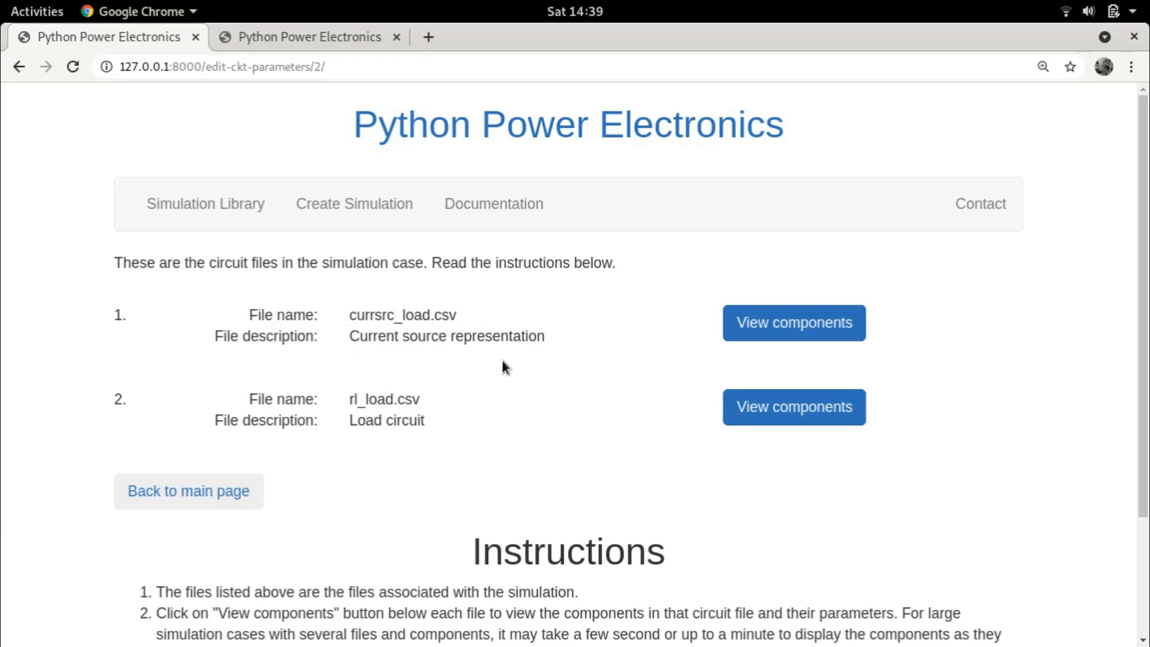
- Switch to LibreOffice Calc and bring up the rl_load.csv circuit spreadsheet to examine the load circuit
{"action": "key", "text": "alt+Tab"}
{"action": "key", "text": "alt+Tab"}
{"action": "key", "text": "alt+Tab"}
{"action": "key", "text": "alt+Tab"}
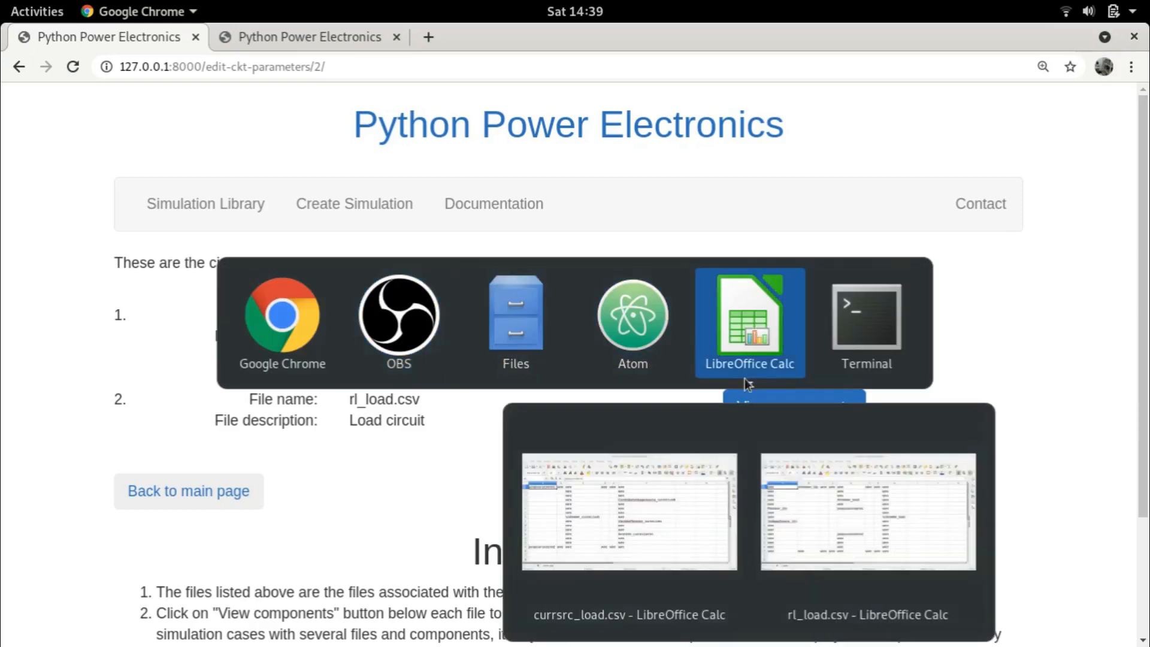
{"action": "left_click", "coordinate": [896, 531]}
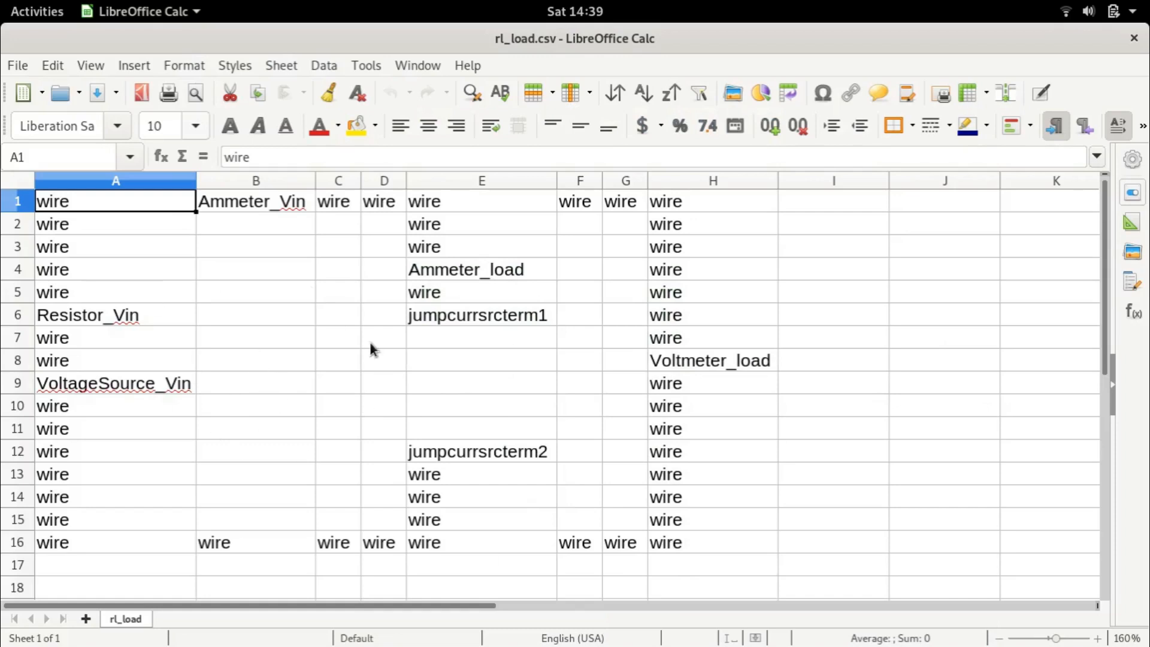
- Bring up the currsrc_load.csv spreadsheet to examine the current source circuit layout
{"action": "key", "text": "alt+Tab"}
{"action": "mouse_move", "coordinate": [290, 347]}
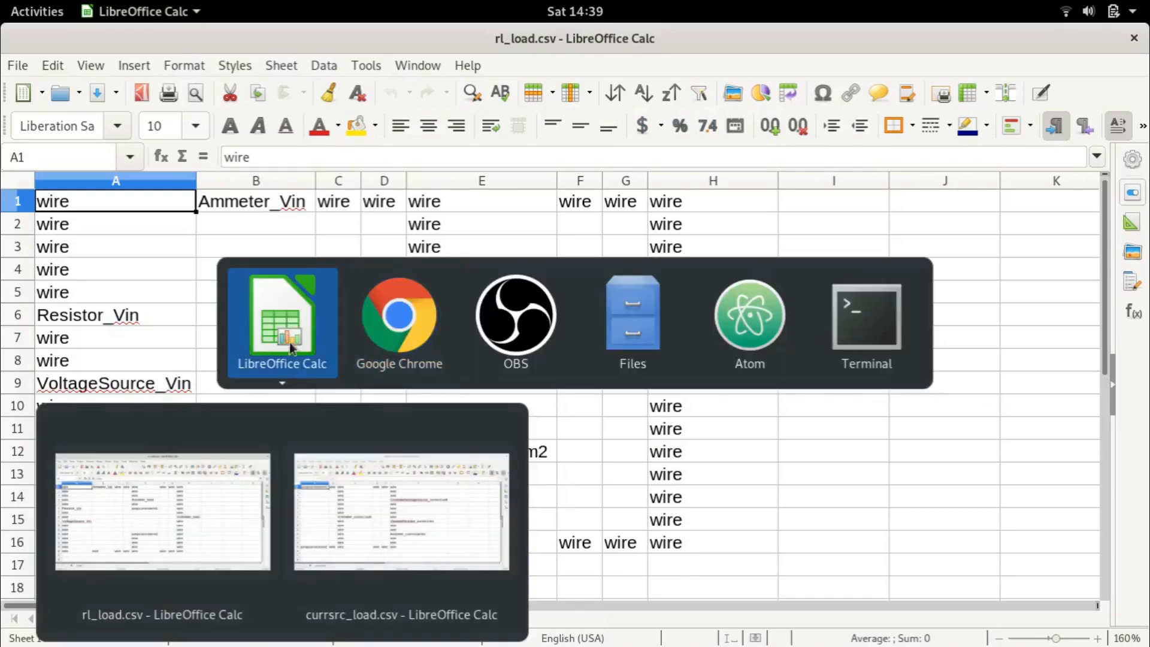
{"action": "left_click", "coordinate": [410, 481]}
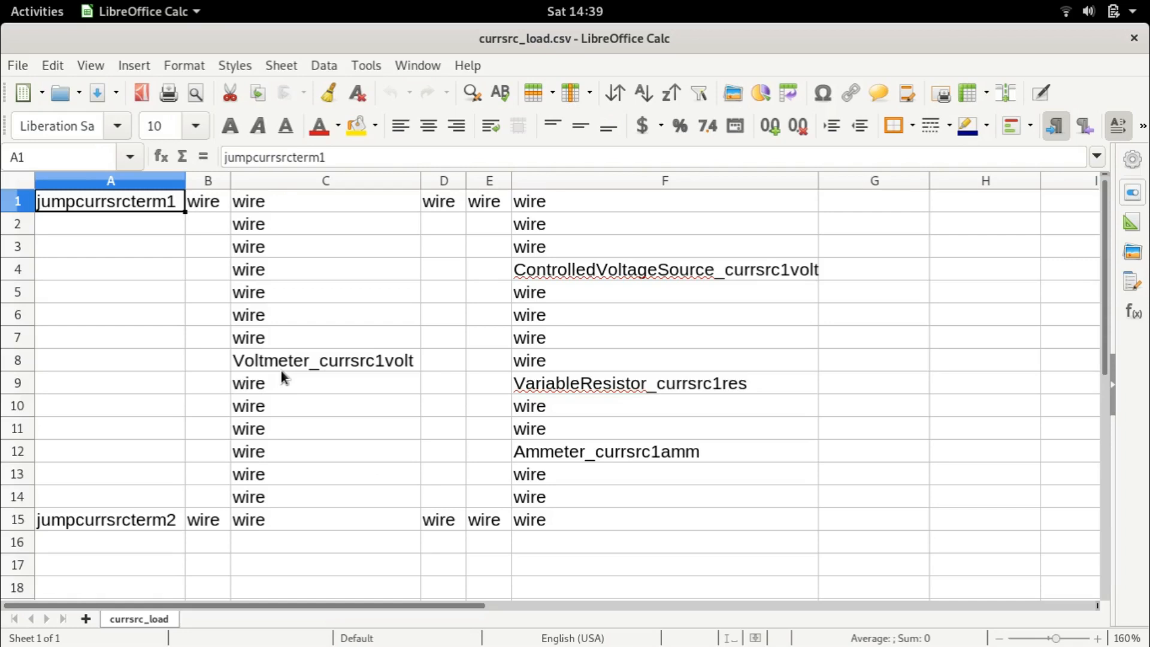
- Switch back to Chrome and reach the Courses page of pythonpowerelectronics.com from the site's home page
{"action": "key", "text": "alt+Tab"}
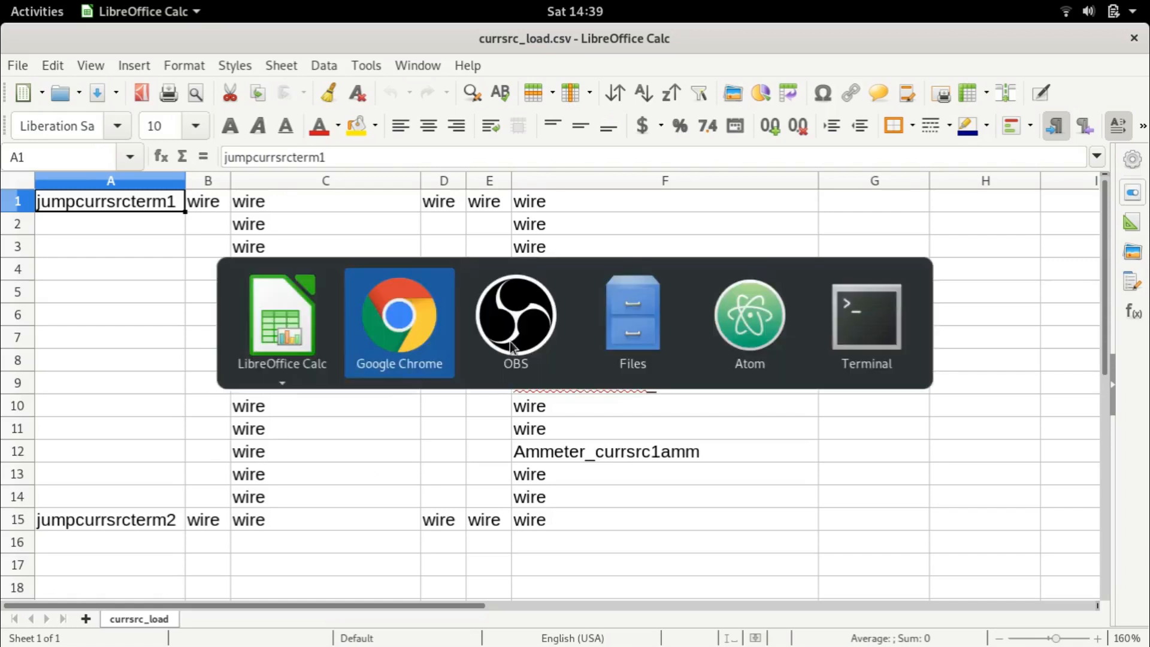
{"action": "key", "text": "alt+Tab"}
{"action": "key", "text": "alt+Tab"}
{"action": "key", "text": "alt+Tab"}
{"action": "key", "text": "alt+Tab"}
{"action": "key", "text": "alt+Tab"}
{"action": "key", "text": "alt+Tab"}
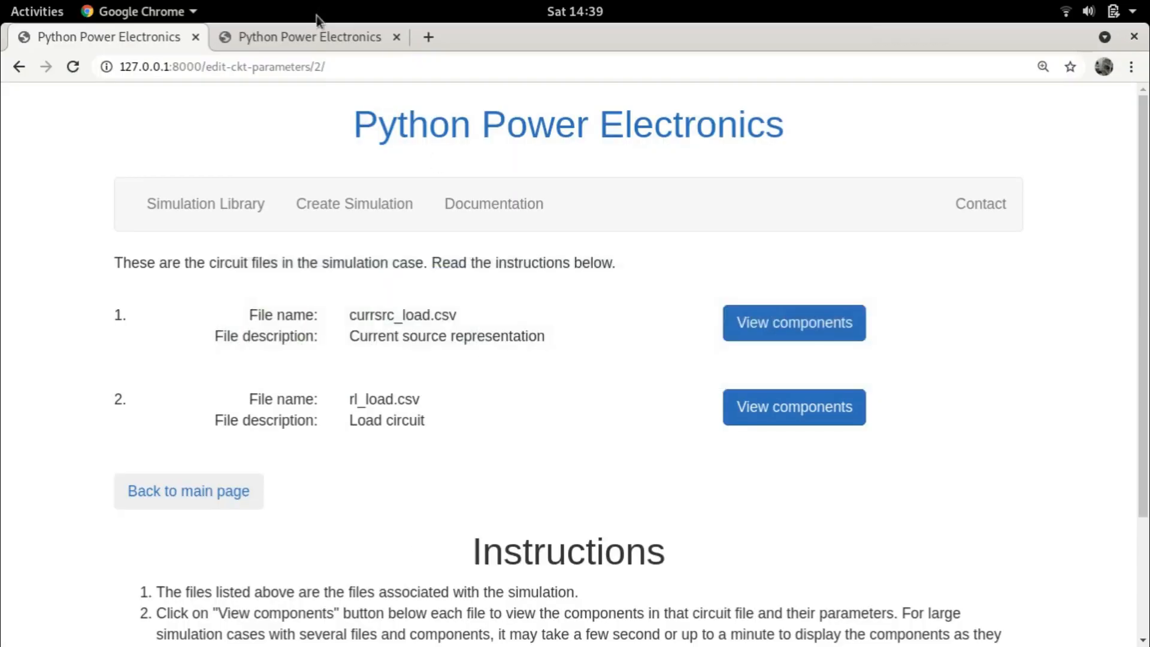
{"action": "left_click", "coordinate": [311, 33]}
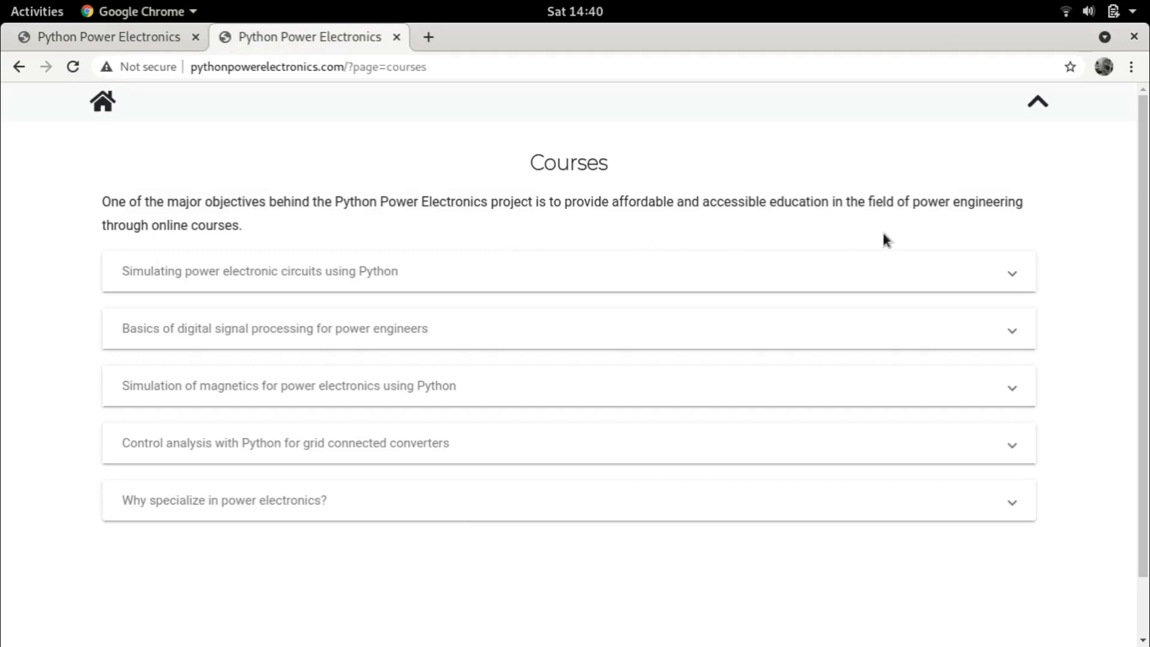
{"action": "left_click", "coordinate": [101, 108]}
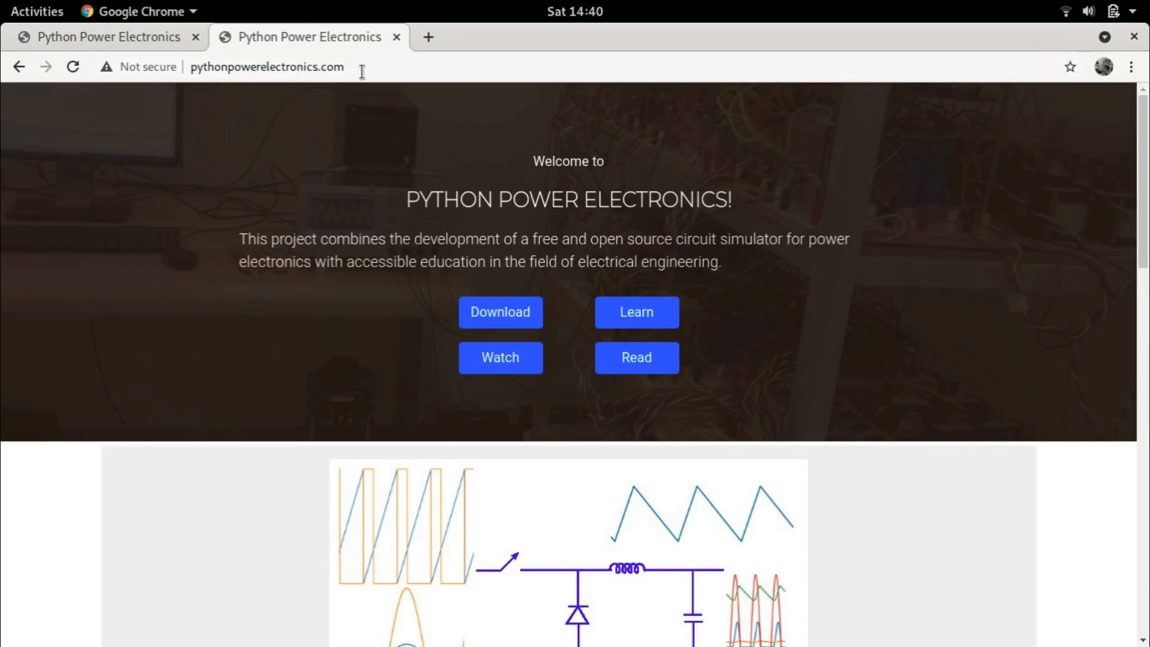
{"action": "left_click", "coordinate": [638, 314]}
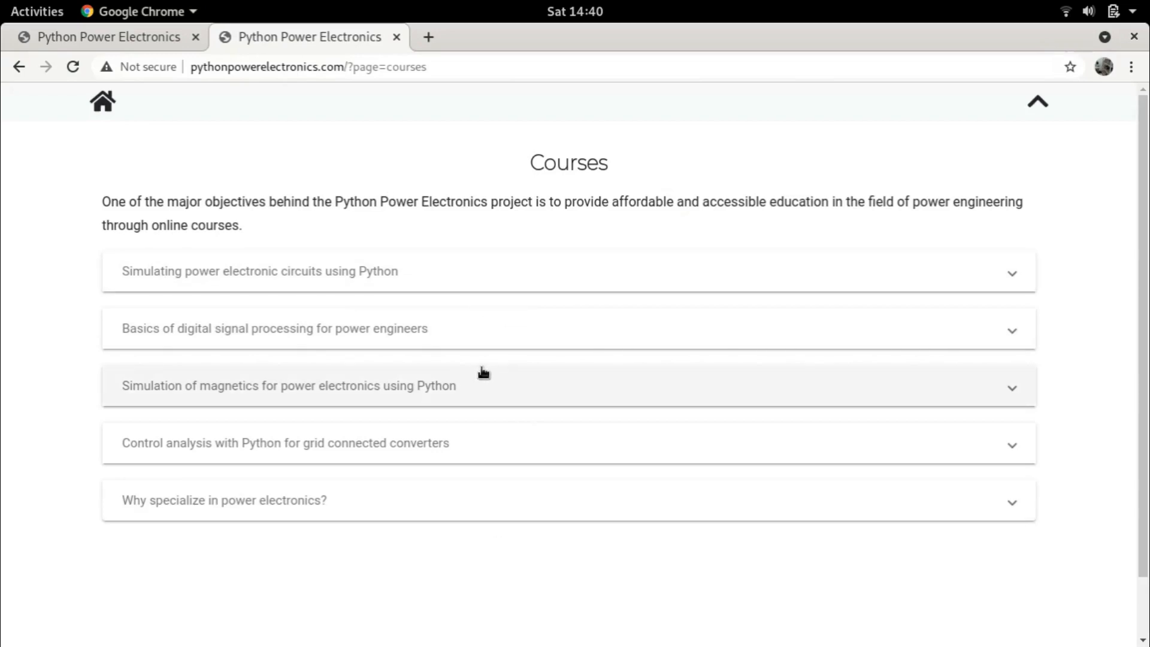
- Expand the descriptions of the circuit simulation, digital signal processing and magnetics simulation courses to read them
{"action": "left_click", "coordinate": [1010, 271]}
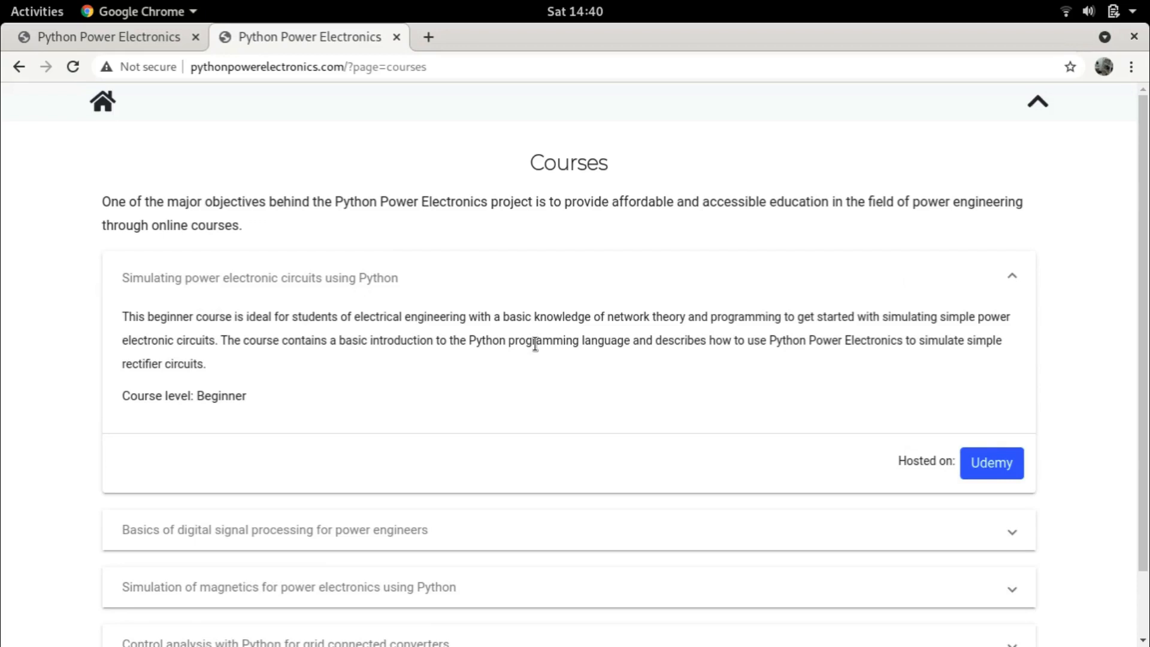
{"action": "scroll", "coordinate": [659, 389], "scroll_direction": "down", "scroll_amount": 2}
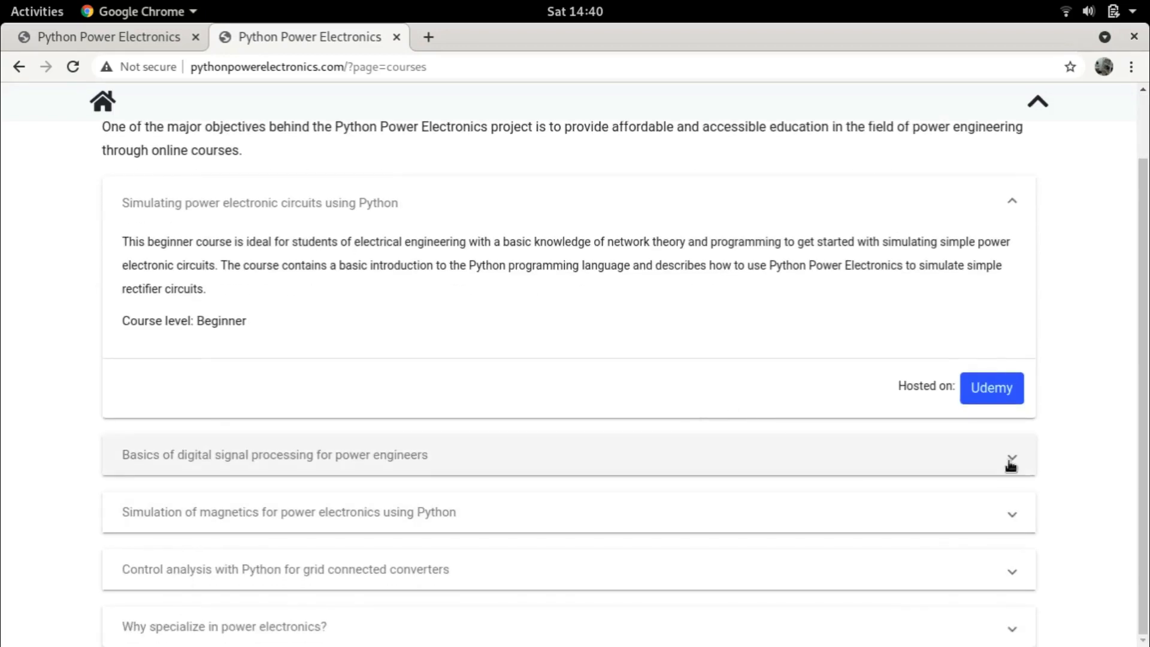
{"action": "left_click", "coordinate": [1010, 460]}
{"action": "scroll", "coordinate": [323, 420], "scroll_direction": "down", "scroll_amount": 5}
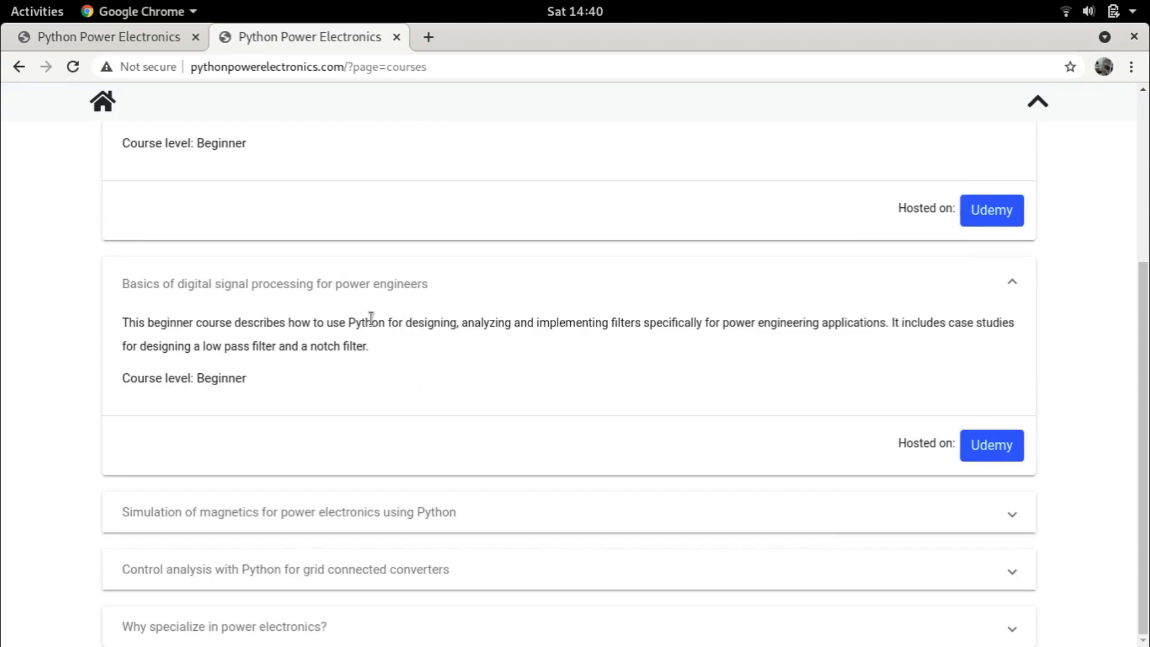
{"action": "left_click", "coordinate": [983, 513]}
{"action": "scroll", "coordinate": [418, 409], "scroll_direction": "down", "scroll_amount": 3}
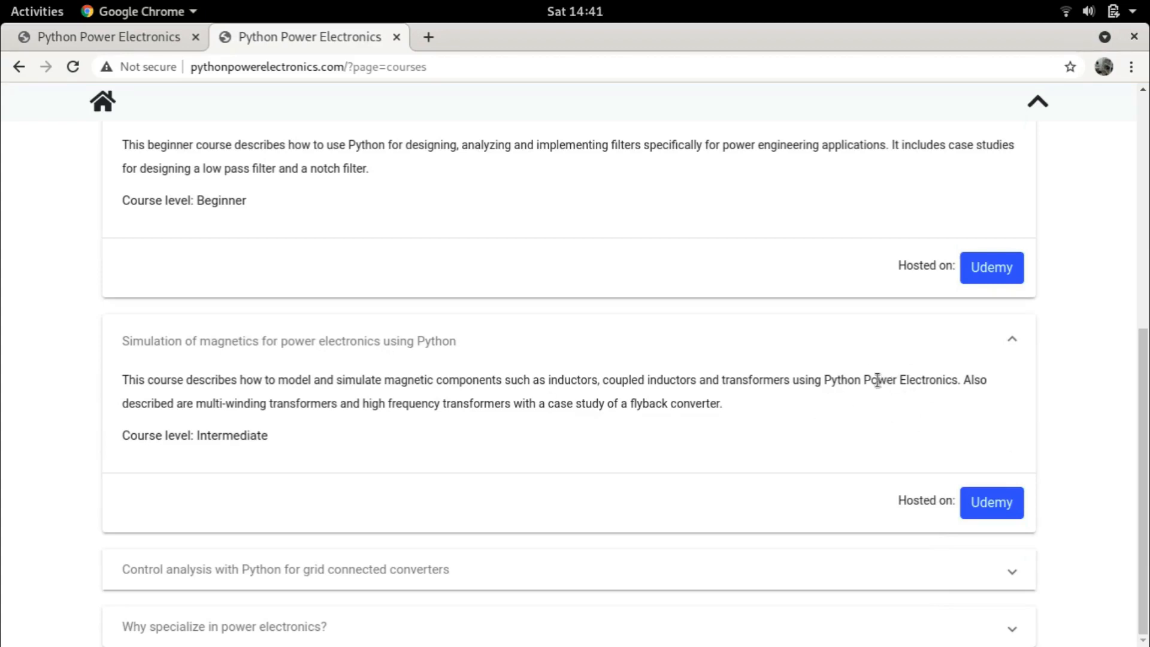
- Expand and read the descriptions of the control analysis course and the "Why specialize in power electronics?" course
{"action": "left_click", "coordinate": [1000, 582]}
{"action": "scroll", "coordinate": [619, 465], "scroll_direction": "down", "scroll_amount": 3}
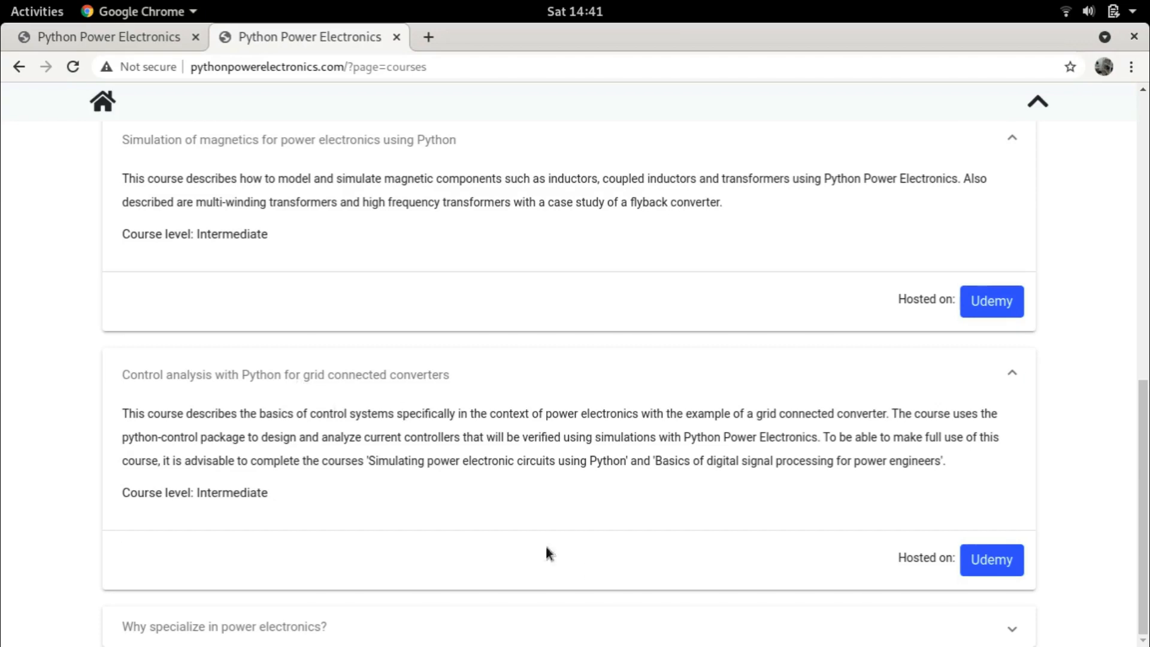
{"action": "left_click", "coordinate": [978, 625]}
{"action": "scroll", "coordinate": [982, 629], "scroll_direction": "down", "scroll_amount": 3}
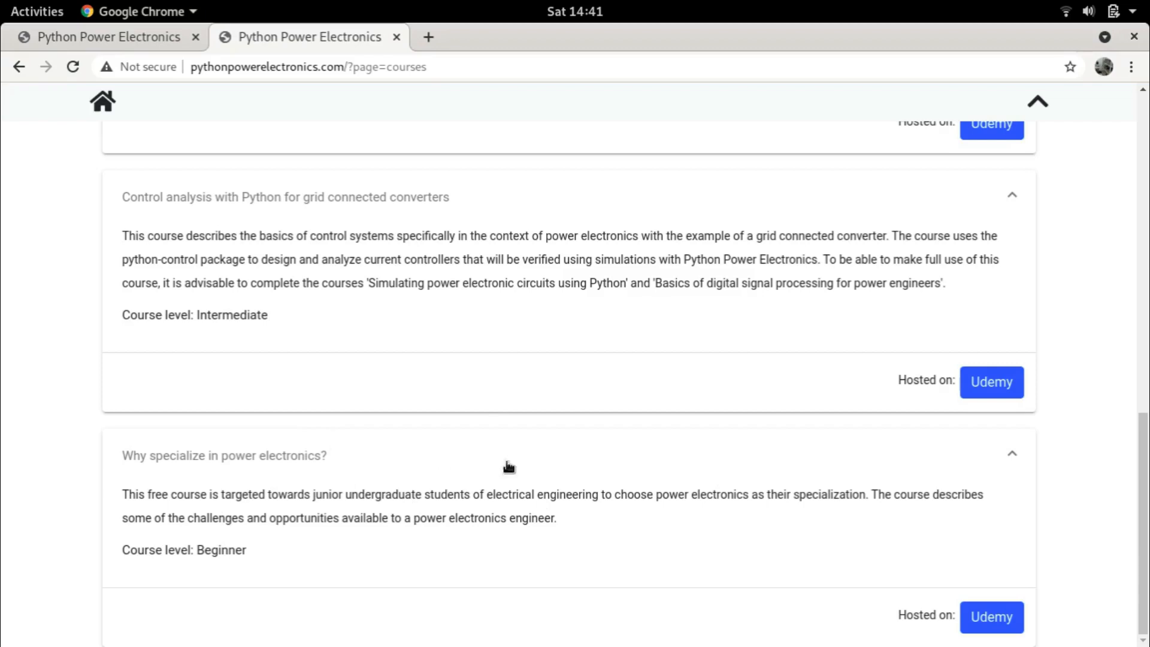
{"action": "scroll", "coordinate": [811, 475], "scroll_direction": "up", "scroll_amount": 10}
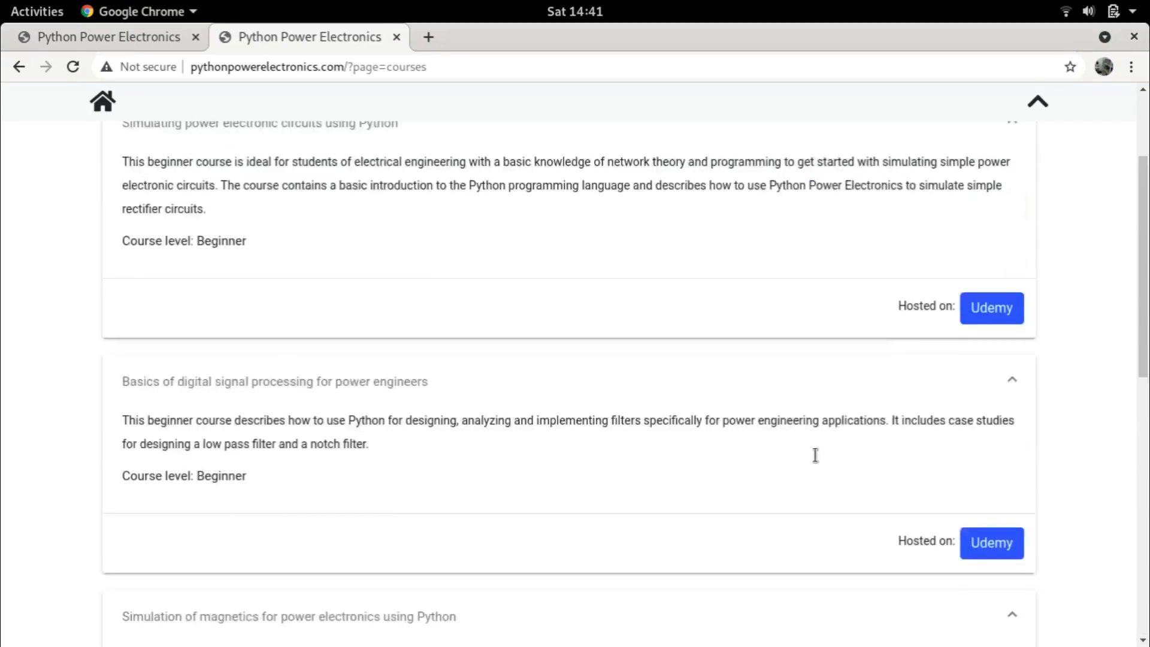
{"action": "scroll", "coordinate": [642, 275], "scroll_direction": "up", "scroll_amount": 3}
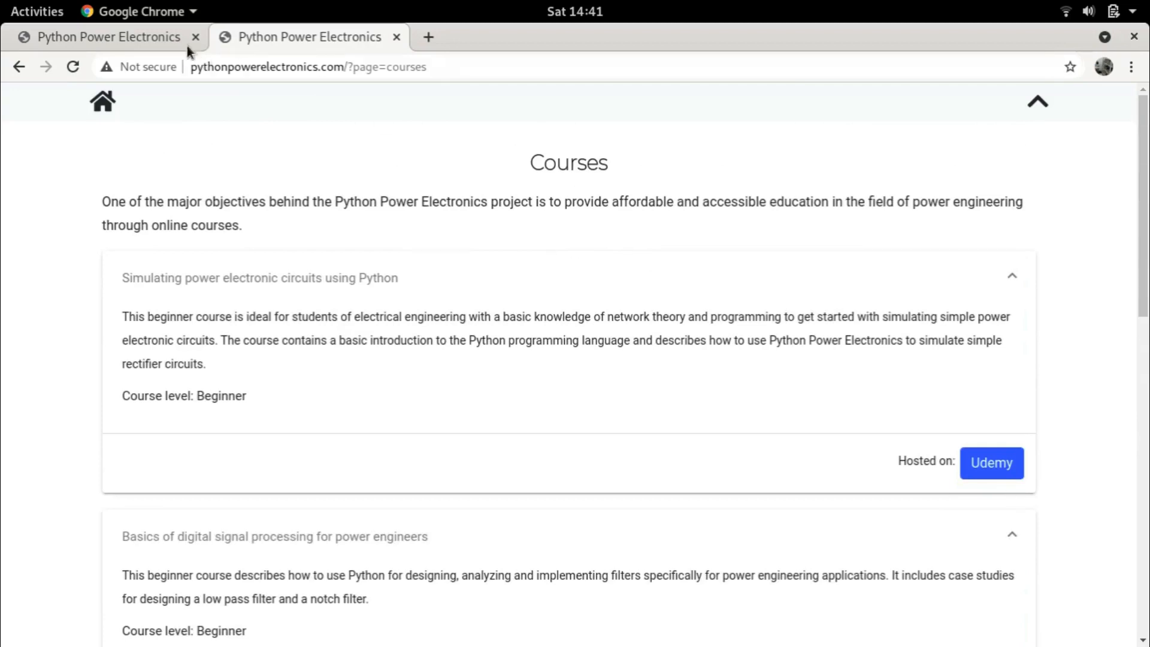
- Return to the simulation's circuit files, review the component parameters of rl_load.csv, and go back to the circuit list
{"action": "left_click", "coordinate": [132, 29]}
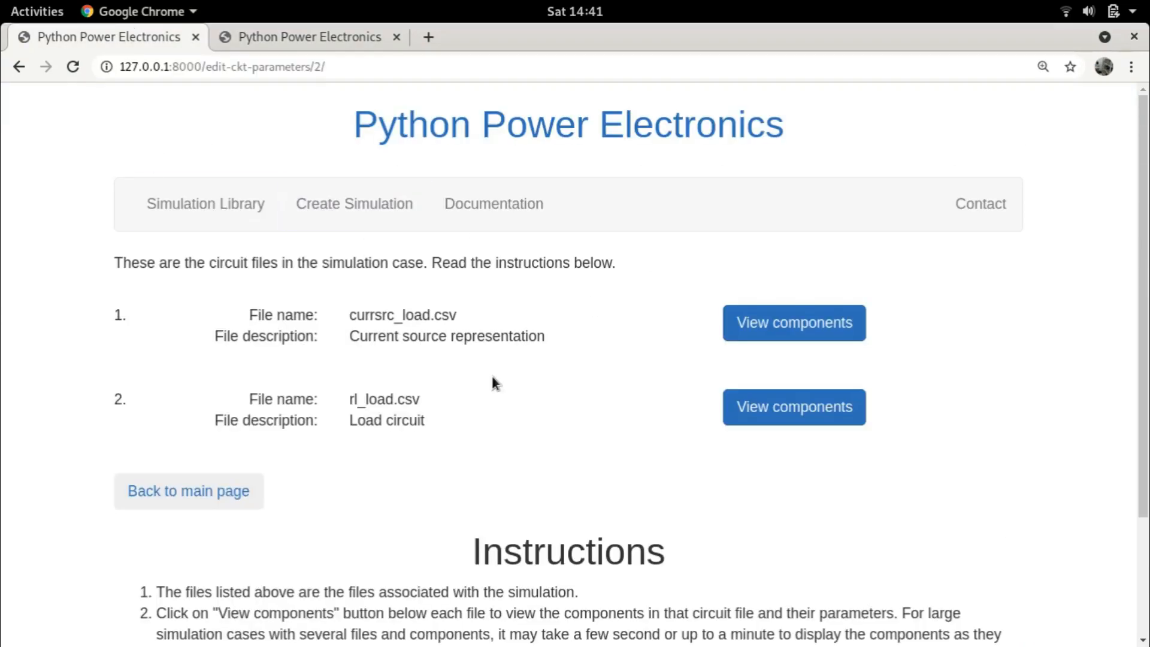
{"action": "left_click", "coordinate": [808, 408]}
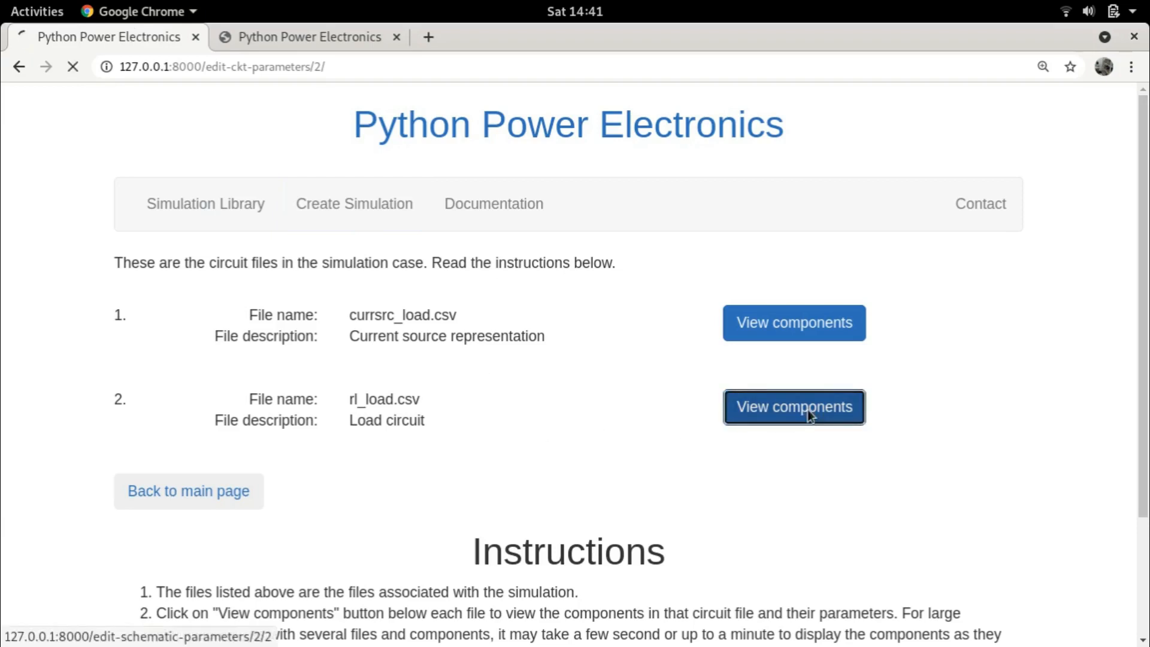
{"action": "scroll", "coordinate": [596, 323], "scroll_direction": "down", "scroll_amount": 5}
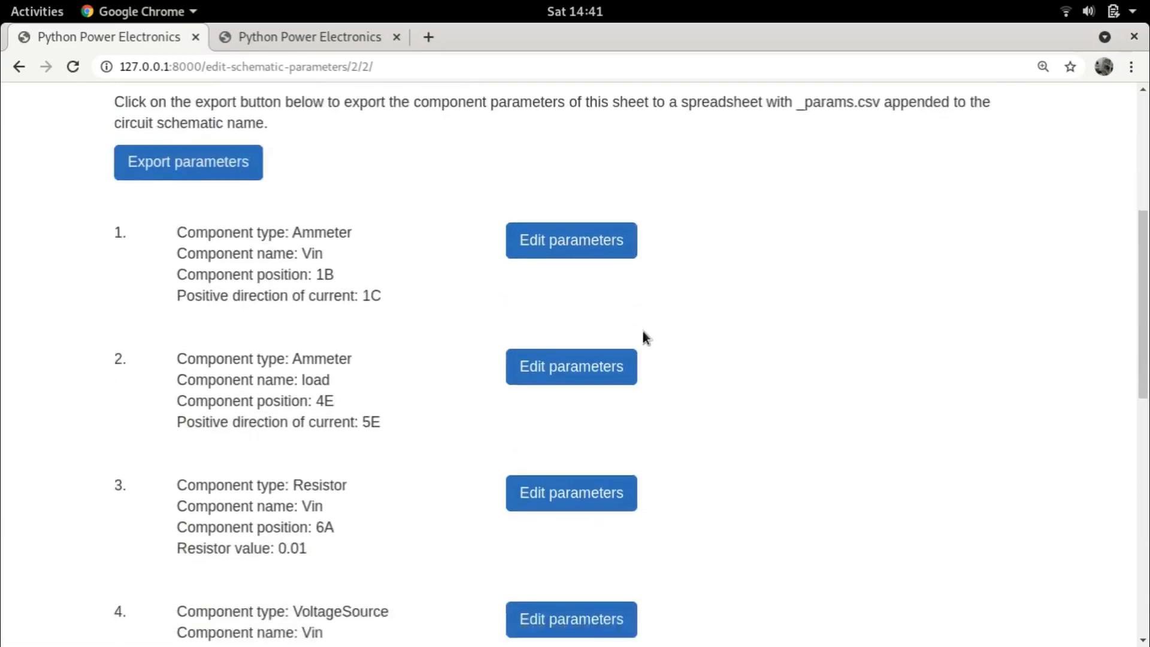
{"action": "scroll", "coordinate": [422, 327], "scroll_direction": "down", "scroll_amount": 4}
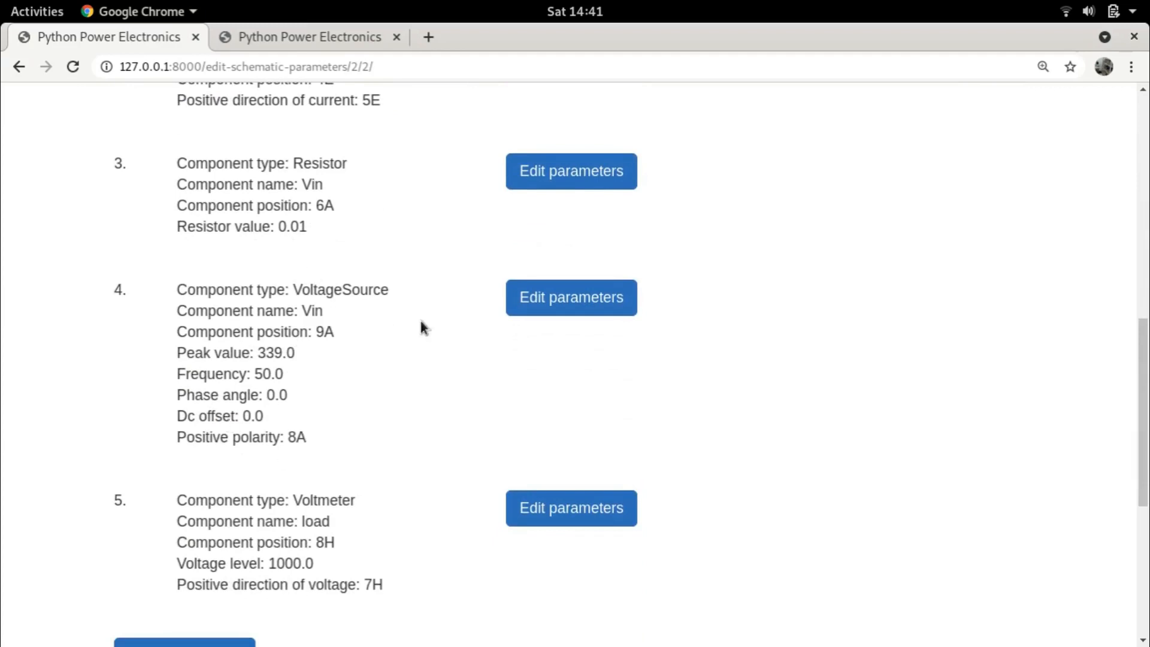
{"action": "scroll", "coordinate": [382, 437], "scroll_direction": "up", "scroll_amount": 10}
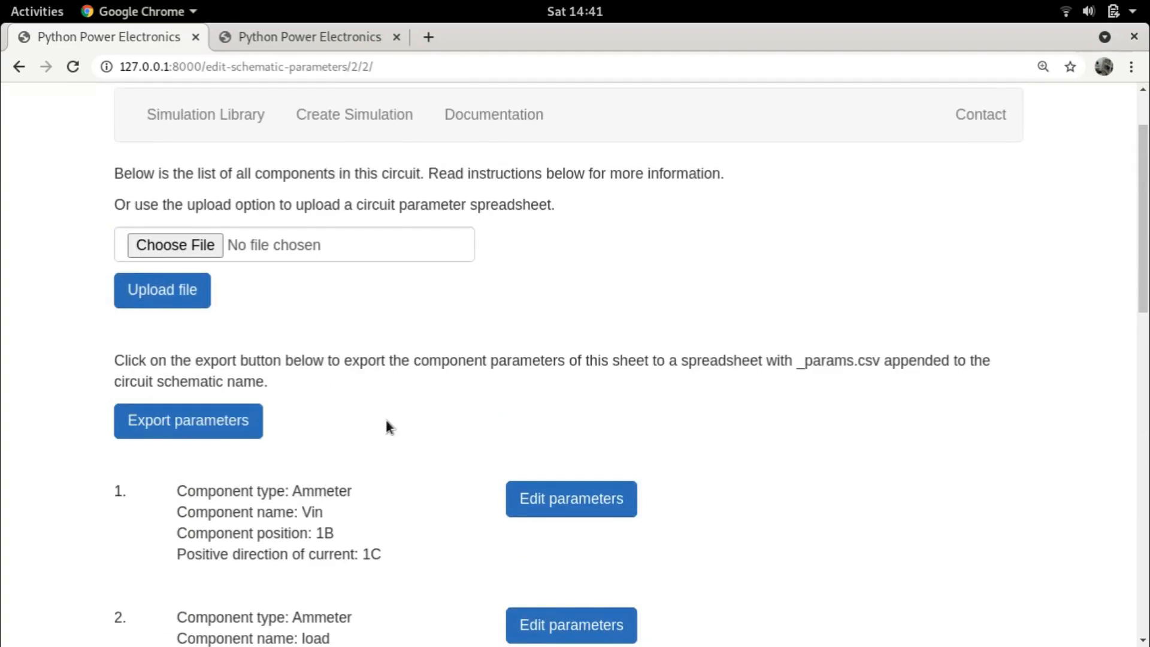
{"action": "scroll", "coordinate": [387, 427], "scroll_direction": "down", "scroll_amount": 11}
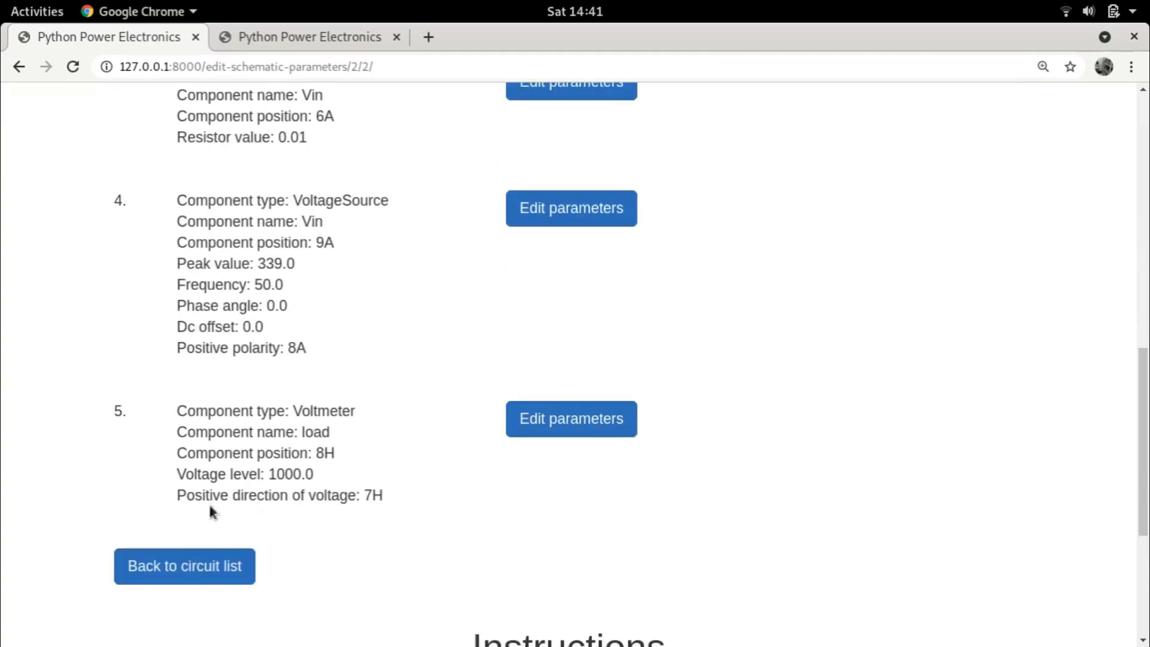
{"action": "left_click", "coordinate": [181, 563]}
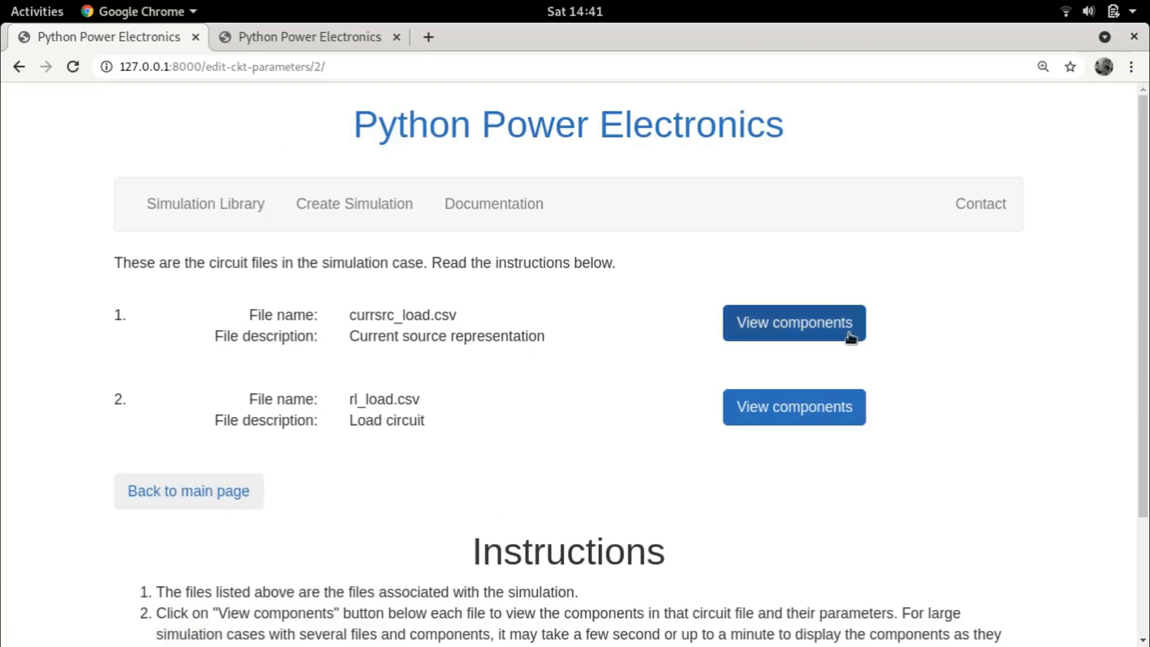
- Show the components of currsrc_load.csv and review their parameters
{"action": "left_click", "coordinate": [788, 322]}
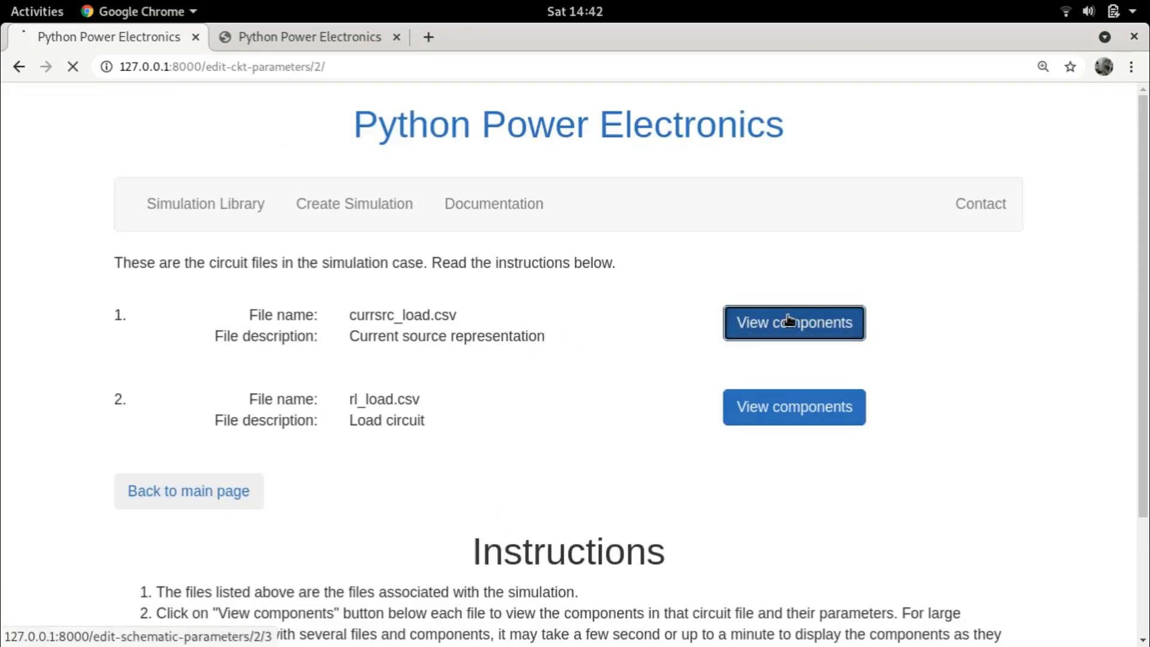
{"action": "scroll", "coordinate": [689, 273], "scroll_direction": "down", "scroll_amount": 4}
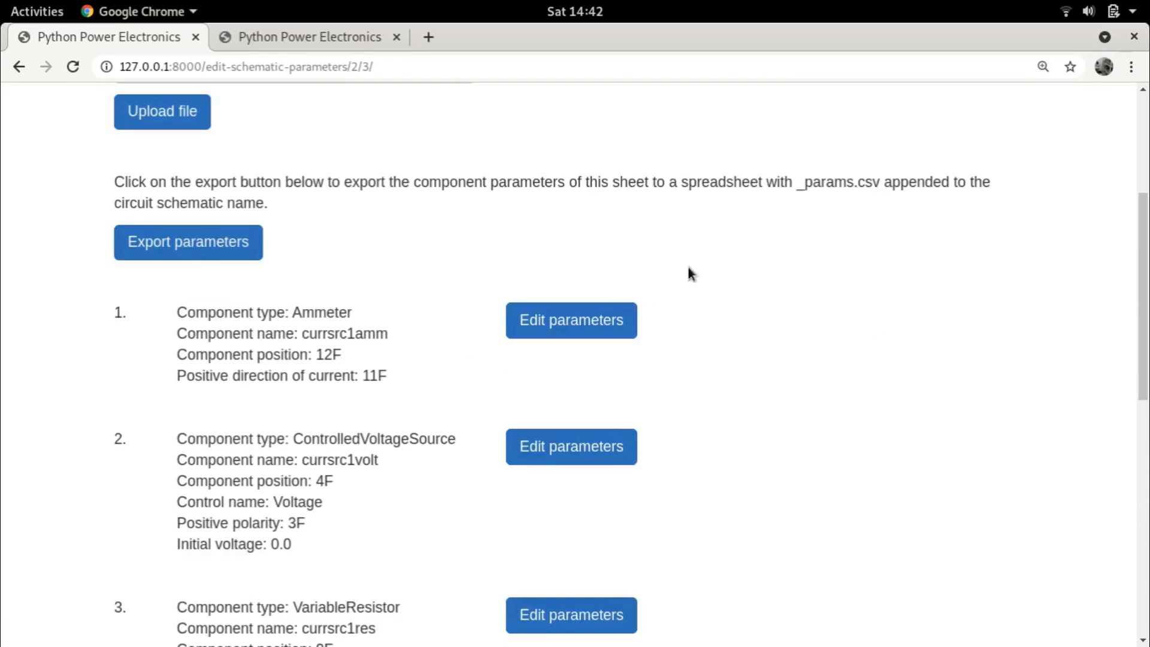
{"action": "scroll", "coordinate": [370, 311], "scroll_direction": "down", "scroll_amount": 2}
{"action": "scroll", "coordinate": [358, 326], "scroll_direction": "down", "scroll_amount": 6}
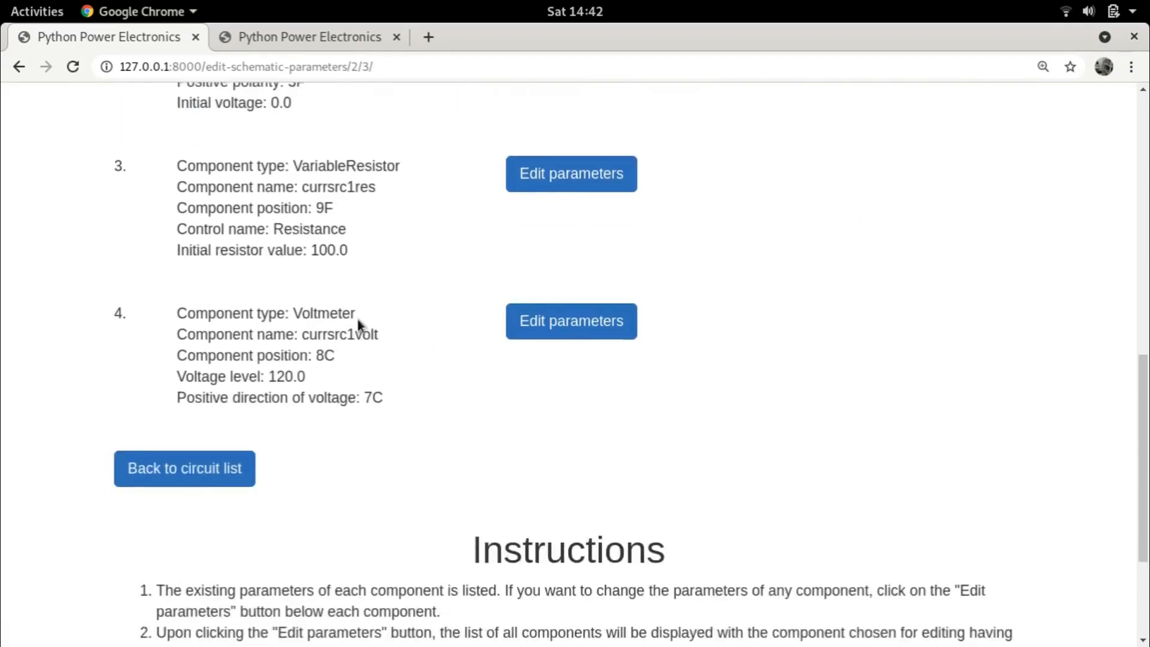
{"action": "scroll", "coordinate": [376, 317], "scroll_direction": "up", "scroll_amount": 7}
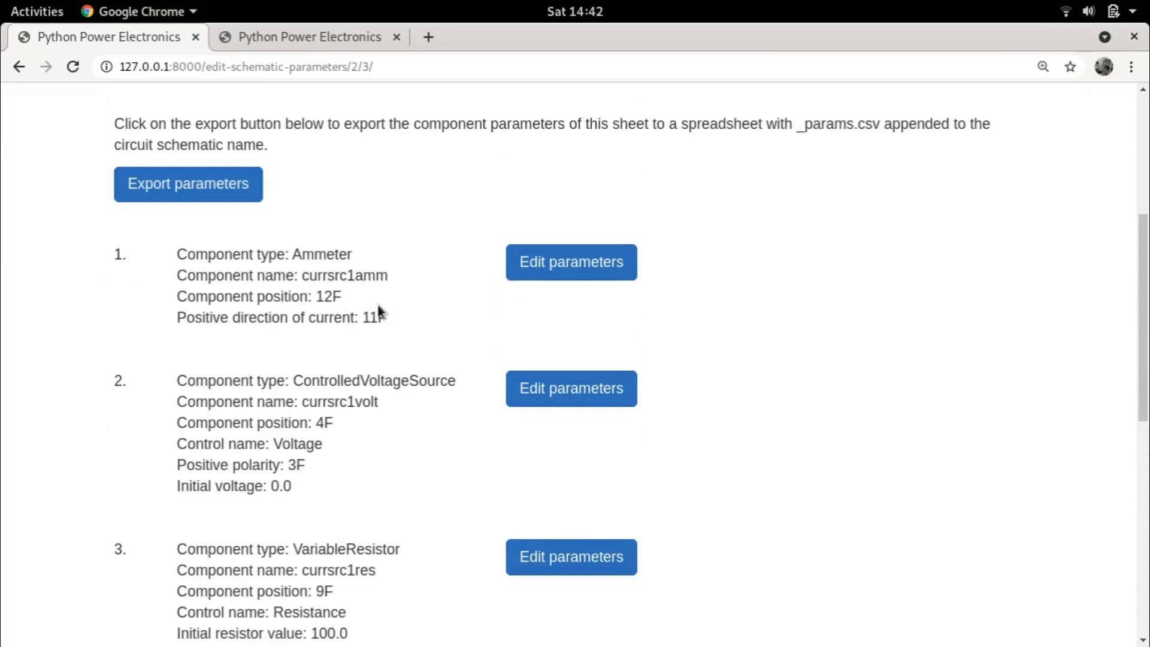
- Compare the currsrc1amm ammeter's listing with its cell F12 in the currsrc_load.csv spreadsheet, and return to Chrome
{"action": "left_click_drag", "start_coordinate": [292, 254], "coordinate": [387, 257]}
{"action": "left_click", "coordinate": [387, 267]}
{"action": "key", "text": "alt+Tab"}
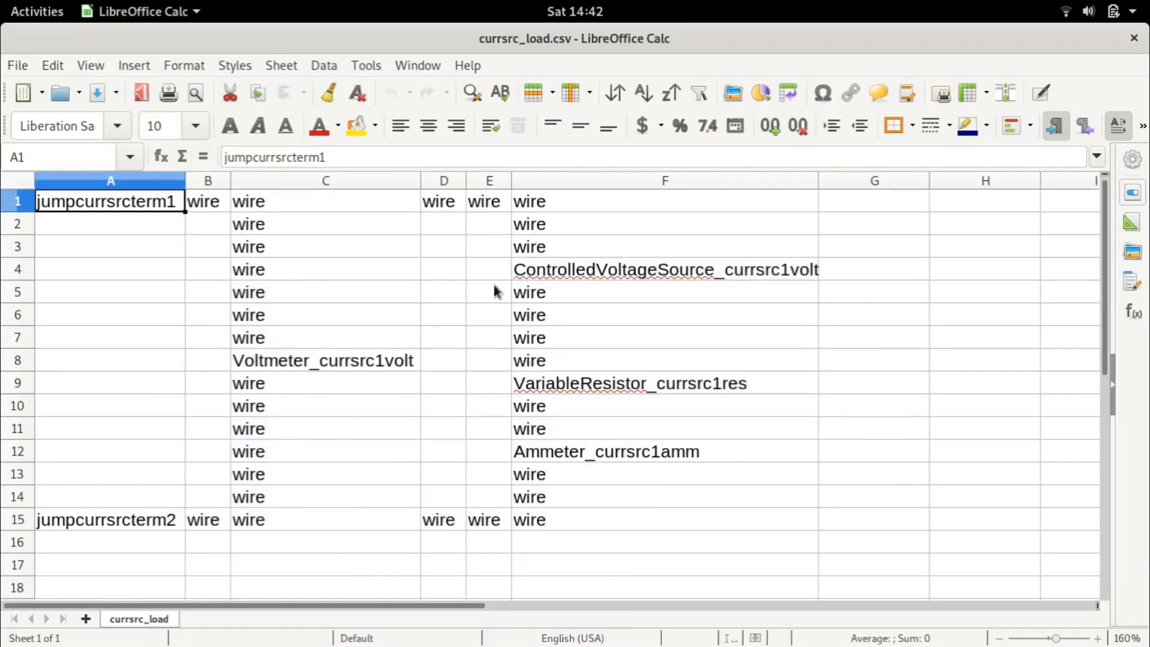
{"action": "left_click", "coordinate": [591, 454]}
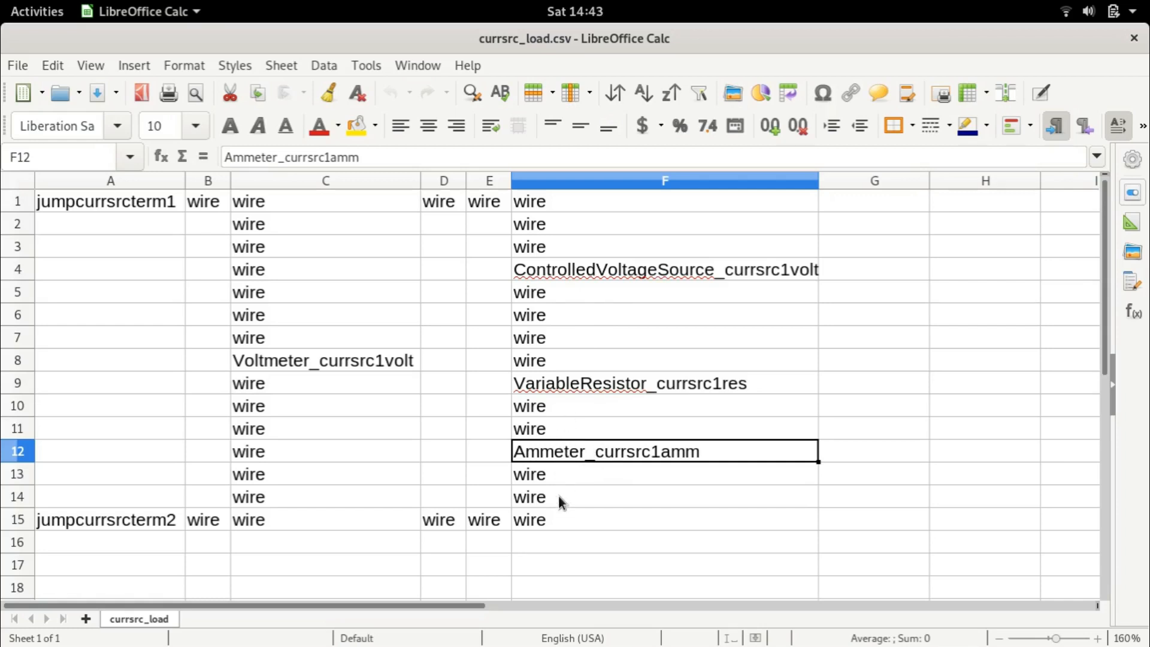
{"action": "key", "text": "alt+Tab"}
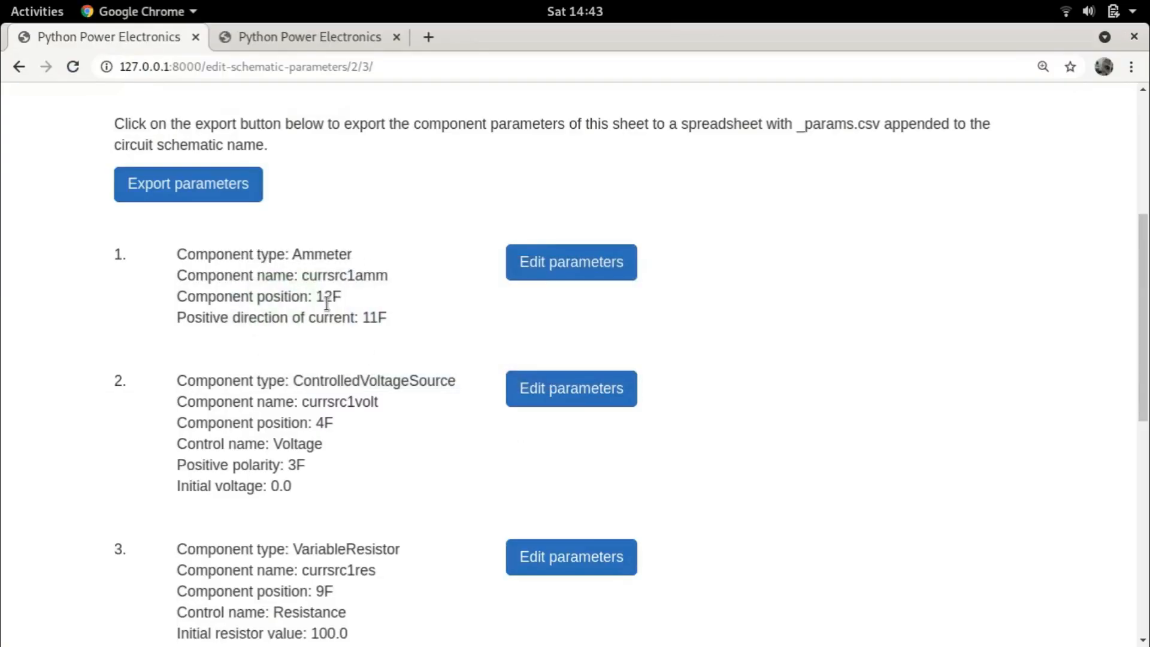
- Set the currsrc1amm ammeter's positive polarity towards 13F, save the parameters, and review its updated entry
{"action": "left_click_drag", "start_coordinate": [322, 297], "coordinate": [400, 326]}
{"action": "left_click", "coordinate": [398, 322]}
{"action": "left_click", "coordinate": [556, 268]}
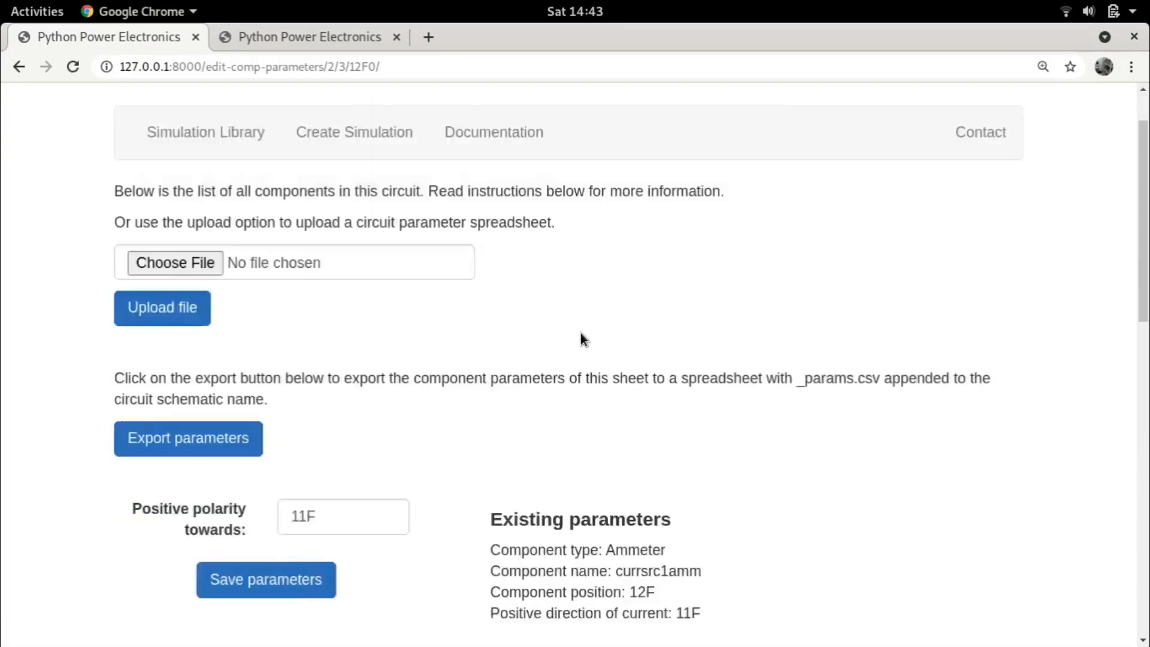
{"action": "scroll", "coordinate": [581, 333], "scroll_direction": "down", "scroll_amount": 5}
{"action": "left_click", "coordinate": [303, 231]}
{"action": "key", "text": "BackSpace"}
{"action": "type", "text": "3"}
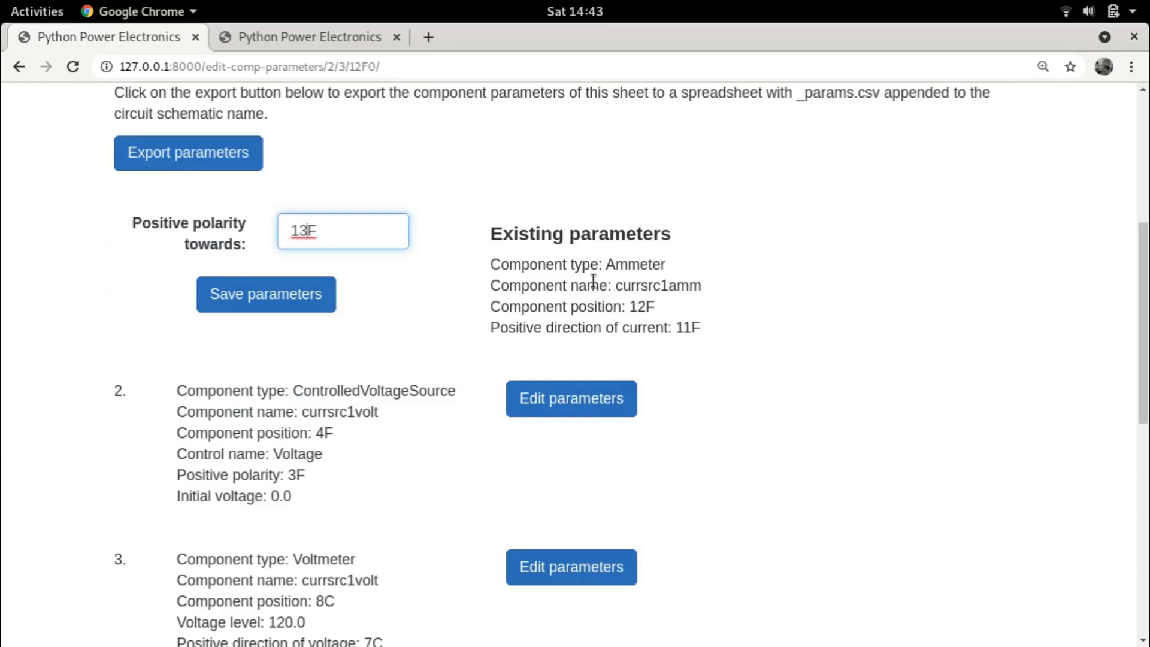
{"action": "left_click", "coordinate": [257, 286]}
{"action": "scroll", "coordinate": [467, 306], "scroll_direction": "down", "scroll_amount": 8}
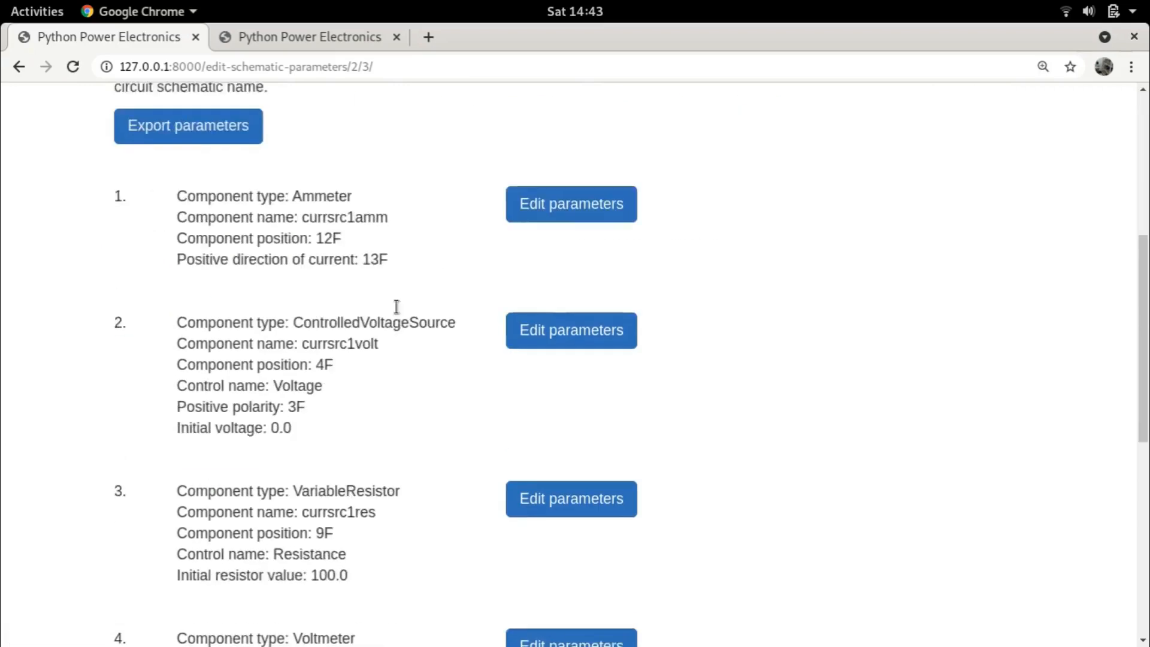
{"action": "left_click_drag", "start_coordinate": [294, 217], "coordinate": [437, 216]}
{"action": "left_click", "coordinate": [461, 275]}
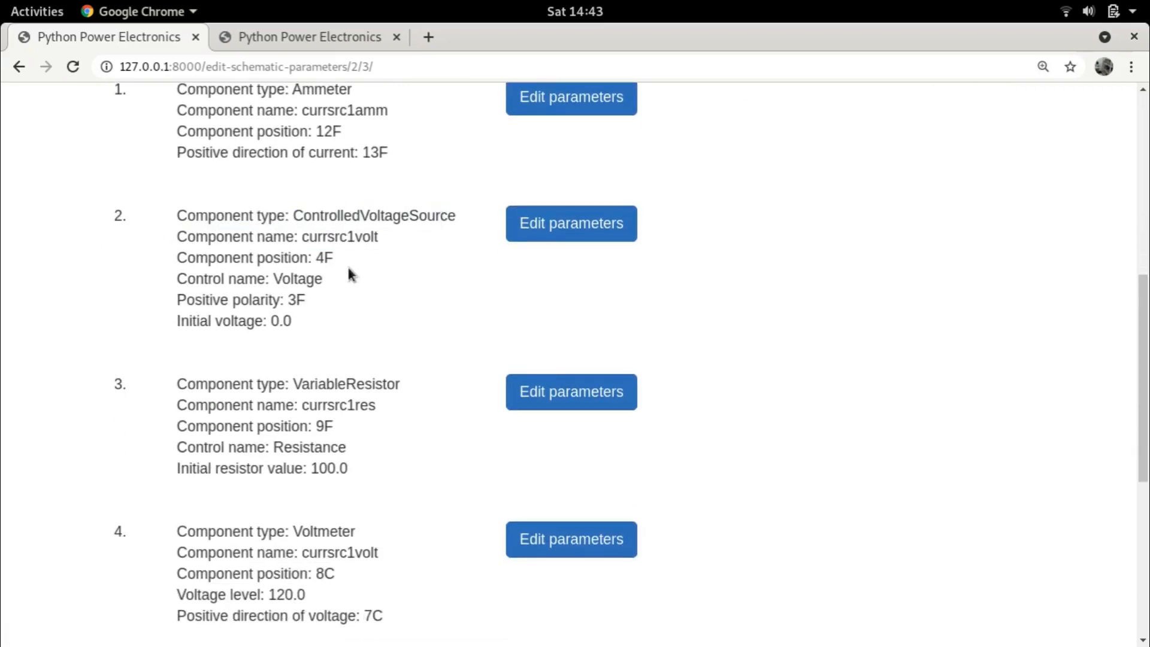
- Open the currsrc1volt controlled voltage source's parameters and check its position and polarity against the currsrc_load.csv spreadsheet
{"action": "left_click", "coordinate": [571, 223]}
{"action": "scroll", "coordinate": [602, 248], "scroll_direction": "down", "scroll_amount": 6}
{"action": "key", "text": "alt+Tab"}
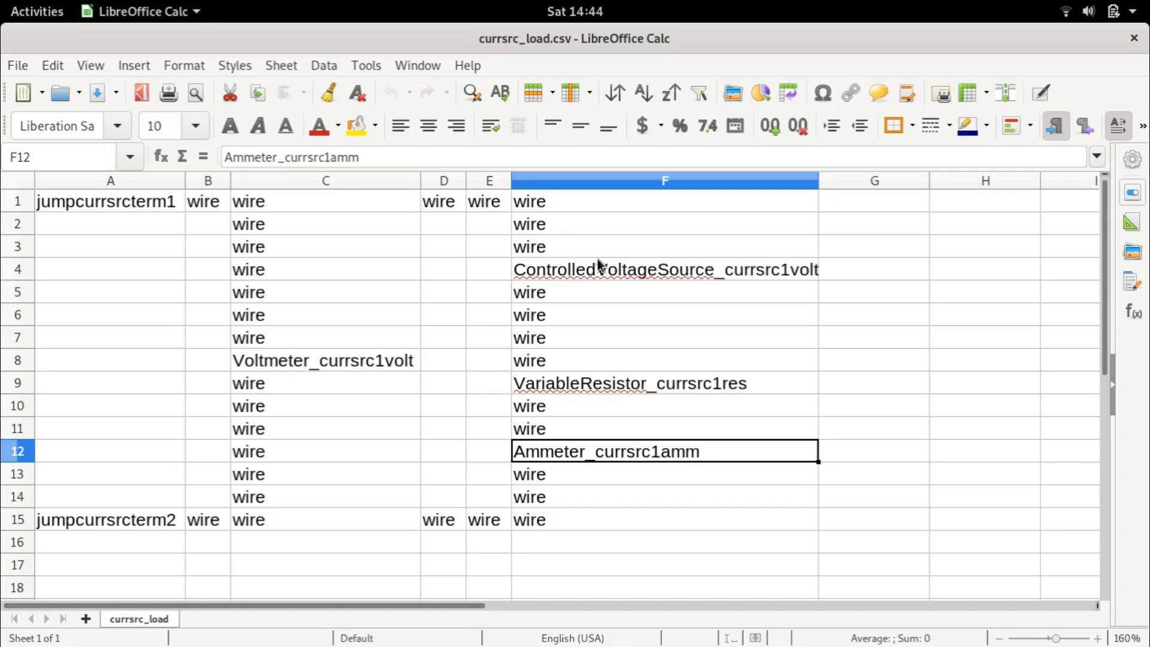
{"action": "key", "text": "alt+Tab"}
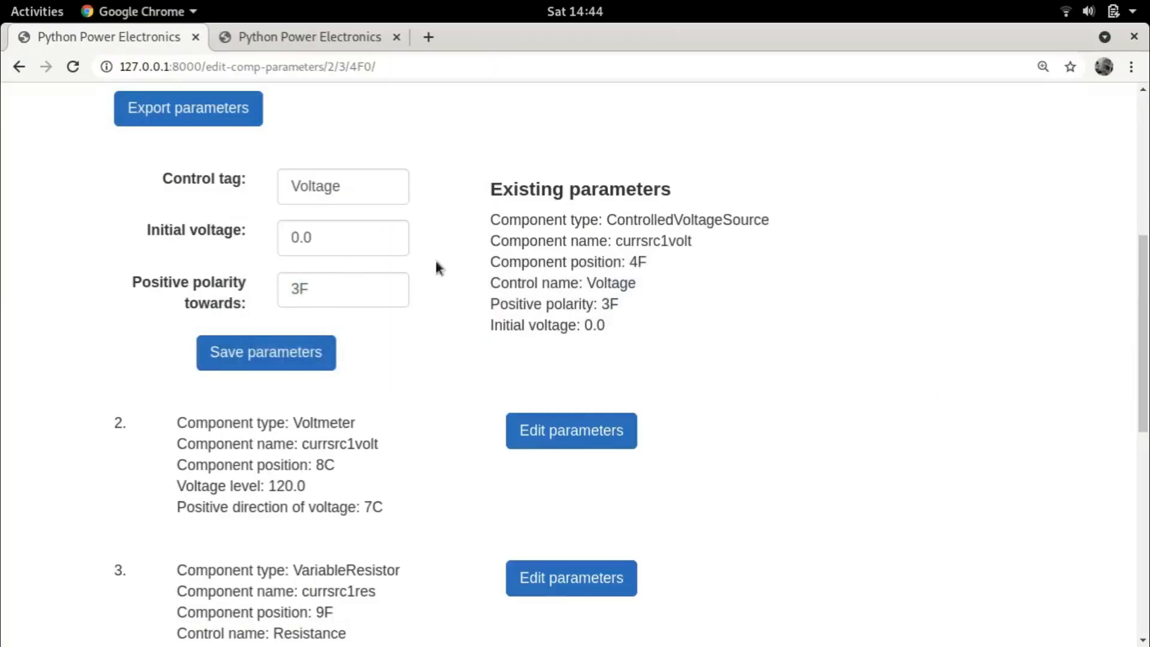
{"action": "double_click", "coordinate": [632, 262]}
{"action": "left_click_drag", "start_coordinate": [324, 288], "coordinate": [257, 289]}
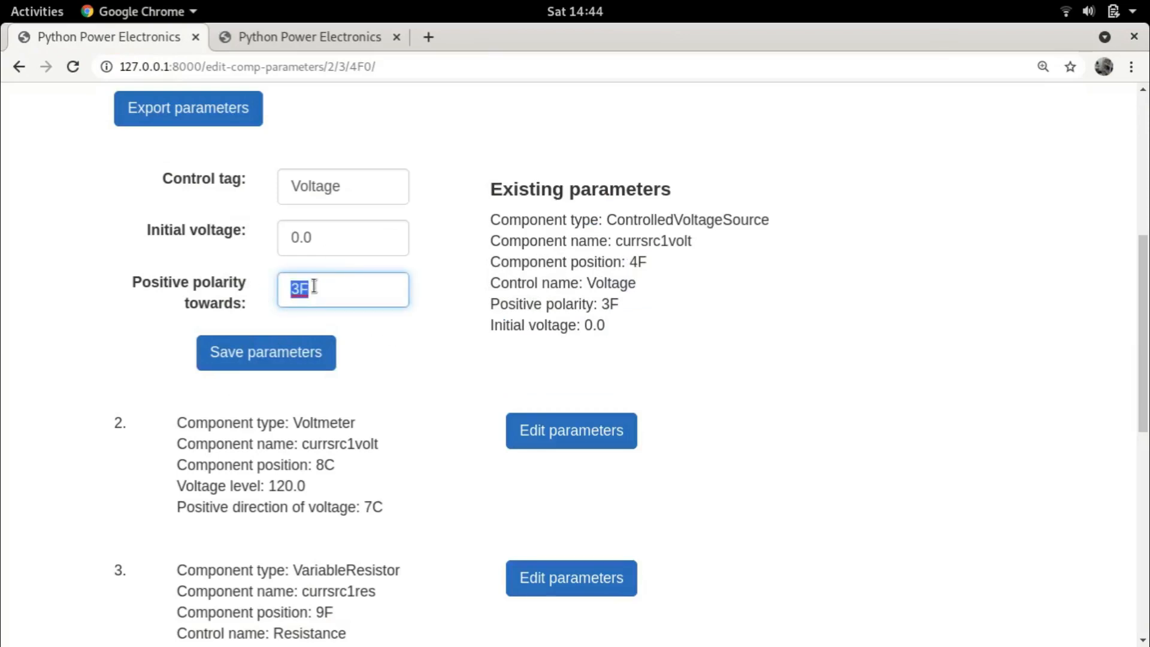
{"action": "left_click", "coordinate": [778, 294]}
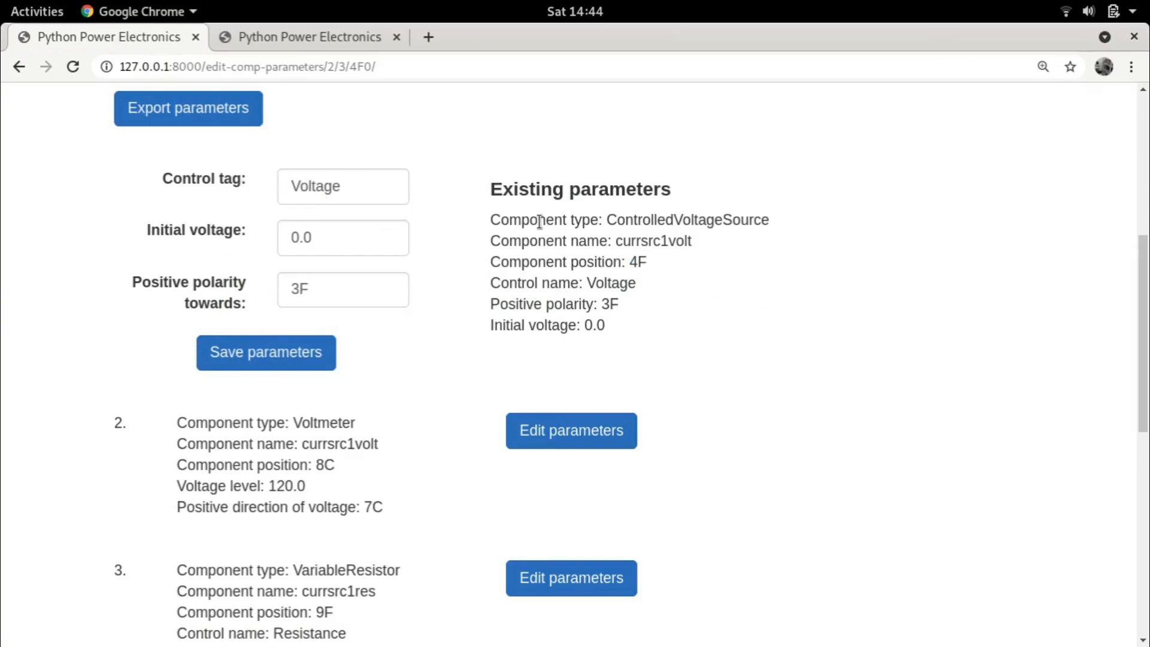
- Set the controlled voltage source's control tag to currsrc1volt, save the parameters, and review its updated entry
{"action": "left_click_drag", "start_coordinate": [615, 241], "coordinate": [697, 247]}
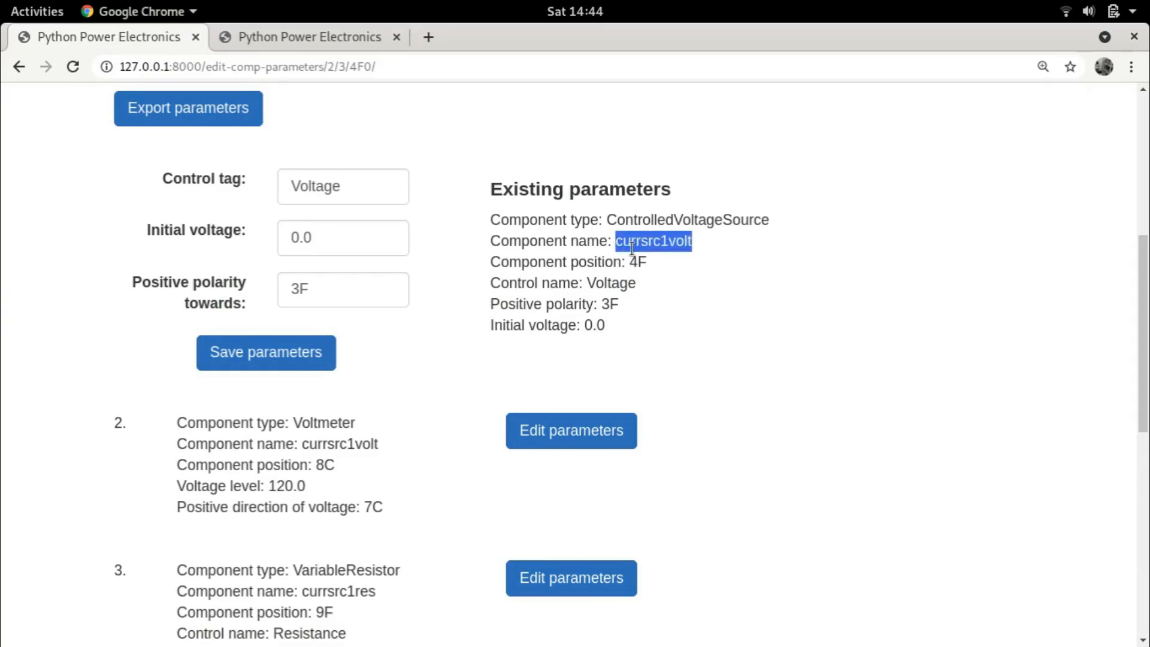
{"action": "double_click", "coordinate": [377, 198]}
{"action": "type", "text": "currsrc1volt"}
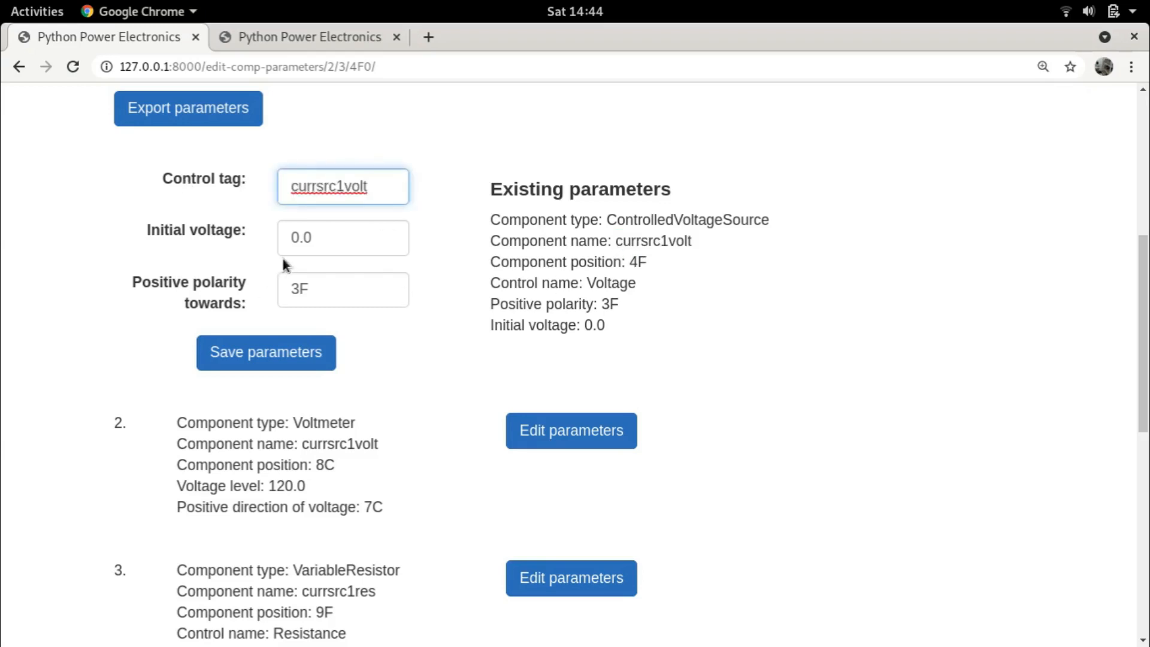
{"action": "left_click", "coordinate": [252, 352]}
{"action": "scroll", "coordinate": [305, 333], "scroll_direction": "down", "scroll_amount": 10}
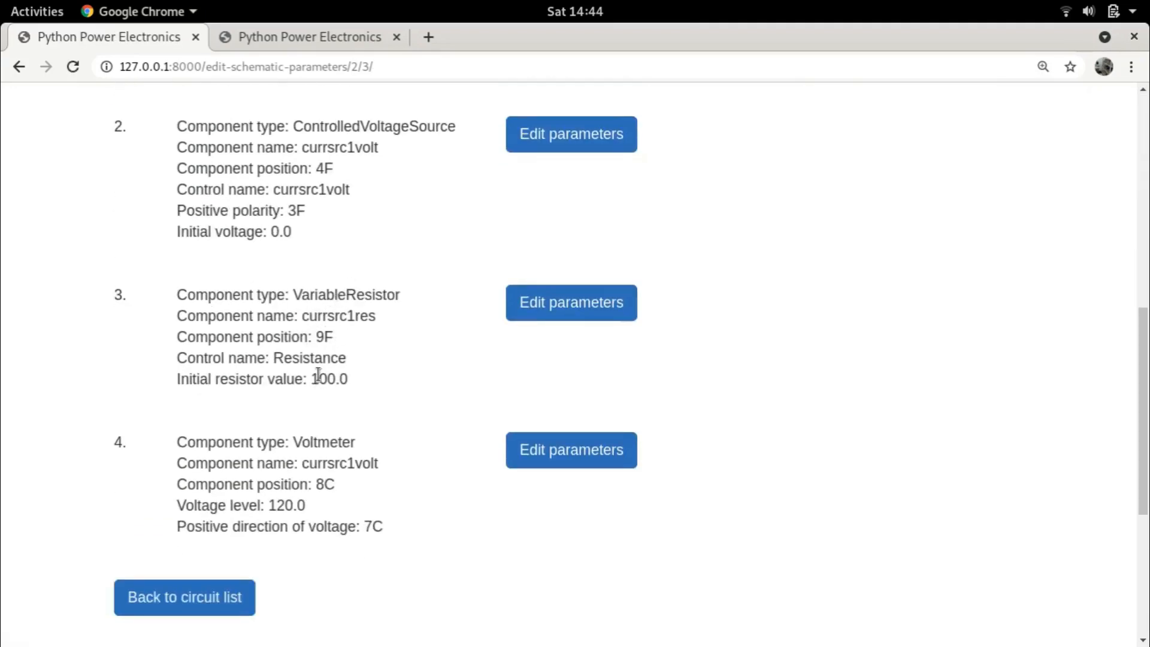
- Open the currsrc1res variable resistor's parameters, check its cell in the currsrc_load.csv spreadsheet, and return to Chrome
{"action": "left_click", "coordinate": [542, 305]}
{"action": "scroll", "coordinate": [548, 300], "scroll_direction": "down", "scroll_amount": 4}
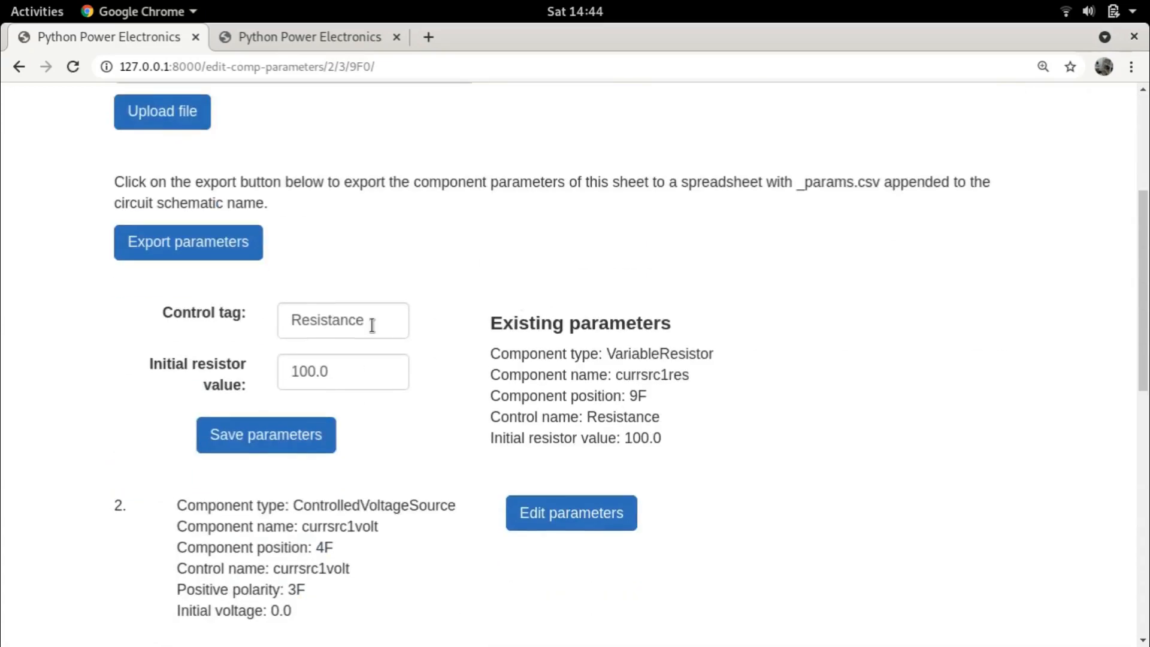
{"action": "key", "text": "alt+Tab"}
{"action": "left_click", "coordinate": [386, 286]}
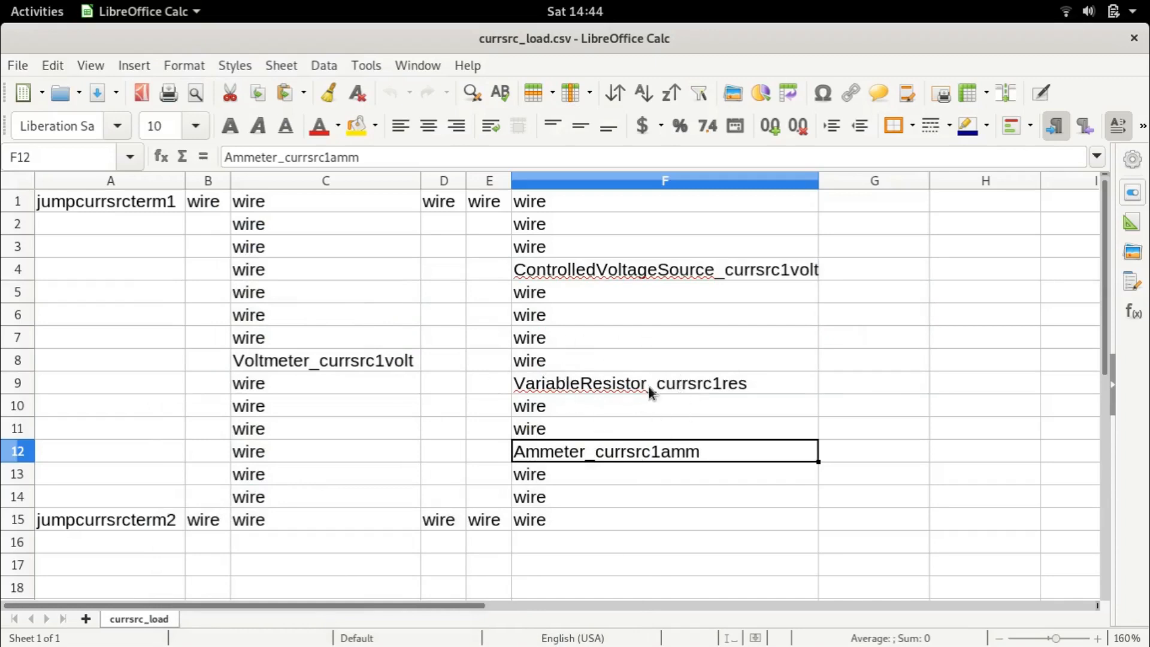
{"action": "key", "text": "alt+Tab"}
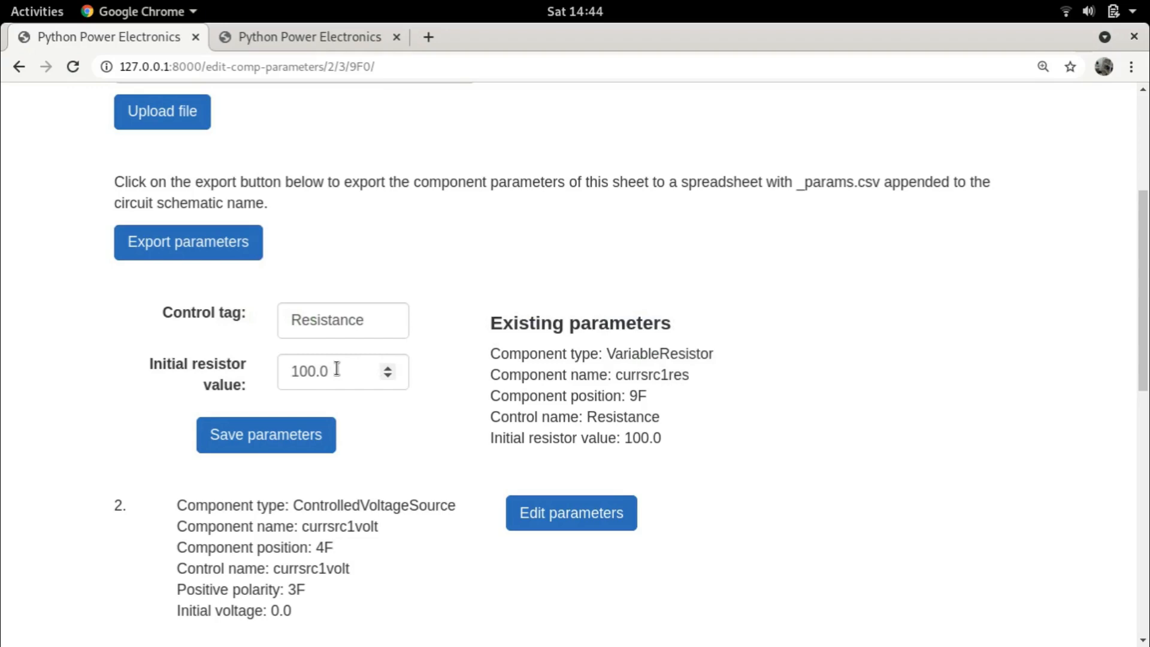
- Enter 100.0 as the variable resistor's initial value, set its control tag to currsrc1res, and save the parameters
{"action": "left_click", "coordinate": [337, 369]}
{"action": "key", "text": "BackSpace"}
{"action": "key", "text": "BackSpace"}
{"action": "type", "text": ".0"}
{"action": "left_click_drag", "start_coordinate": [616, 375], "coordinate": [698, 377]}
{"action": "key", "text": "ctrl+c"}
{"action": "left_click_drag", "start_coordinate": [391, 317], "coordinate": [260, 294]}
{"action": "key", "text": "ctrl+v"}
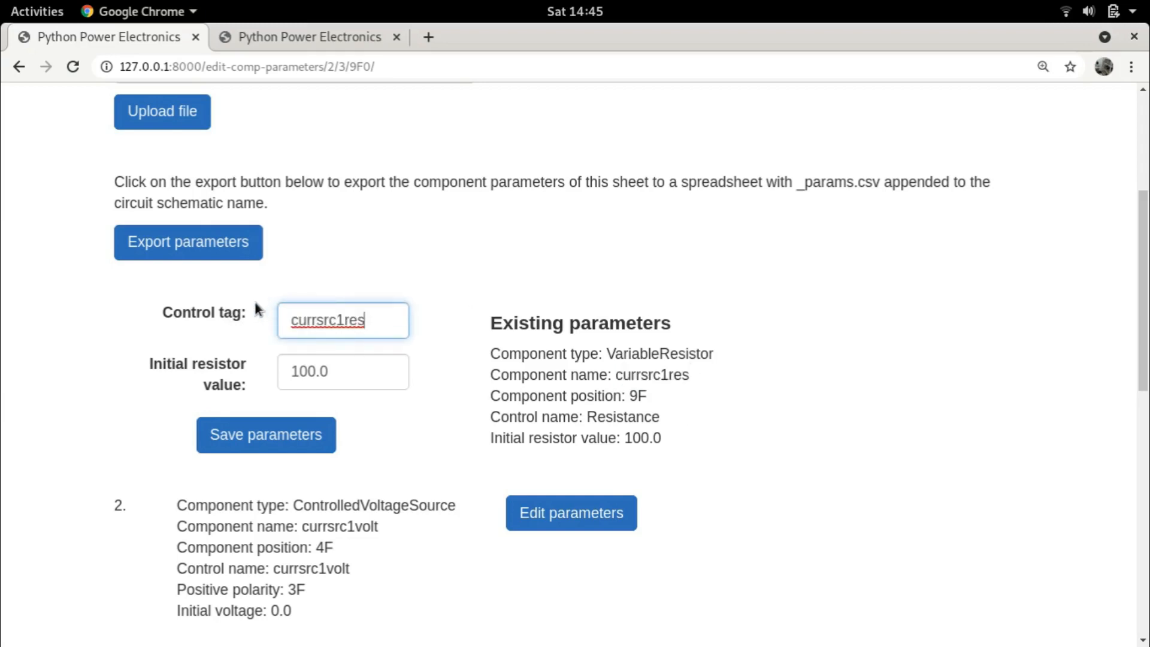
{"action": "left_click", "coordinate": [267, 434]}
{"action": "scroll", "coordinate": [692, 383], "scroll_direction": "down", "scroll_amount": 15}
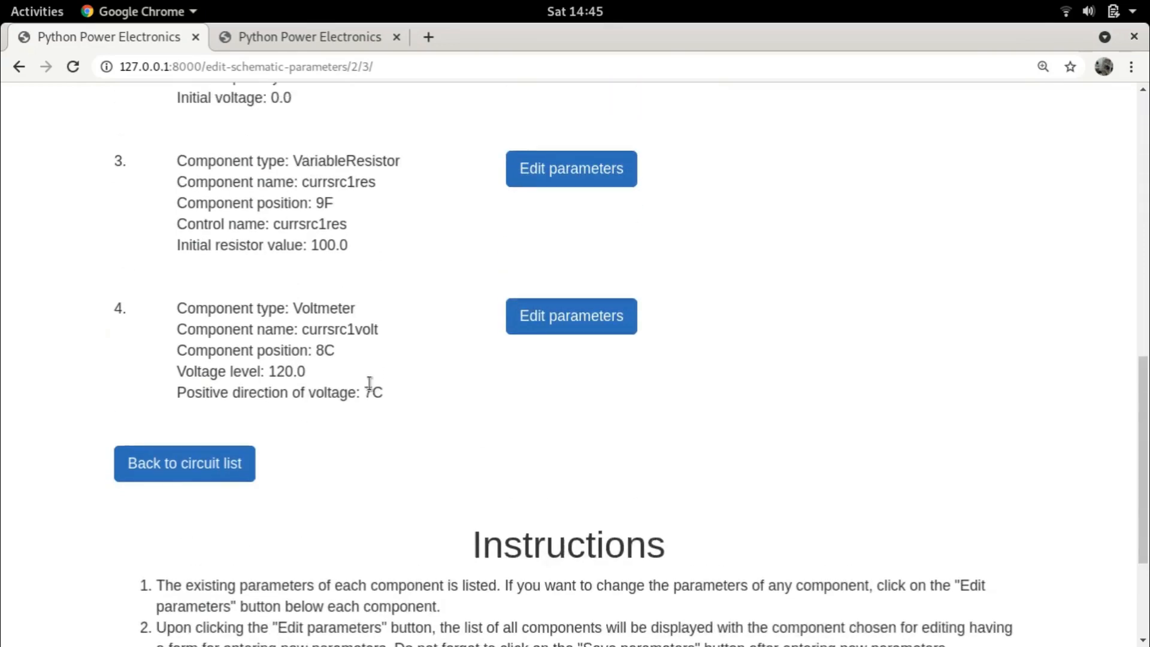
- Compare the currsrc1volt voltmeter with its spreadsheet cell, and open its parameters in Chrome to check the position and positive polarity
{"action": "key", "text": "alt+Tab"}
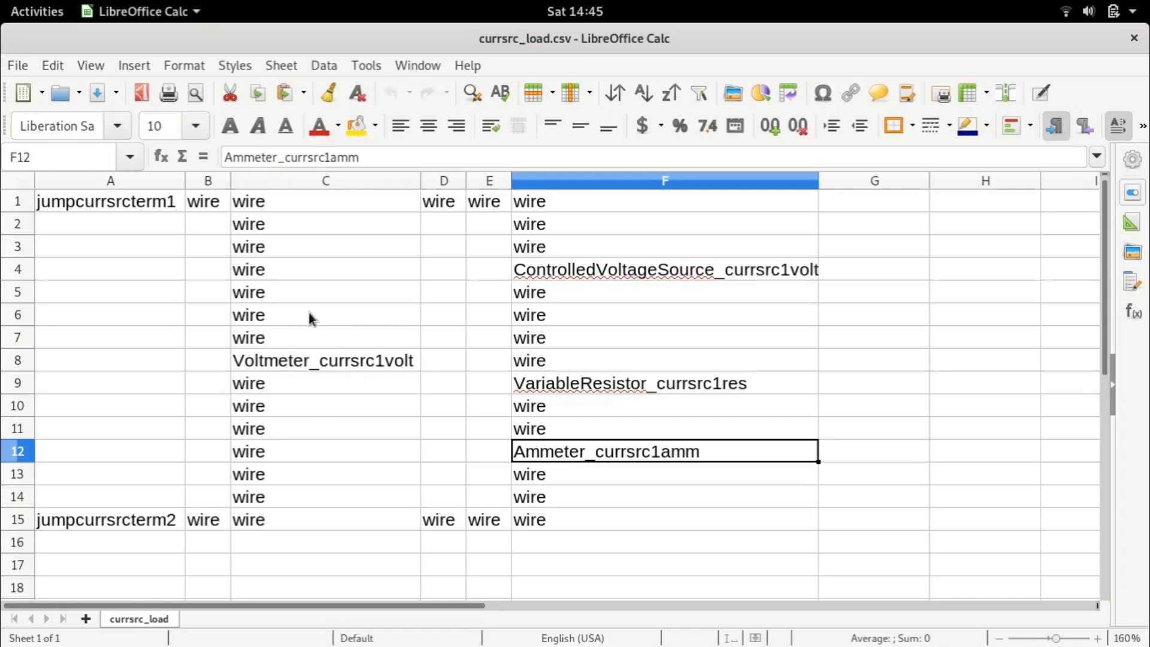
{"action": "key", "text": "alt+Tab"}
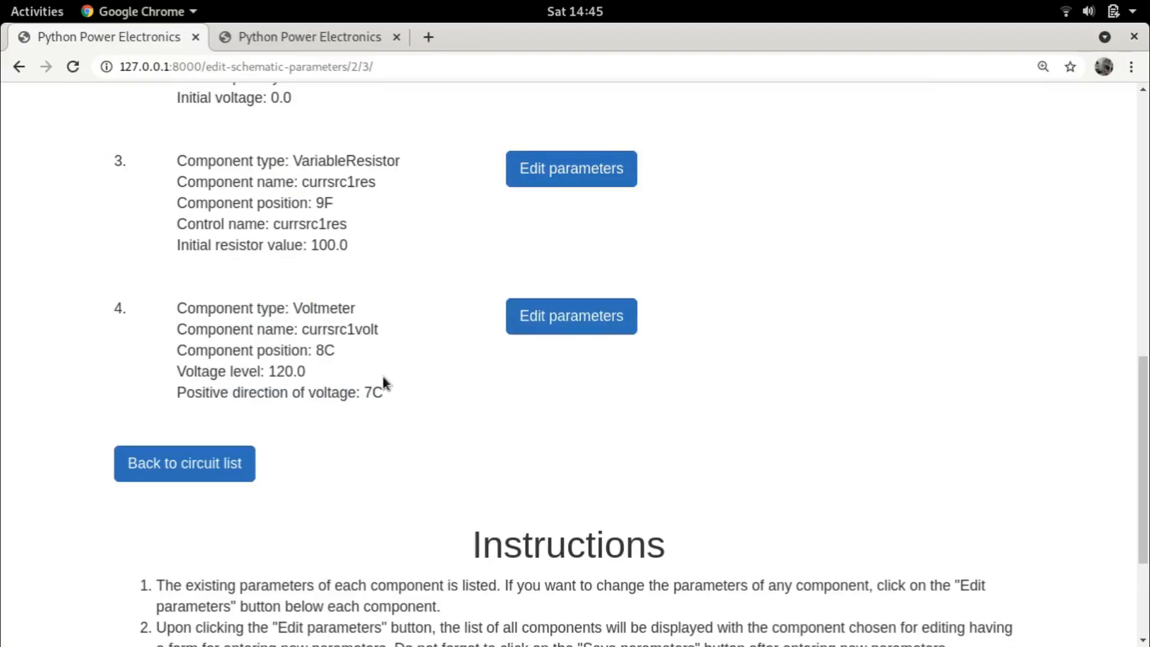
{"action": "left_click", "coordinate": [572, 315]}
{"action": "scroll", "coordinate": [509, 336], "scroll_direction": "down", "scroll_amount": 5}
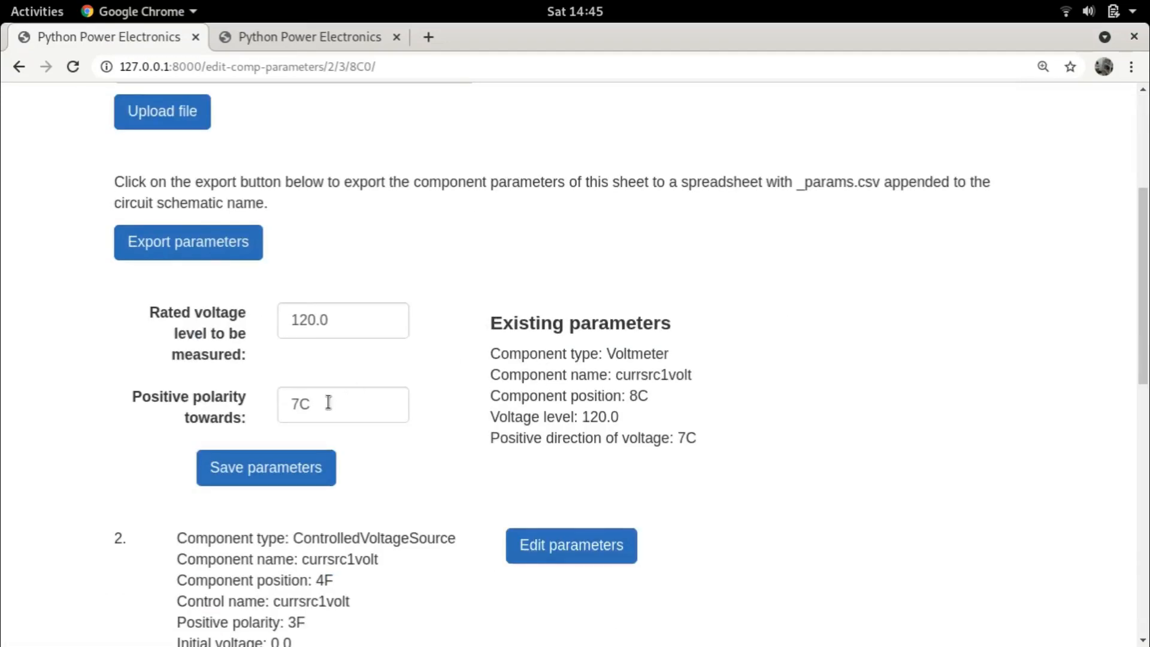
{"action": "left_click_drag", "start_coordinate": [629, 396], "coordinate": [648, 396]}
{"action": "left_click_drag", "start_coordinate": [342, 401], "coordinate": [271, 397]}
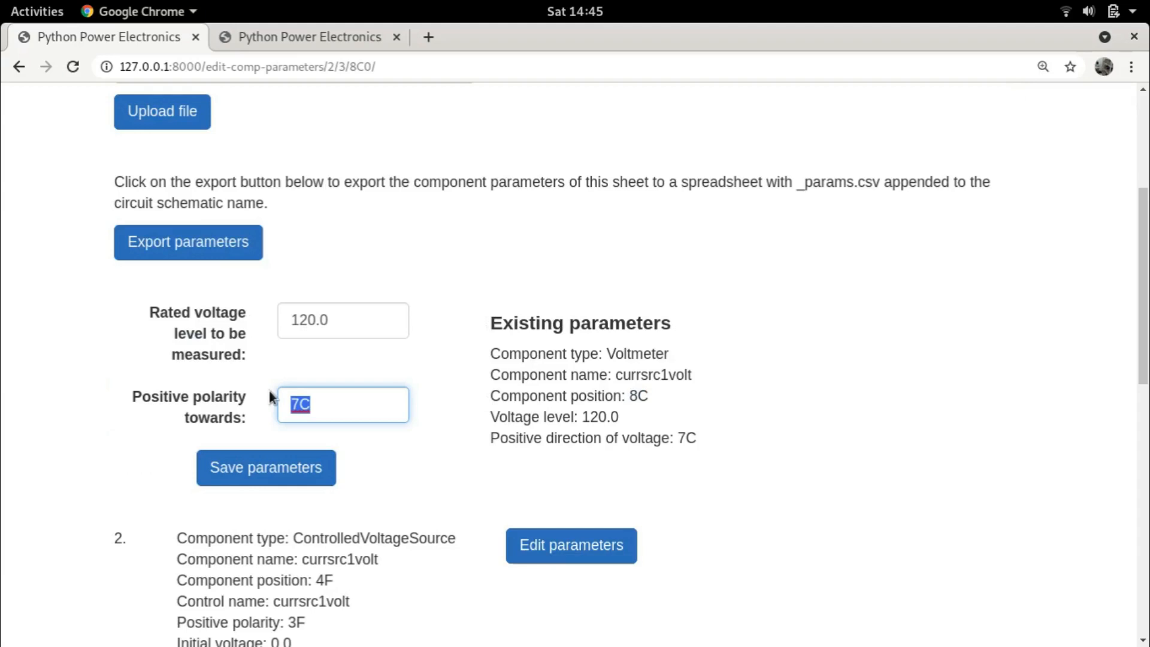
- Set the currsrc1volt voltmeter's rated voltage level to 1000 and save the parameters
{"action": "left_click", "coordinate": [358, 319]}
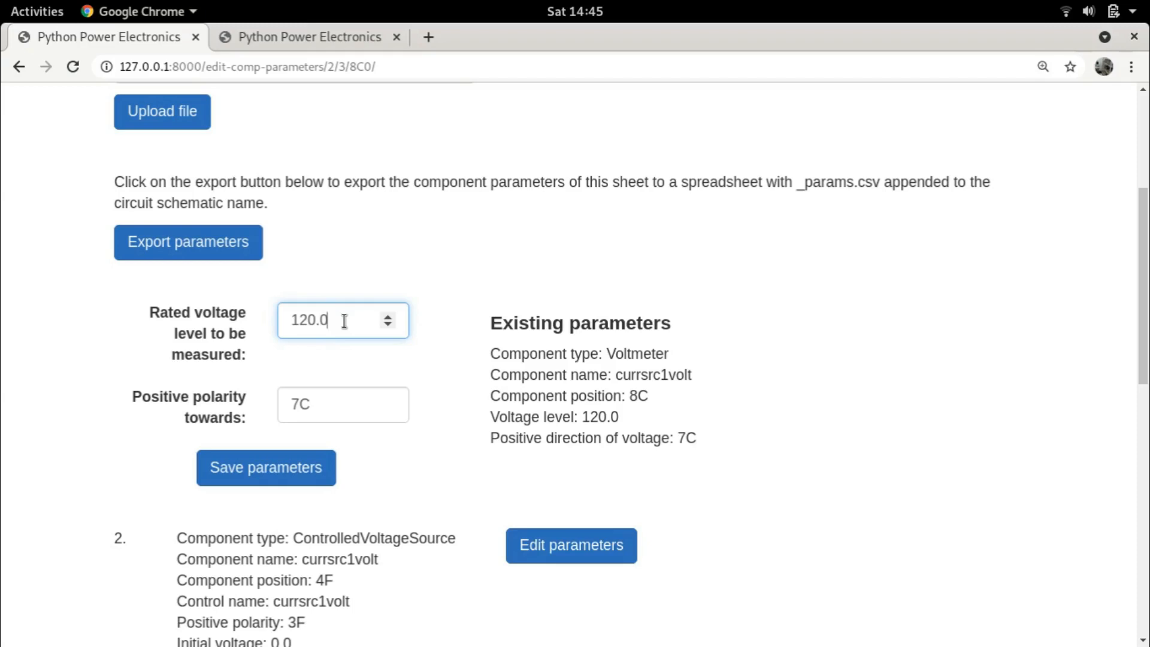
{"action": "left_click_drag", "start_coordinate": [344, 321], "coordinate": [274, 313]}
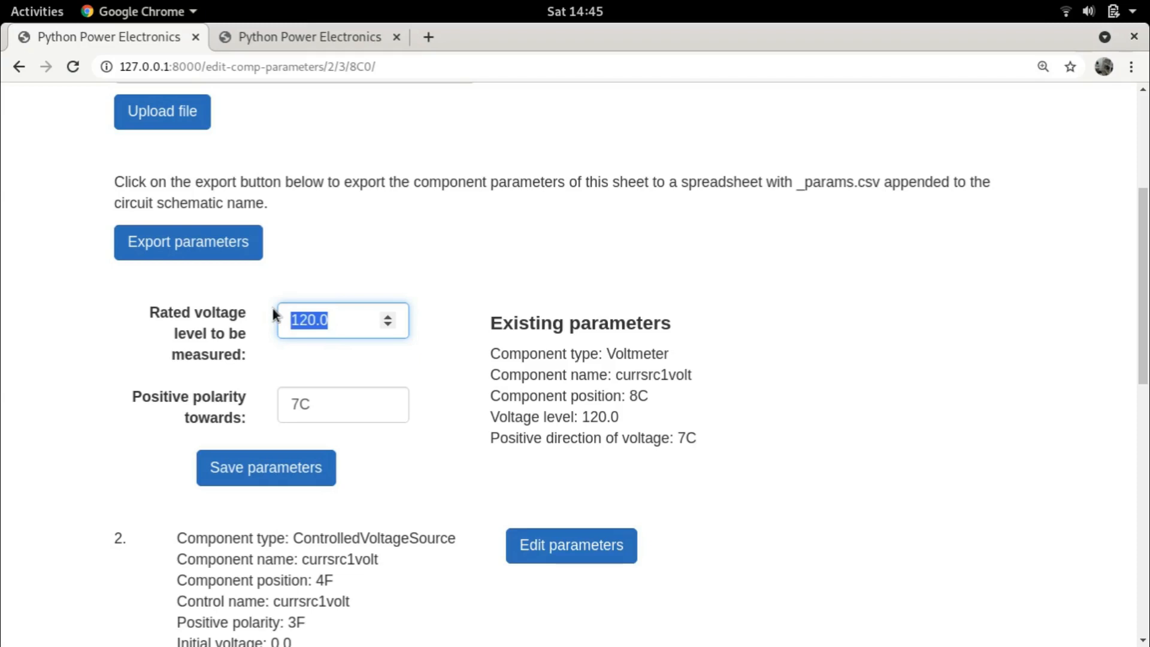
{"action": "type", "text": "1000"}
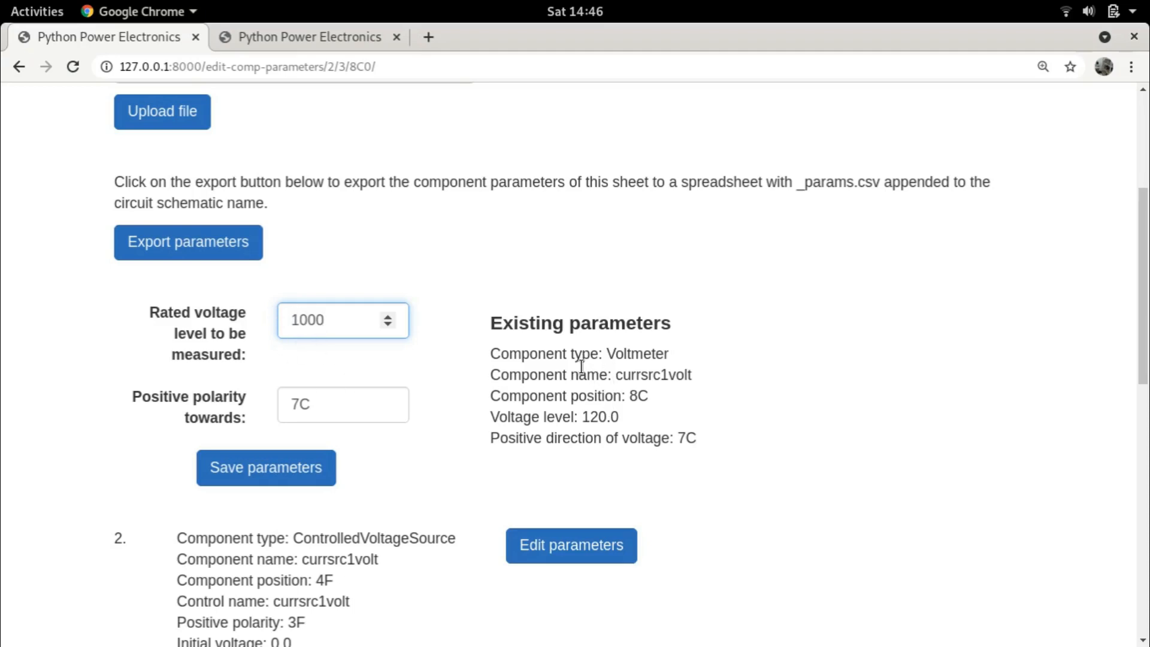
{"action": "left_click", "coordinate": [249, 485]}
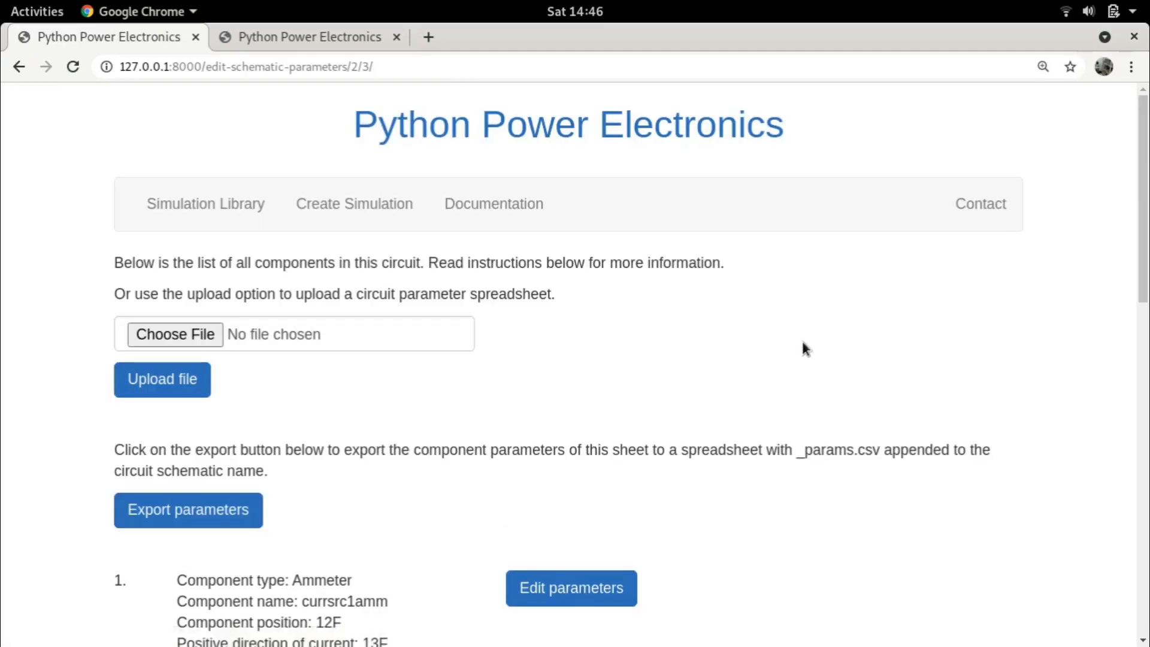
- Review the updated component list and export the component parameters of currsrc_load.csv to a spreadsheet
{"action": "scroll", "coordinate": [803, 342], "scroll_direction": "down", "scroll_amount": 10}
{"action": "scroll", "coordinate": [812, 346], "scroll_direction": "up", "scroll_amount": 10}
{"action": "scroll", "coordinate": [312, 359], "scroll_direction": "down", "scroll_amount": 3}
{"action": "left_click", "coordinate": [184, 292]}
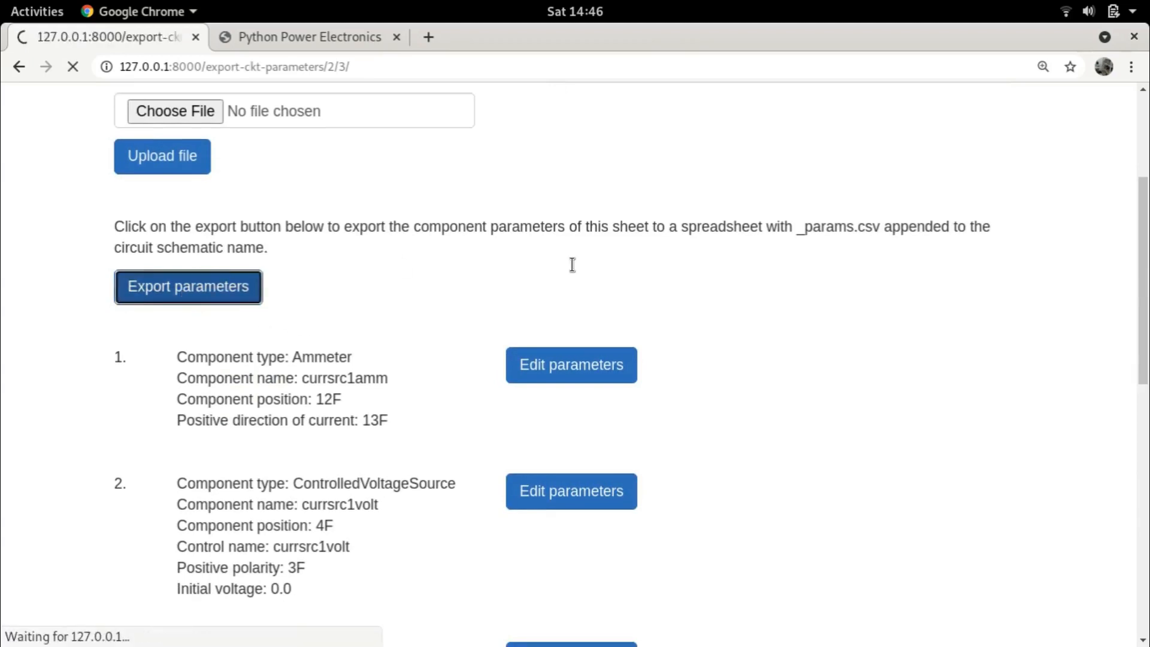
- Review the remaining component entries, go back to the circuit list, and return to the simulation's main page
{"action": "scroll", "coordinate": [690, 369], "scroll_direction": "down", "scroll_amount": 5}
{"action": "scroll", "coordinate": [692, 360], "scroll_direction": "down", "scroll_amount": 10}
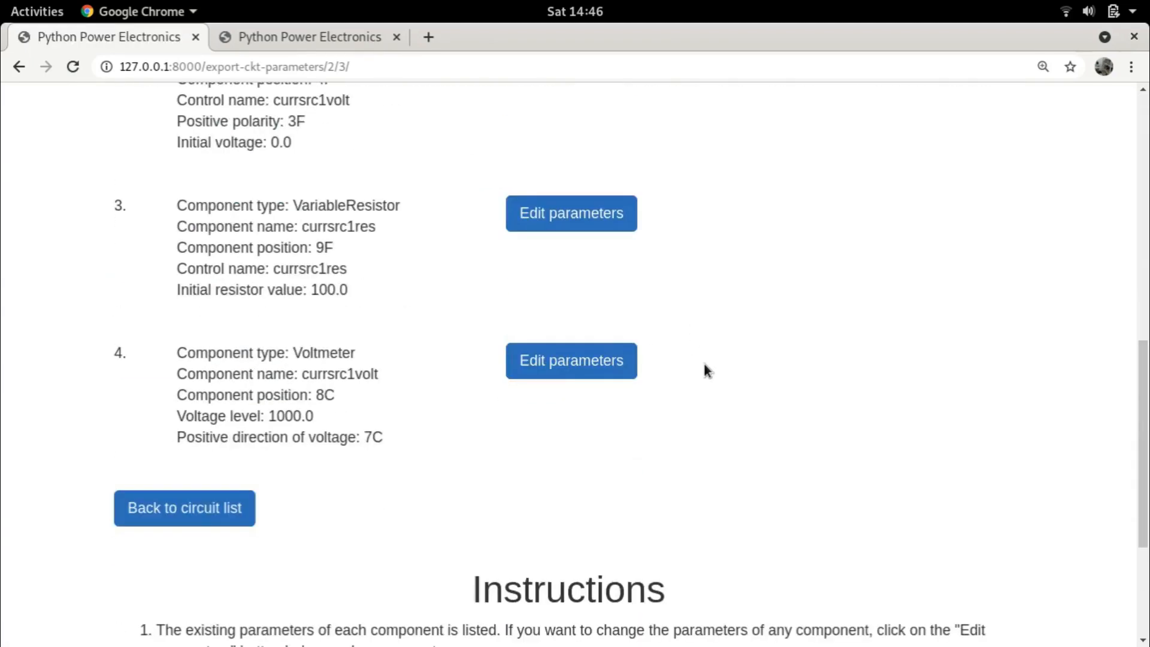
{"action": "left_click", "coordinate": [165, 329]}
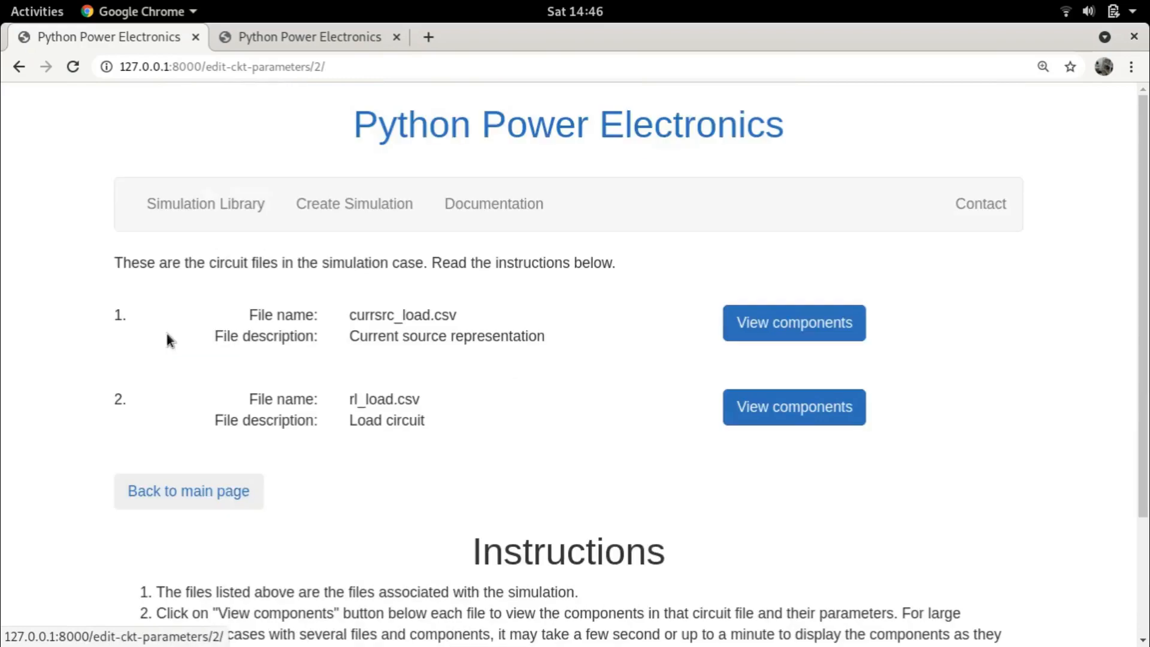
{"action": "left_click", "coordinate": [178, 508]}
- Open the simulation's control files and check the listed load_variation.py file
{"action": "scroll", "coordinate": [605, 365], "scroll_direction": "down", "scroll_amount": 3}
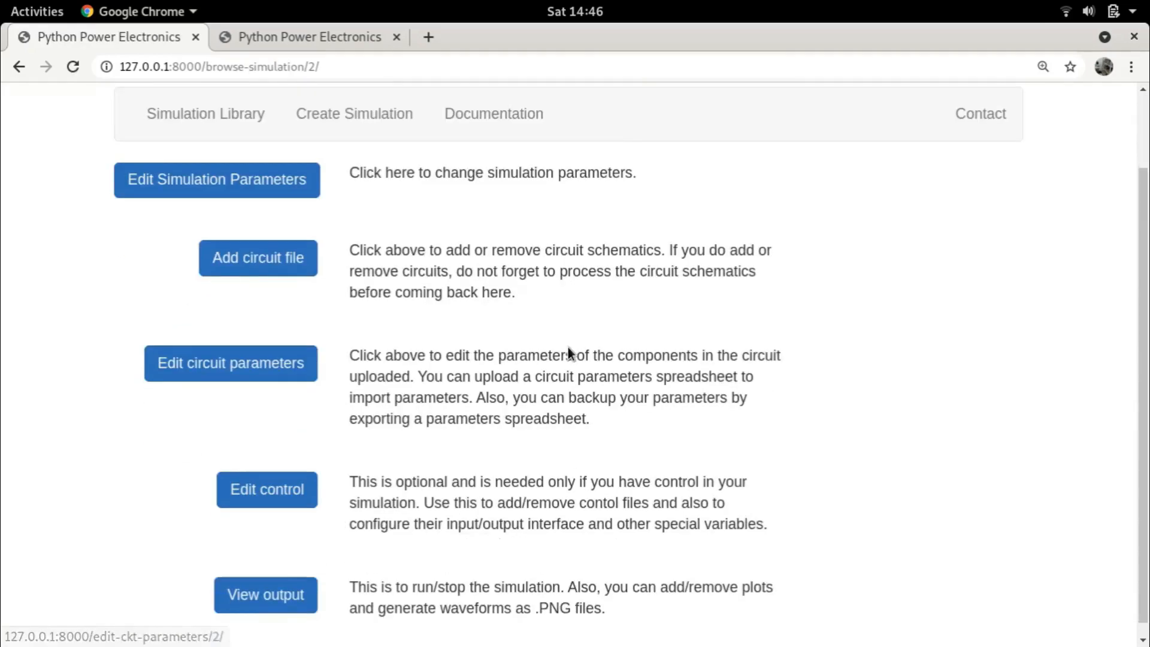
{"action": "left_click", "coordinate": [287, 475]}
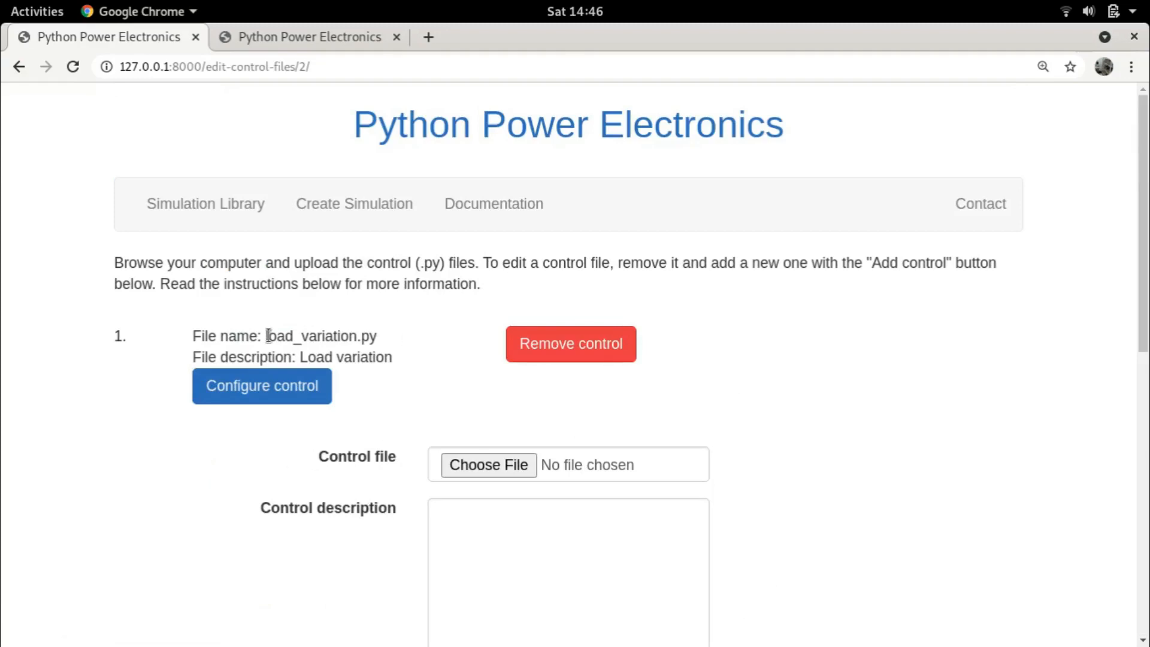
{"action": "left_click_drag", "start_coordinate": [267, 336], "coordinate": [401, 335]}
{"action": "left_click", "coordinate": [402, 335]}
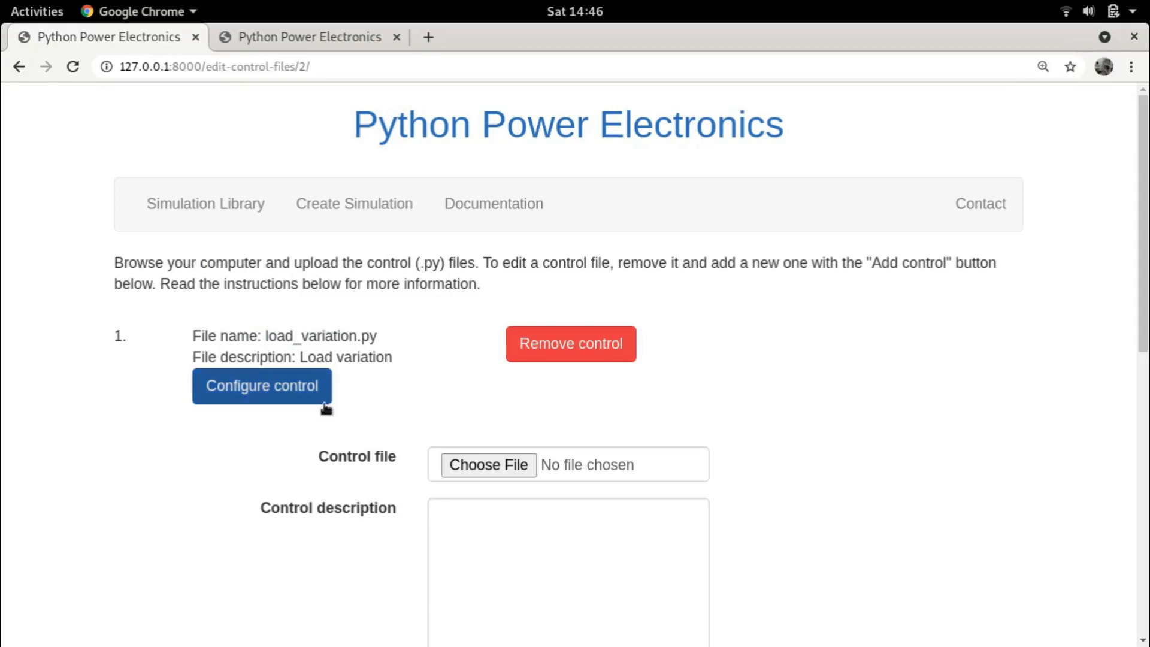
- Open the load_variation.py control configuration and delete the VariableInductor_load and VariableResistor_load control outputs
{"action": "left_click", "coordinate": [277, 386]}
{"action": "scroll", "coordinate": [817, 344], "scroll_direction": "down", "scroll_amount": 9}
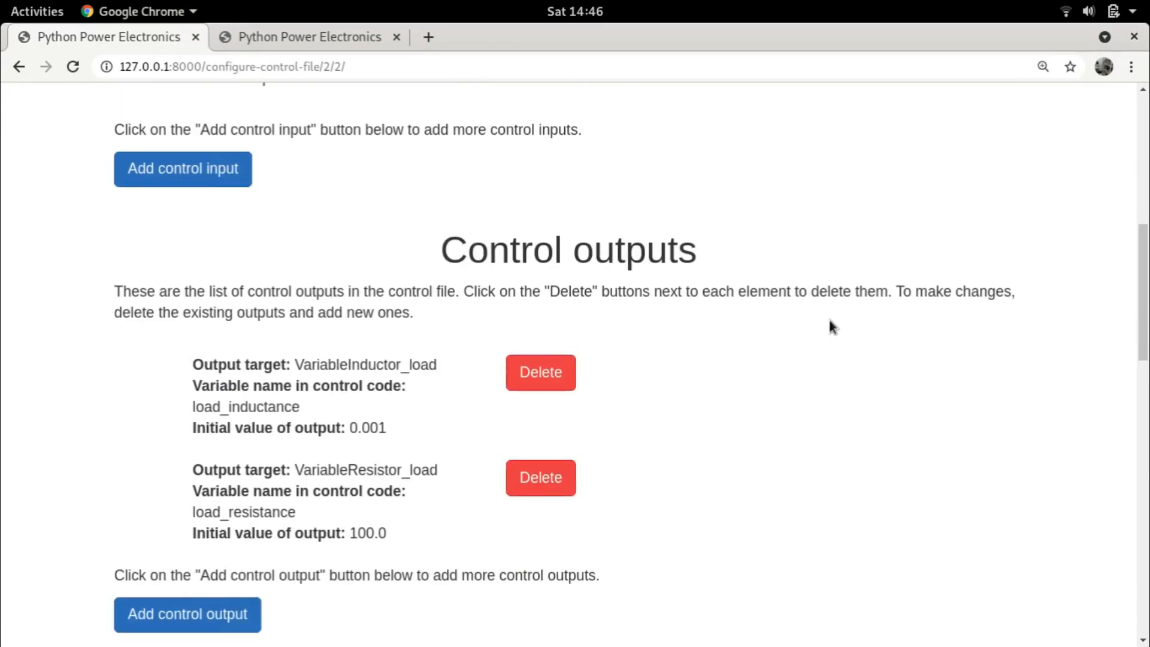
{"action": "scroll", "coordinate": [840, 333], "scroll_direction": "down", "scroll_amount": 2}
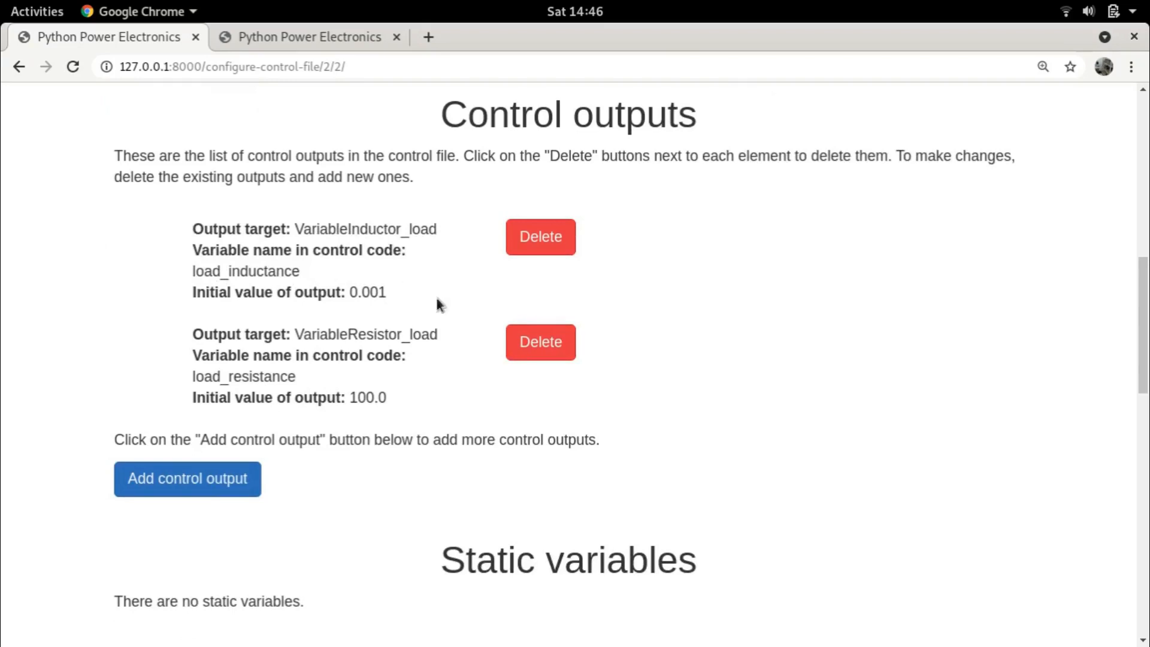
{"action": "left_click", "coordinate": [542, 237]}
{"action": "scroll", "coordinate": [706, 308], "scroll_direction": "down", "scroll_amount": 11}
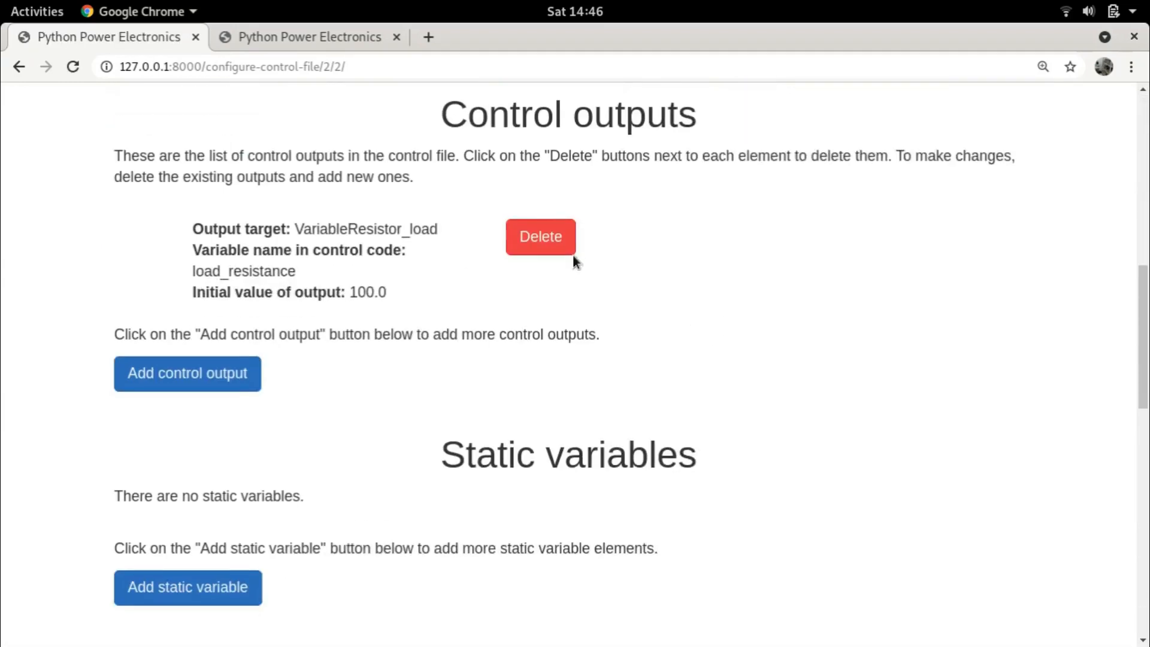
{"action": "left_click", "coordinate": [556, 238]}
{"action": "scroll", "coordinate": [916, 328], "scroll_direction": "down", "scroll_amount": 10}
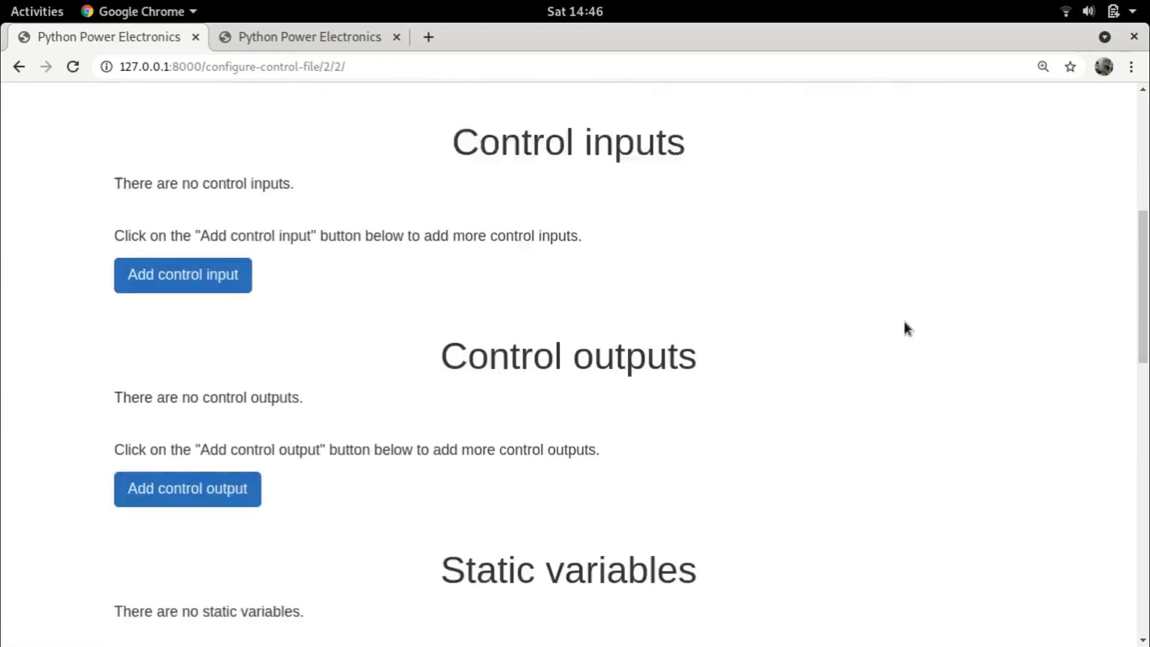
{"action": "scroll", "coordinate": [907, 327], "scroll_direction": "up", "scroll_amount": 5}
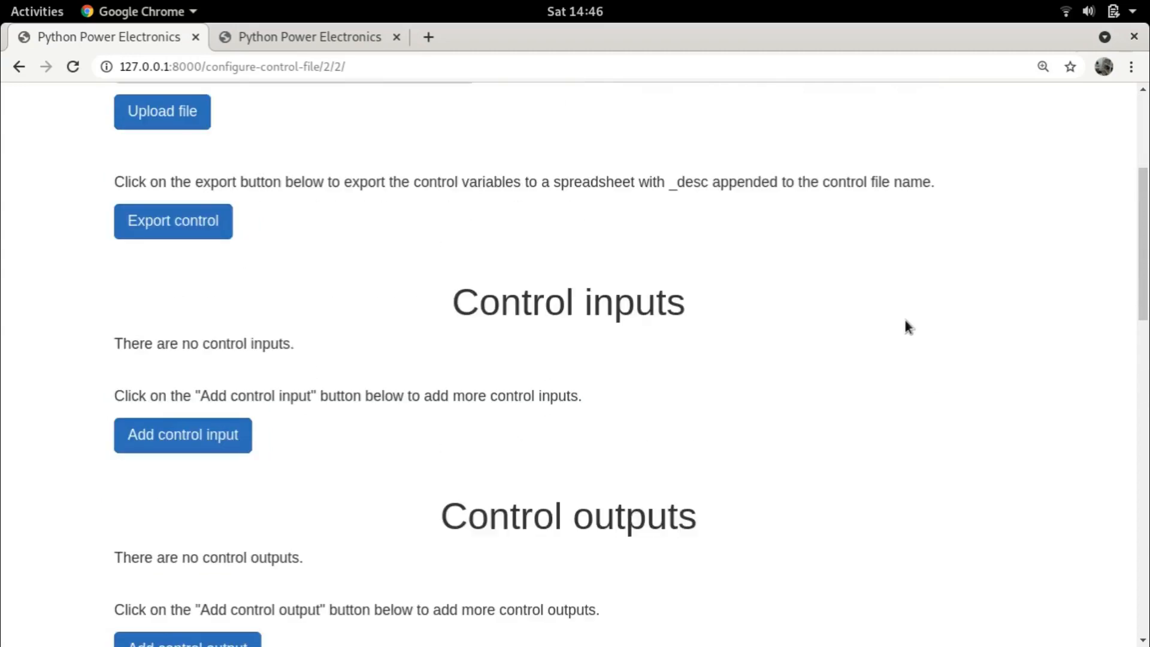
- Switch to Atom, open load_variation.py from the simple_current_source_load folder, and select its code through line 9
{"action": "key", "text": "alt+Tab"}
{"action": "key", "text": "alt+Tab"}
{"action": "key", "text": "alt+Tab"}
{"action": "key", "text": "alt+Tab"}
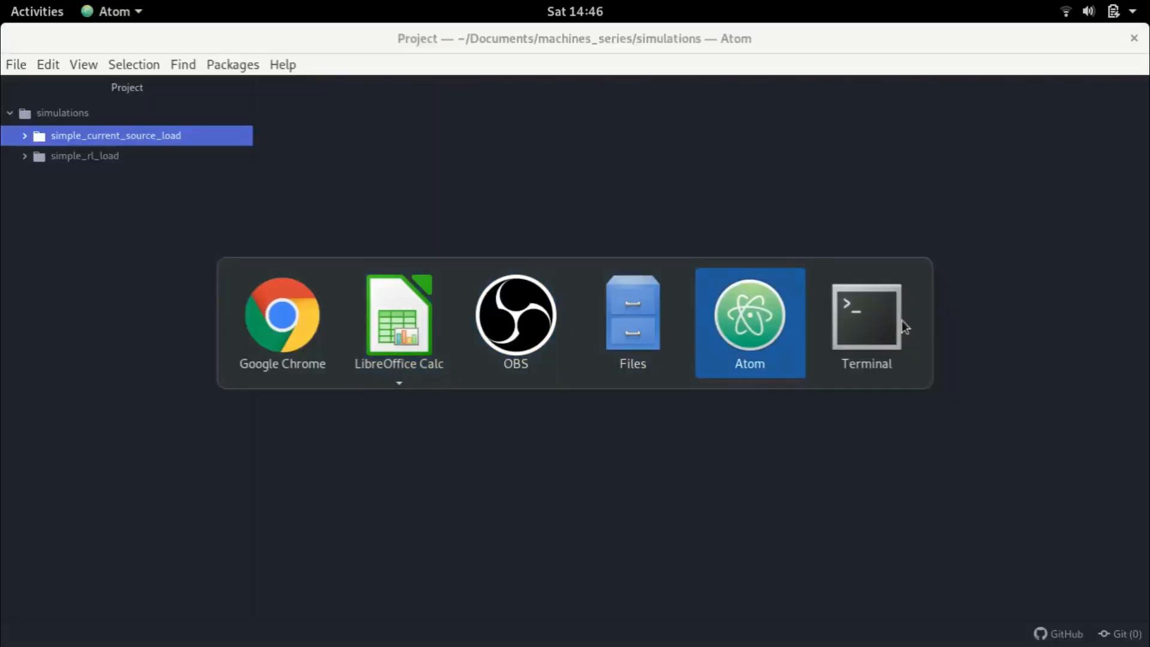
{"action": "left_click", "coordinate": [27, 139]}
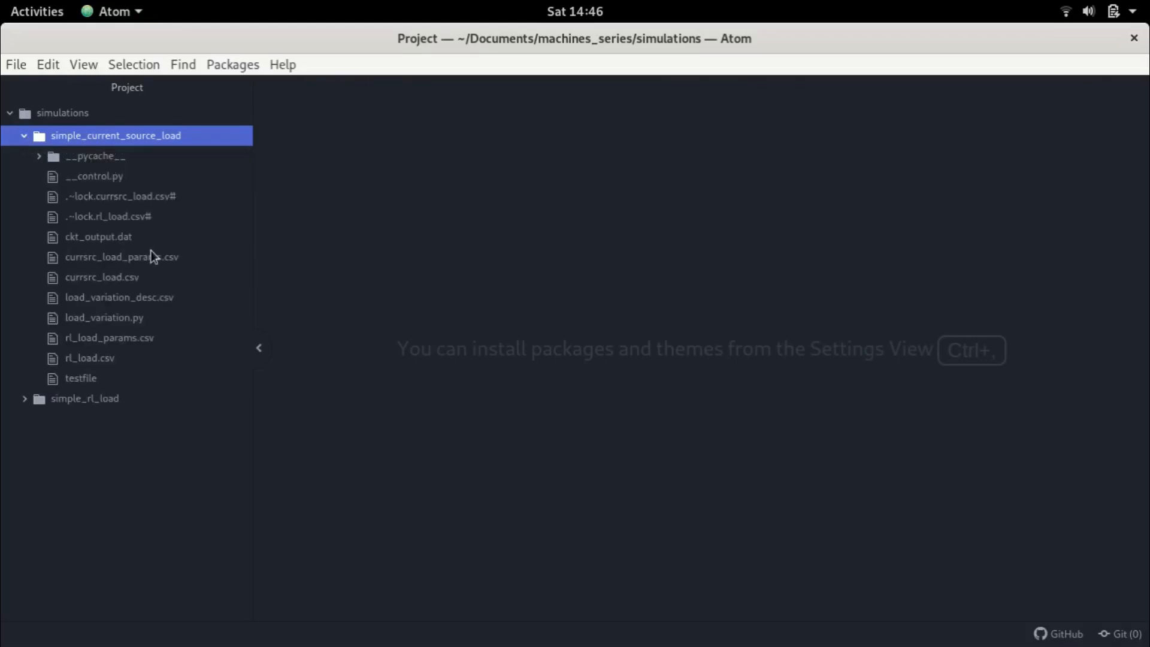
{"action": "left_click", "coordinate": [126, 318]}
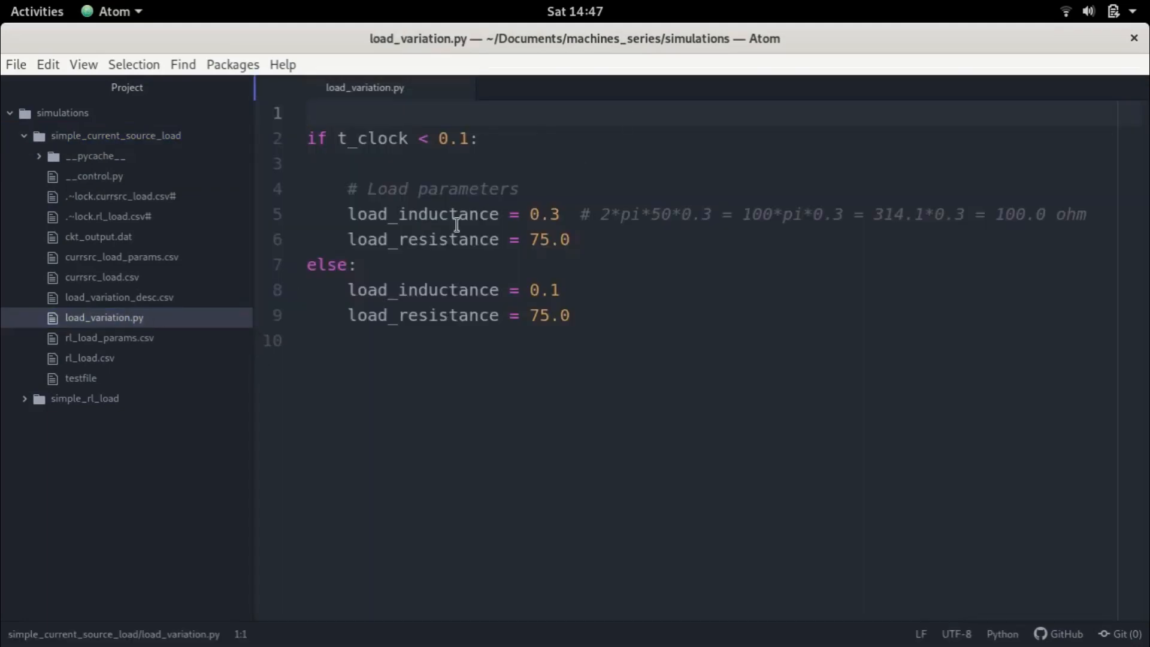
{"action": "left_click_drag", "start_coordinate": [655, 322], "coordinate": [285, 96]}
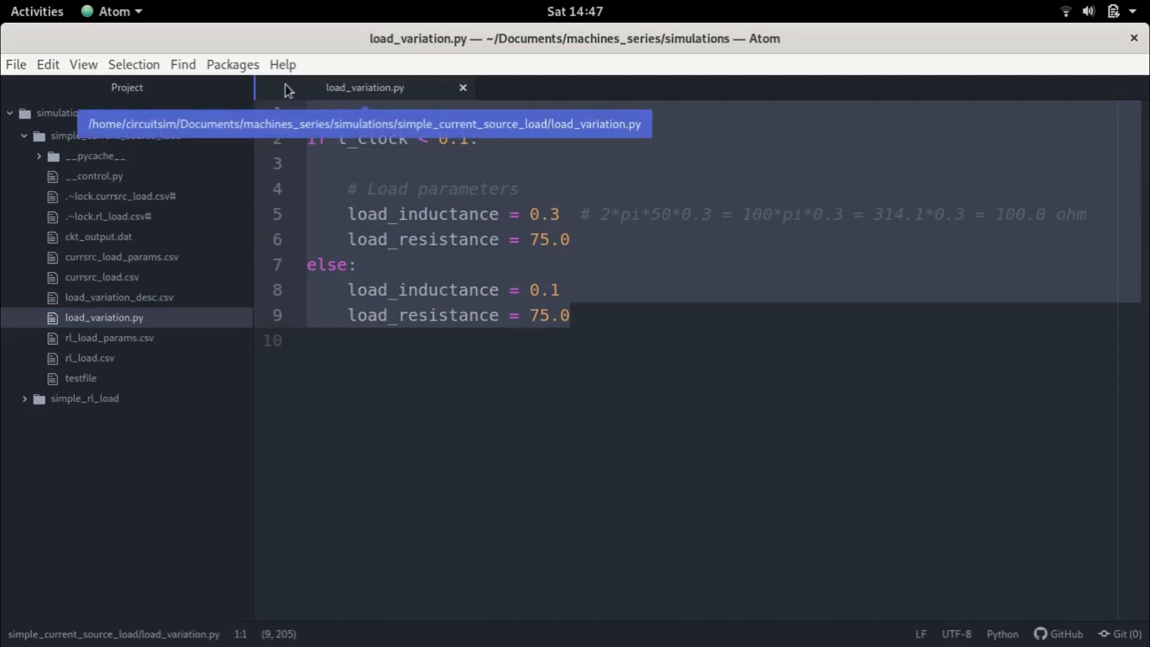
- Cut all the code from simple_current_source_load's load_variation.py, and check the simple_rl_load copy of the file before closing it
{"action": "key", "text": "ctrl+x"}
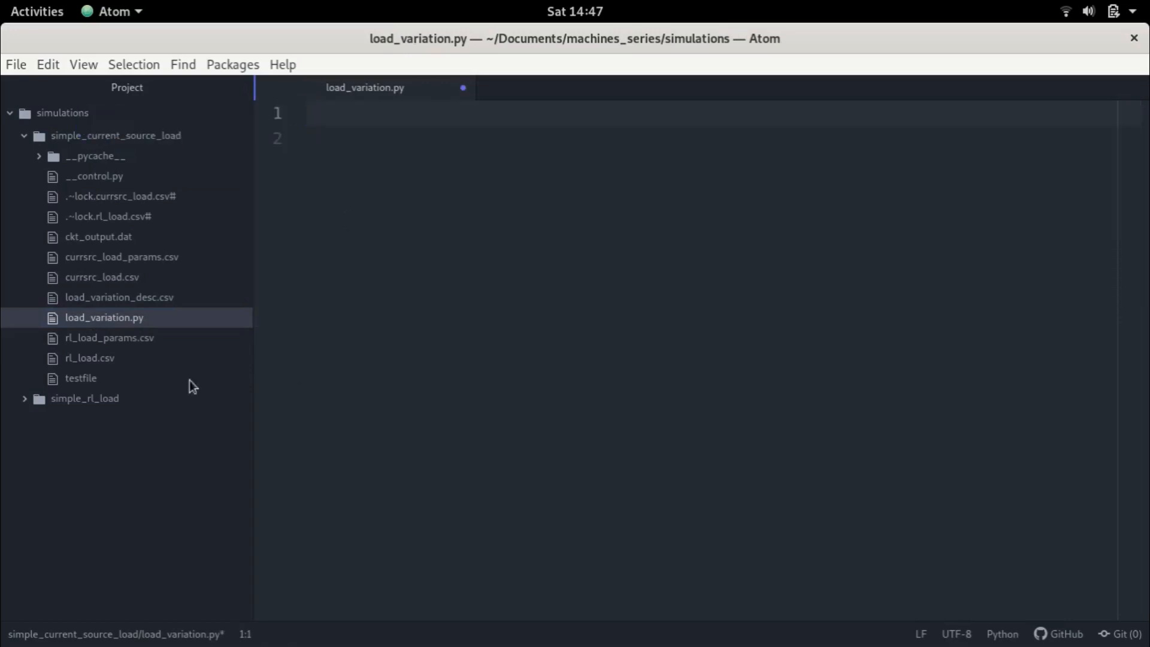
{"action": "left_click", "coordinate": [25, 400]}
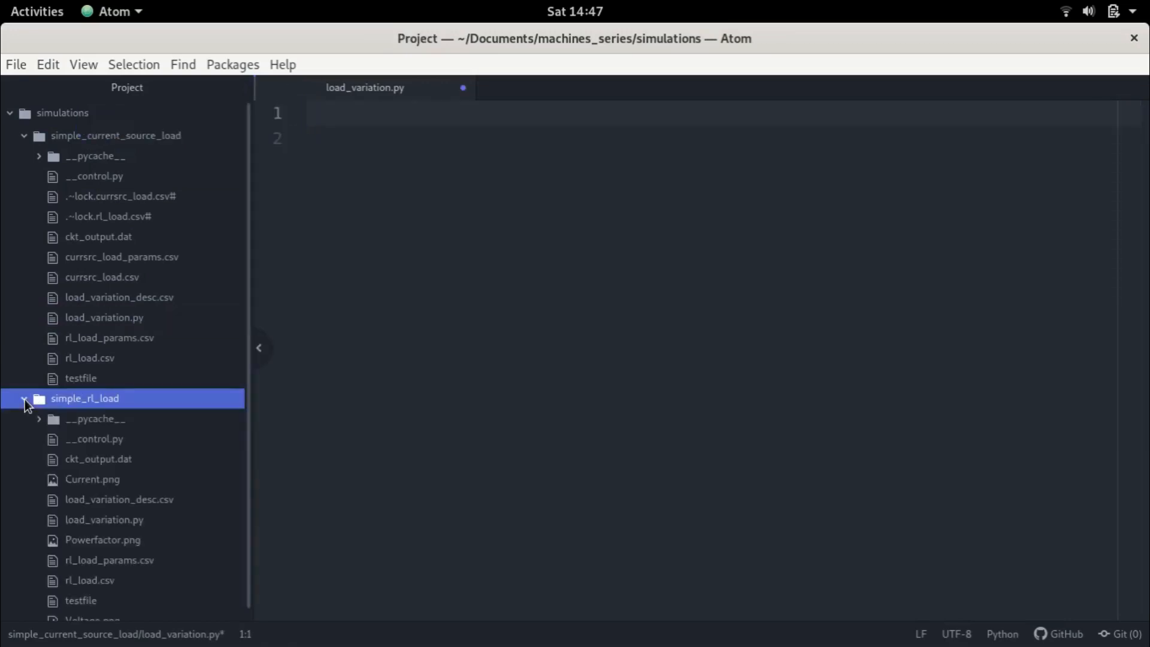
{"action": "left_click", "coordinate": [141, 521]}
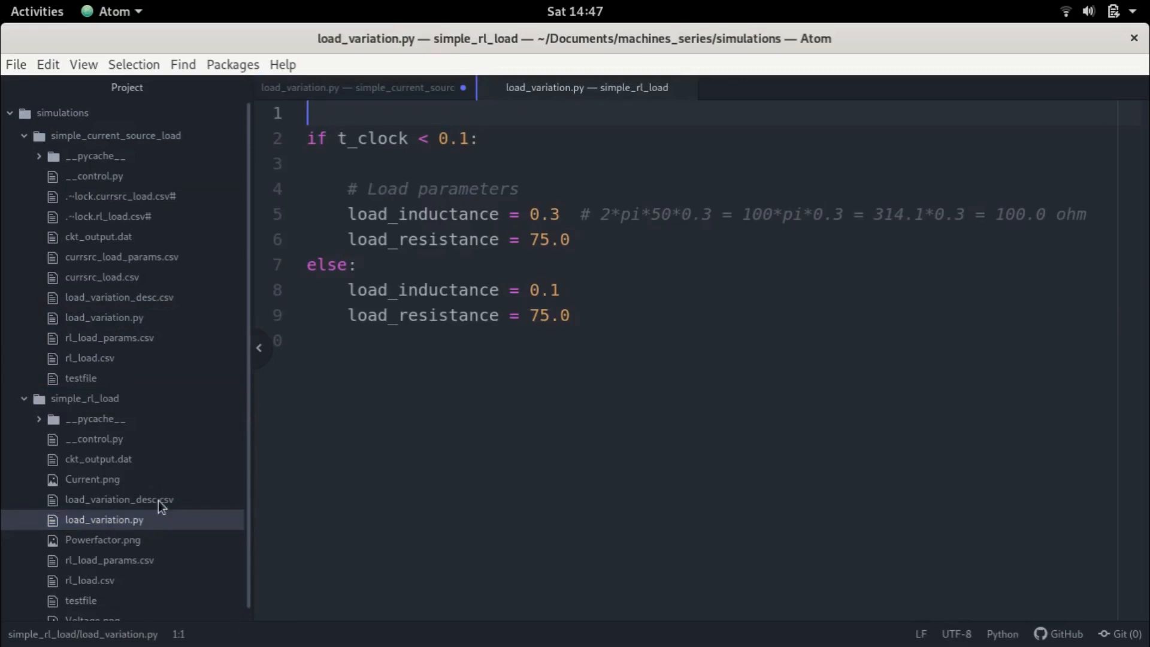
{"action": "left_click", "coordinate": [685, 89]}
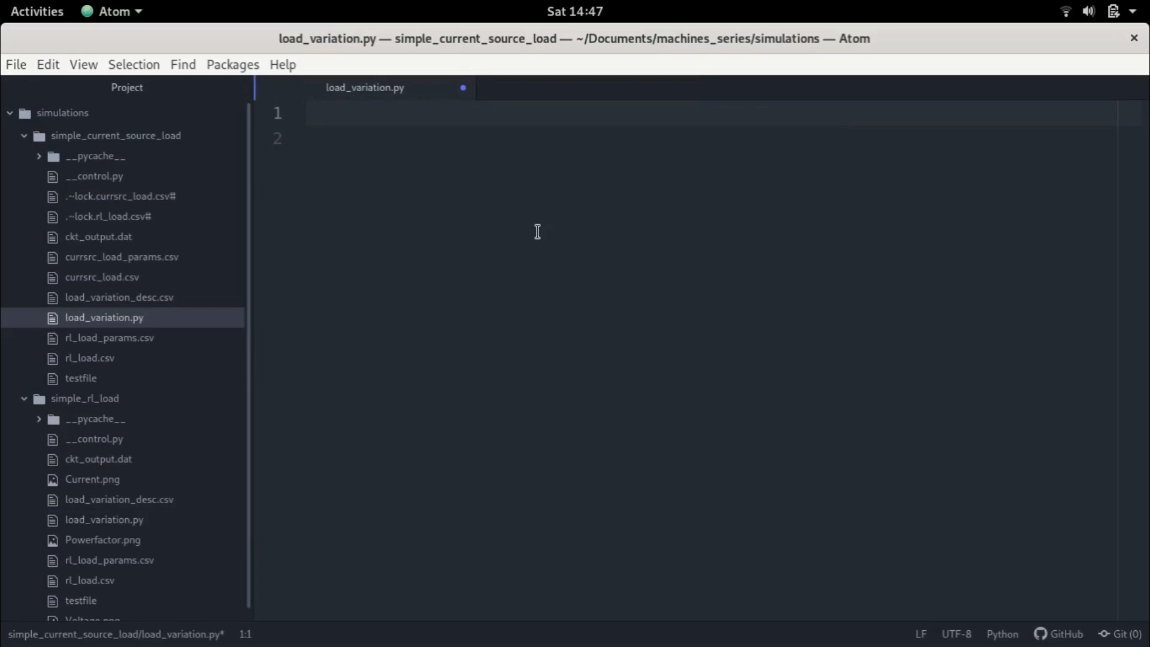
- Switch to Chrome and open a new control output form in the load_variation.py control configuration
{"action": "key", "text": "alt+Tab"}
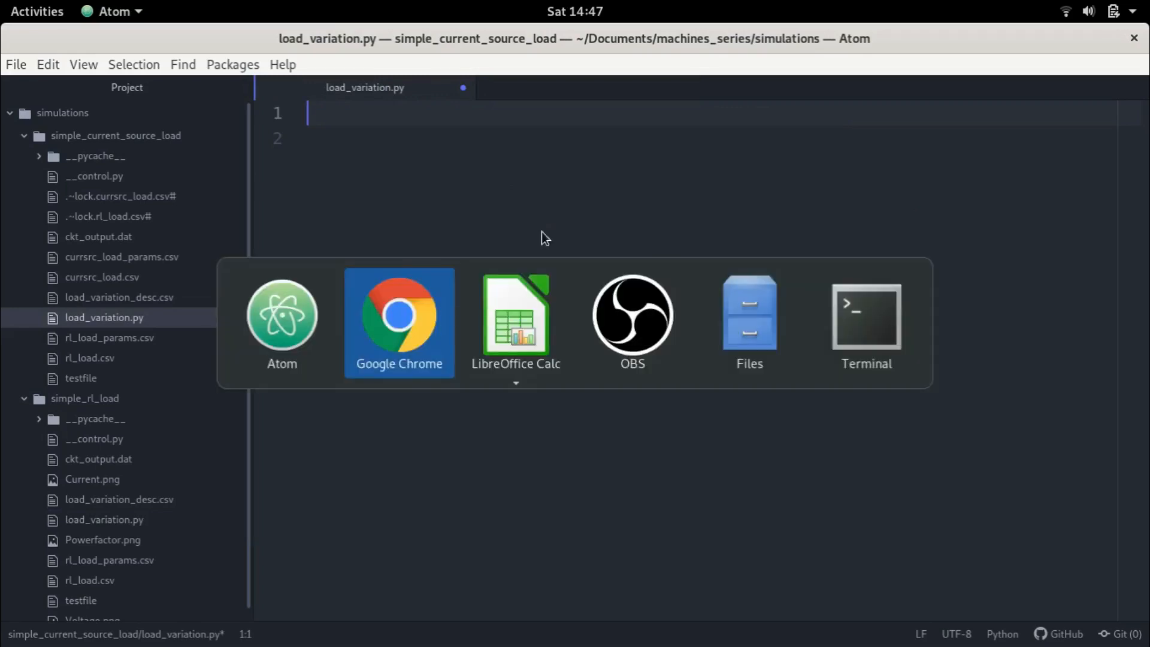
{"action": "scroll", "coordinate": [666, 321], "scroll_direction": "down", "scroll_amount": 4}
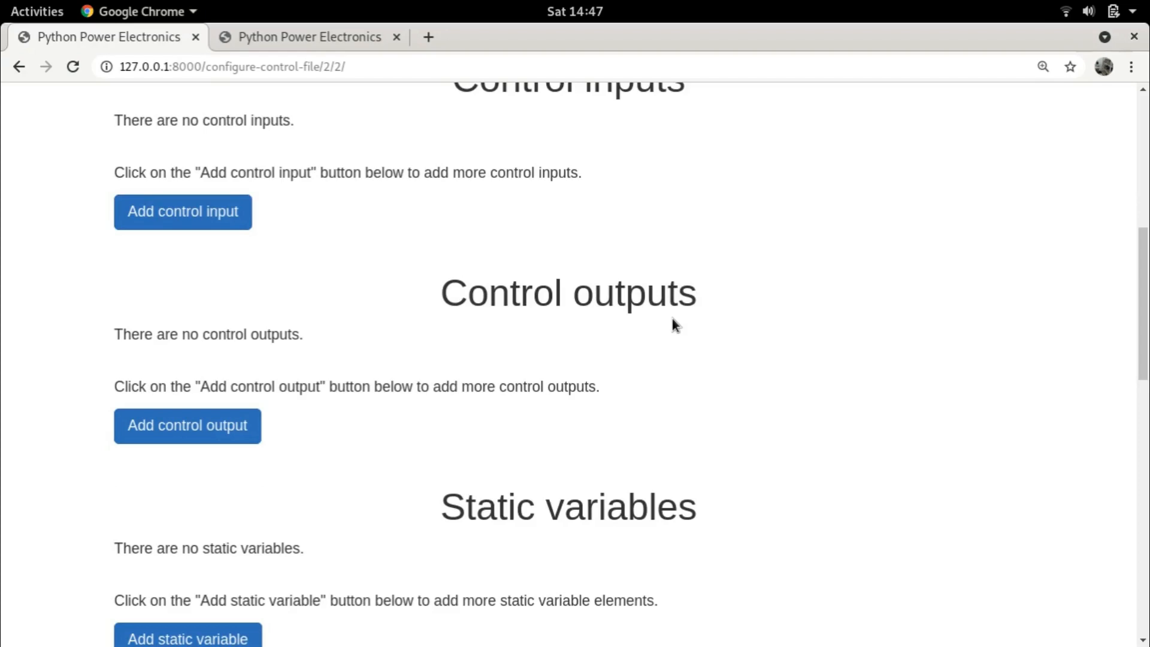
{"action": "scroll", "coordinate": [743, 315], "scroll_direction": "down", "scroll_amount": 1}
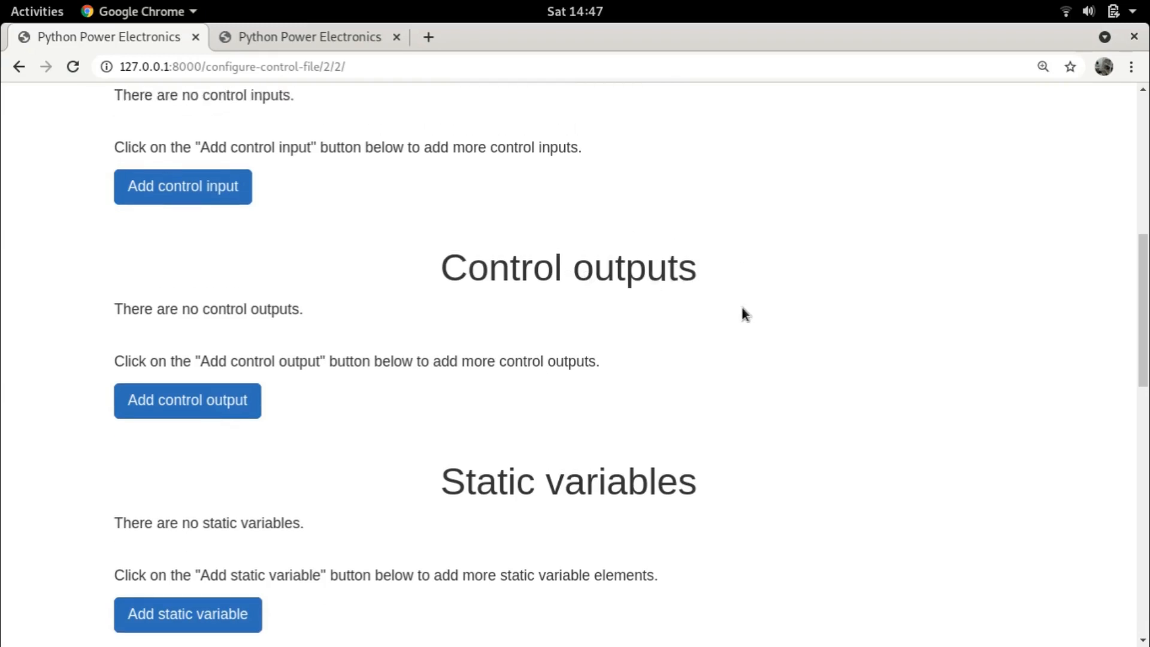
{"action": "scroll", "coordinate": [742, 314], "scroll_direction": "up", "scroll_amount": 2}
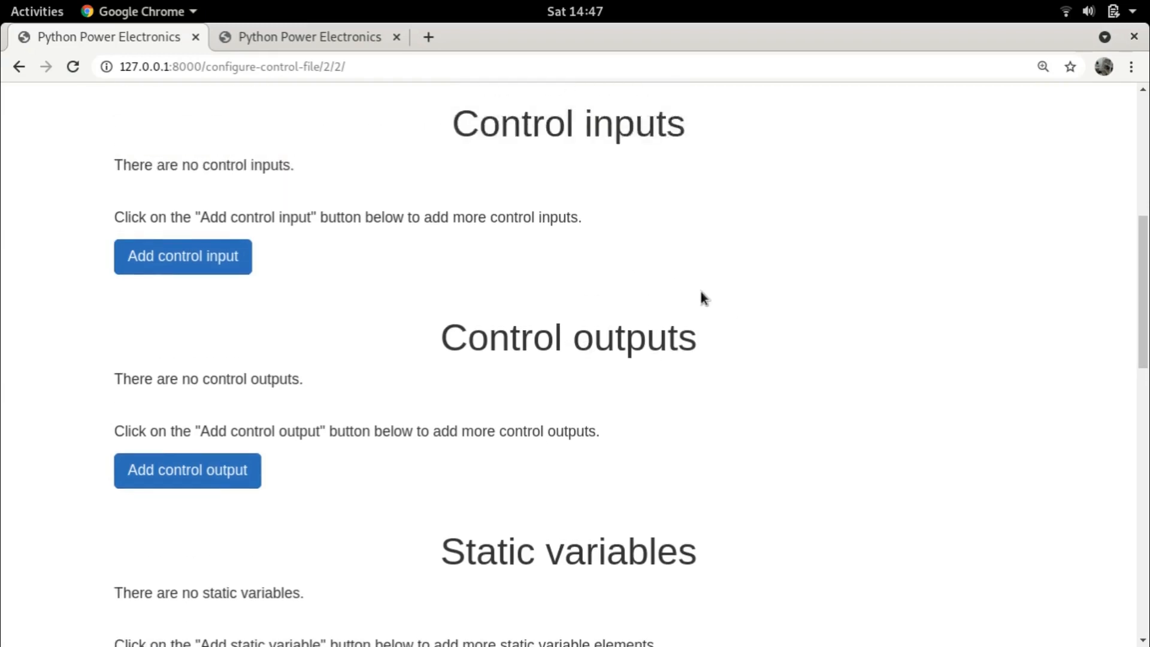
{"action": "scroll", "coordinate": [699, 293], "scroll_direction": "down", "scroll_amount": 4}
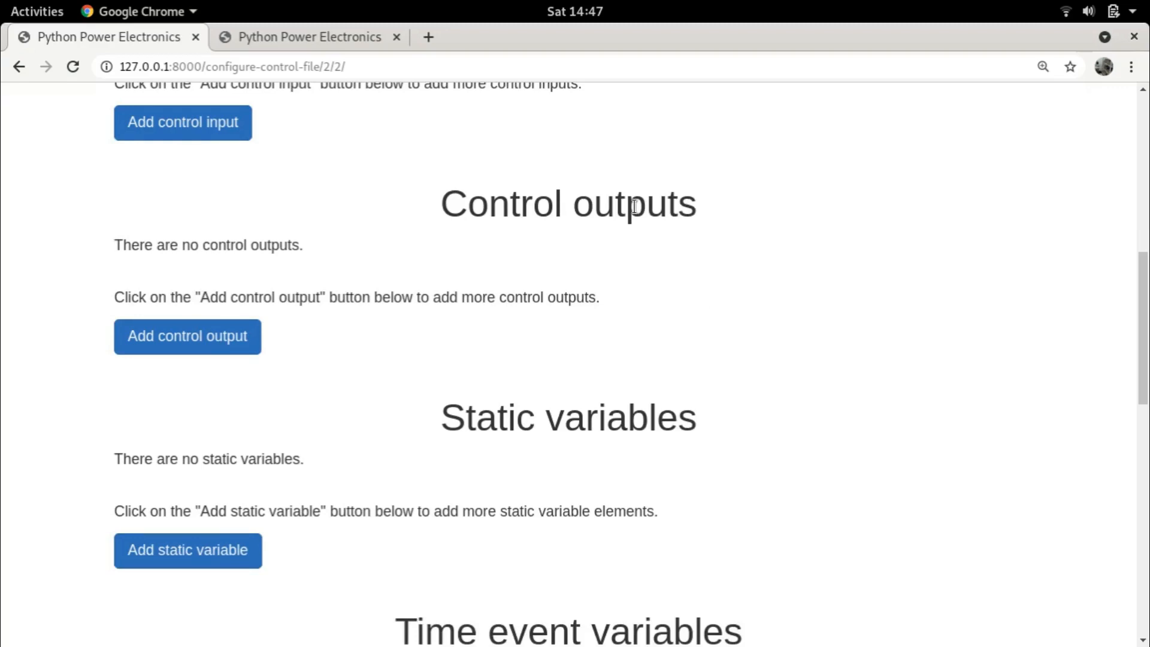
{"action": "scroll", "coordinate": [634, 207], "scroll_direction": "down", "scroll_amount": 5}
{"action": "scroll", "coordinate": [616, 244], "scroll_direction": "up", "scroll_amount": 5}
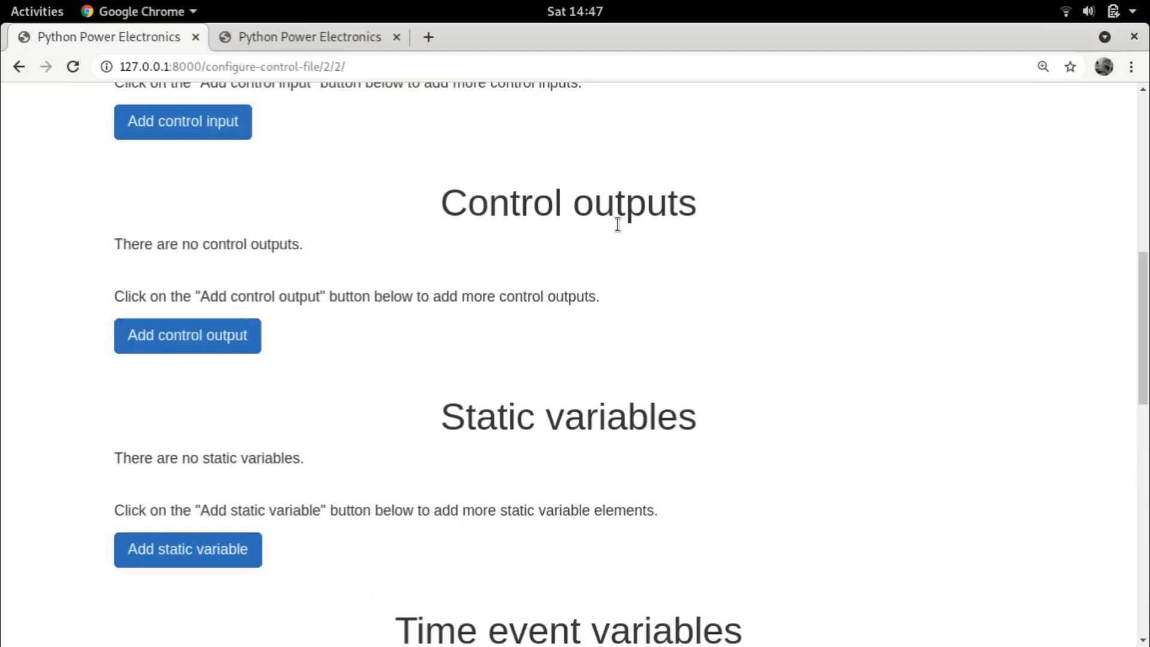
{"action": "left_click", "coordinate": [184, 352]}
{"action": "scroll", "coordinate": [627, 288], "scroll_direction": "down", "scroll_amount": 15}
{"action": "scroll", "coordinate": [626, 288], "scroll_direction": "down", "scroll_amount": 2}
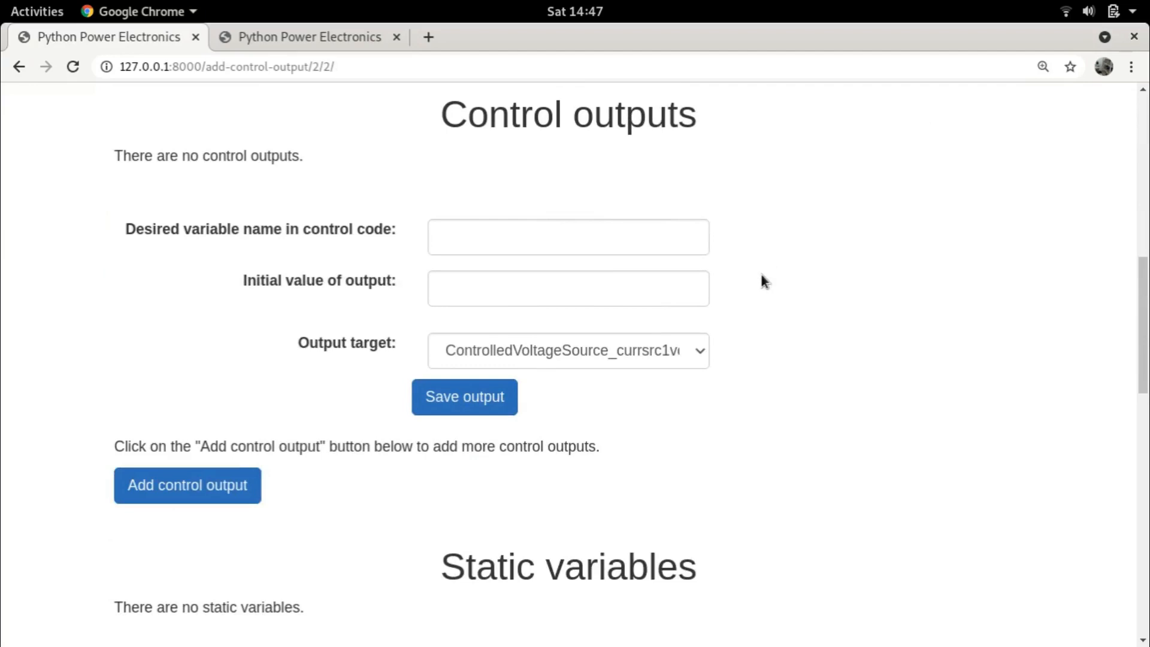
- Check the controlled voltage source and variable resistor entries in currsrc_load.csv in LibreOffice Calc, and return to Chrome
{"action": "key", "text": "alt+Tab"}
{"action": "key", "text": "alt+Tab"}
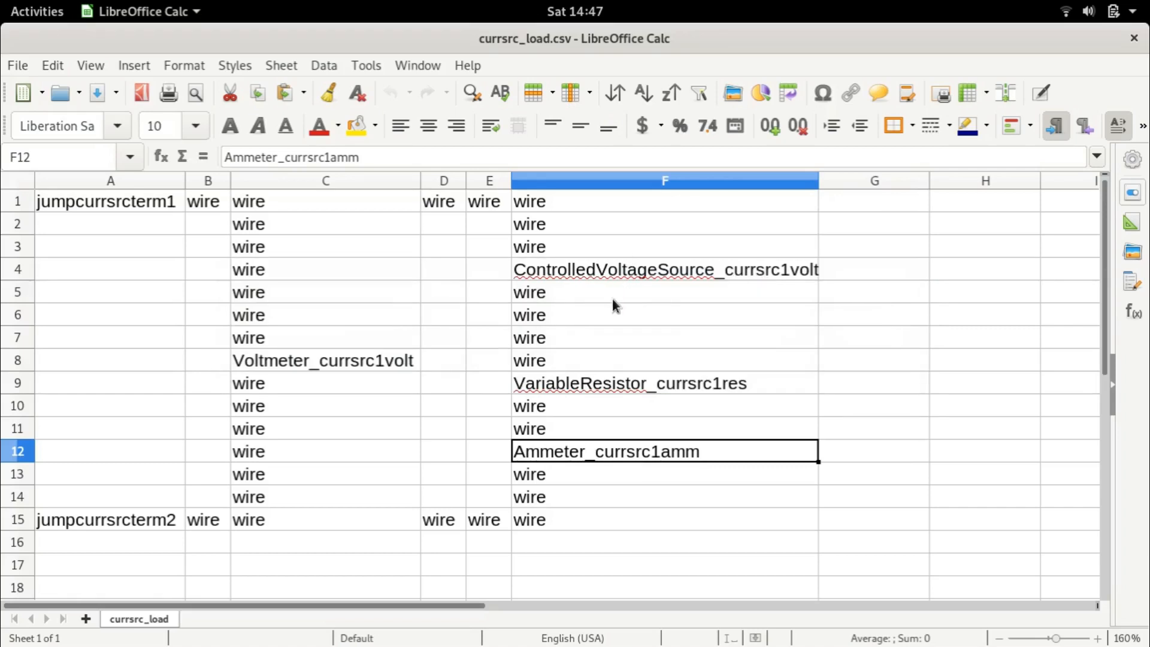
{"action": "left_click", "coordinate": [617, 292]}
{"action": "left_click", "coordinate": [624, 382]}
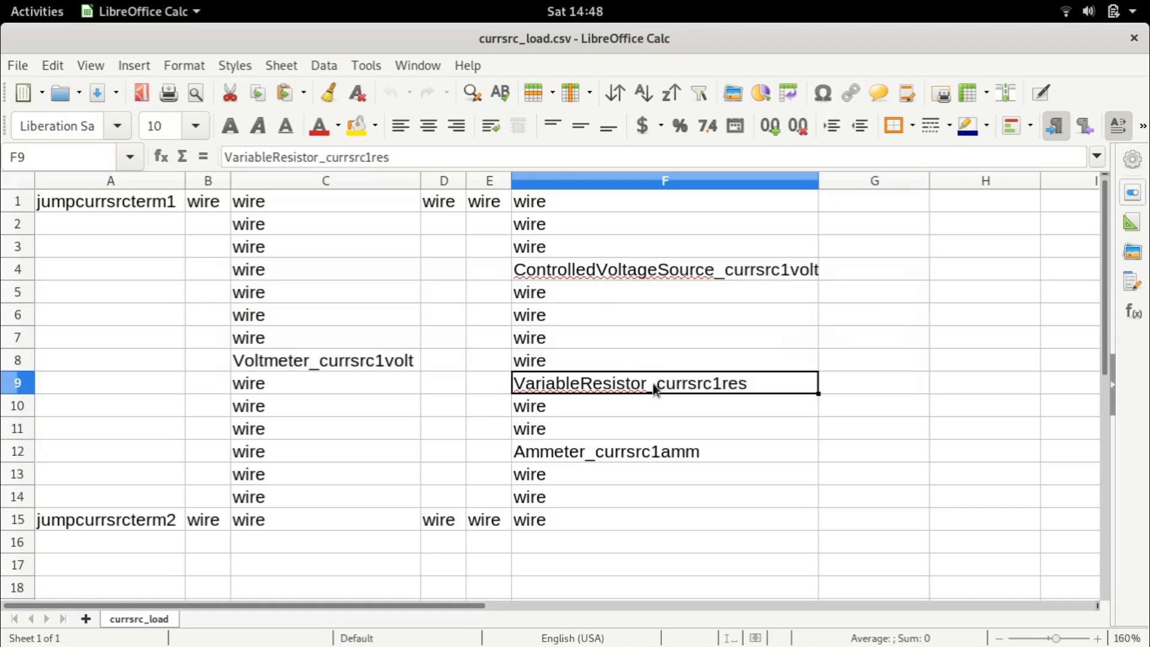
{"action": "key", "text": "alt+Tab"}
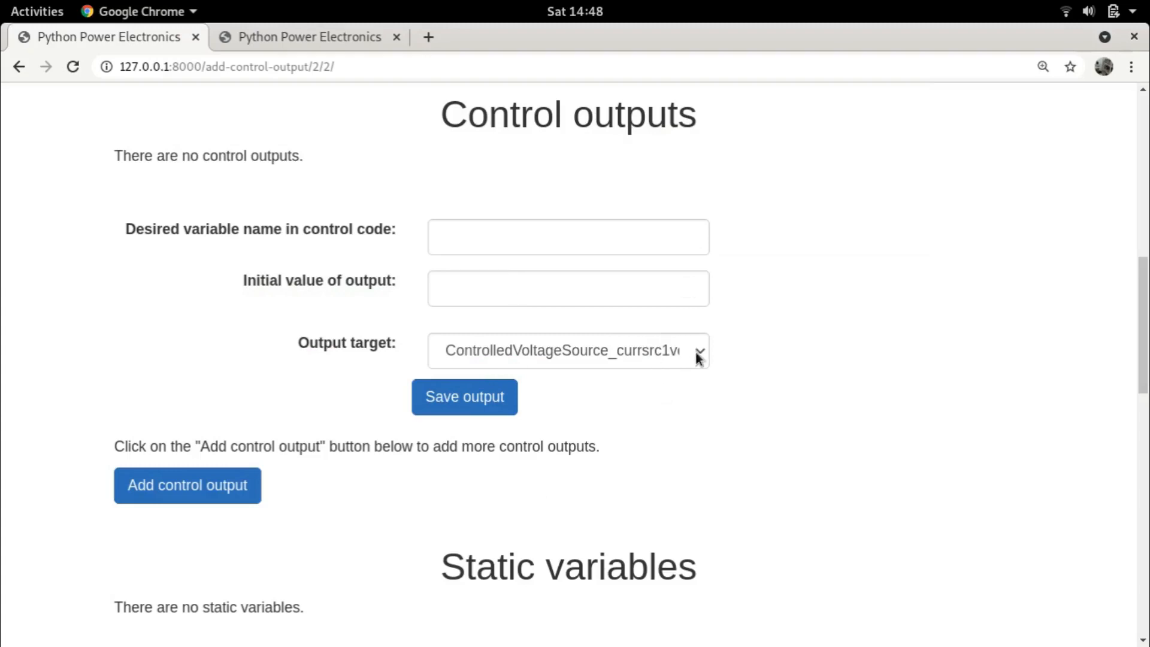
- Save a control output named volt_output with initial value 0, targeting ControlledVoltageSource_currsrc1volt
{"action": "left_click", "coordinate": [700, 352]}
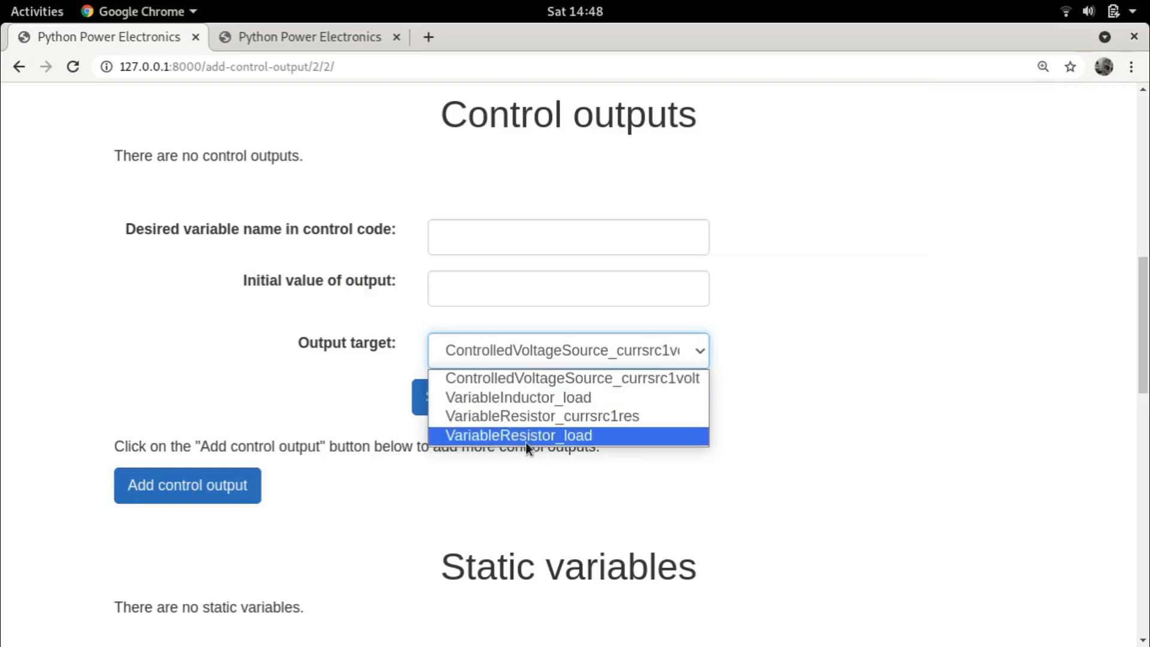
{"action": "left_click", "coordinate": [544, 378]}
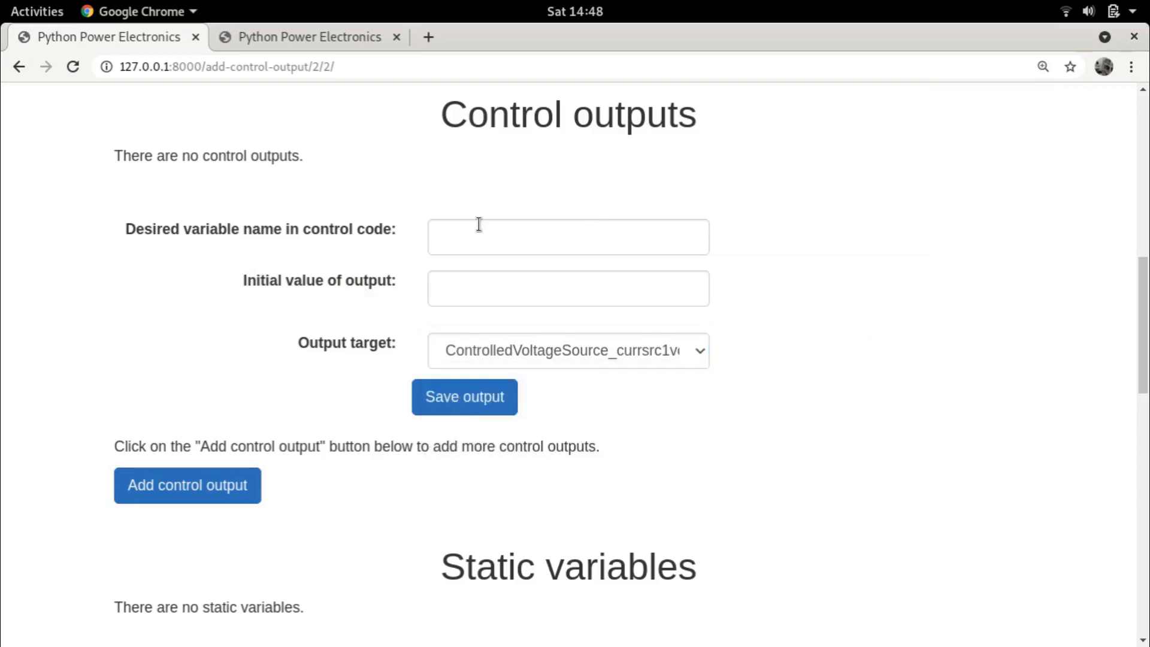
{"action": "left_click", "coordinate": [464, 237]}
{"action": "left_click", "coordinate": [771, 366]}
{"action": "left_click", "coordinate": [570, 245]}
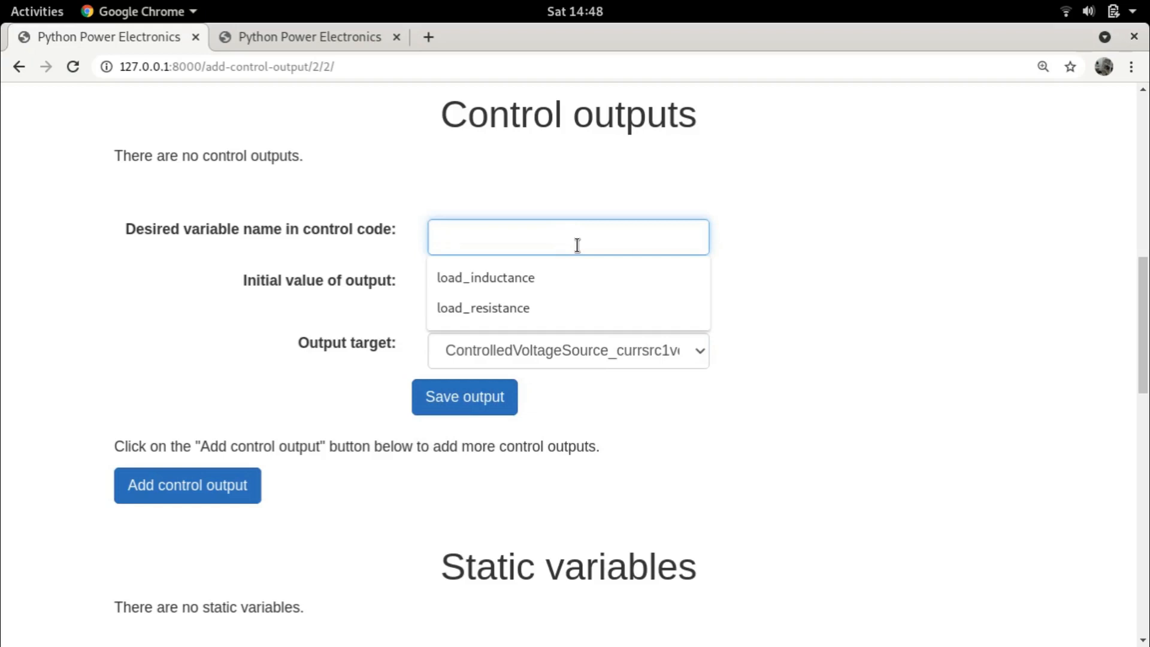
{"action": "type", "text": "volt_oy"}
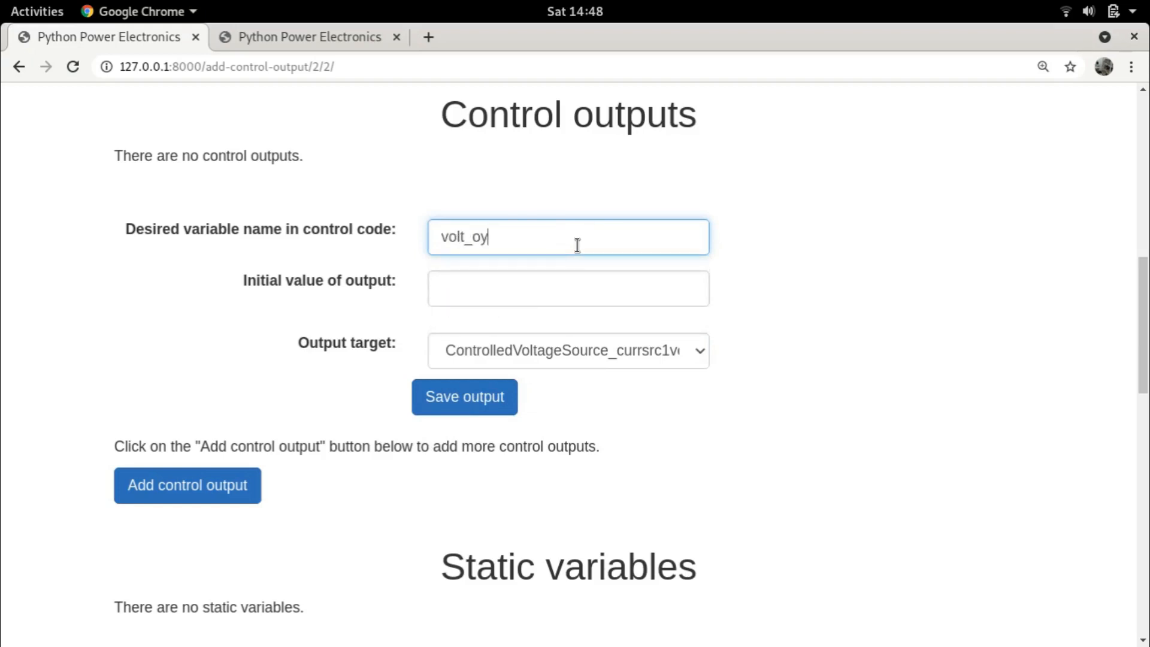
{"action": "key", "text": "BackSpace"}
{"action": "type", "text": "utput"}
{"action": "left_click", "coordinate": [495, 290]}
{"action": "type", "text": "0"}
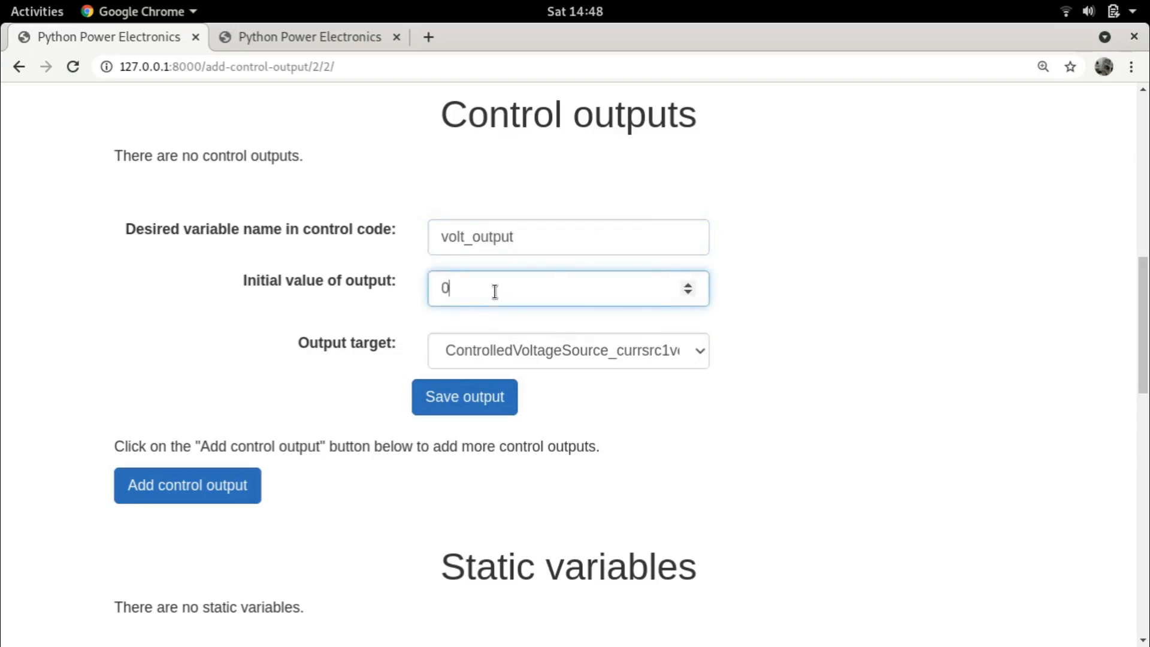
{"action": "left_click", "coordinate": [461, 396]}
- Start another control output targeting VariableResistor_currsrc1res, checking that resistor against the currsrc_load.csv circuit sheet
{"action": "scroll", "coordinate": [535, 391], "scroll_direction": "down", "scroll_amount": 3}
{"action": "scroll", "coordinate": [569, 377], "scroll_direction": "down", "scroll_amount": 8}
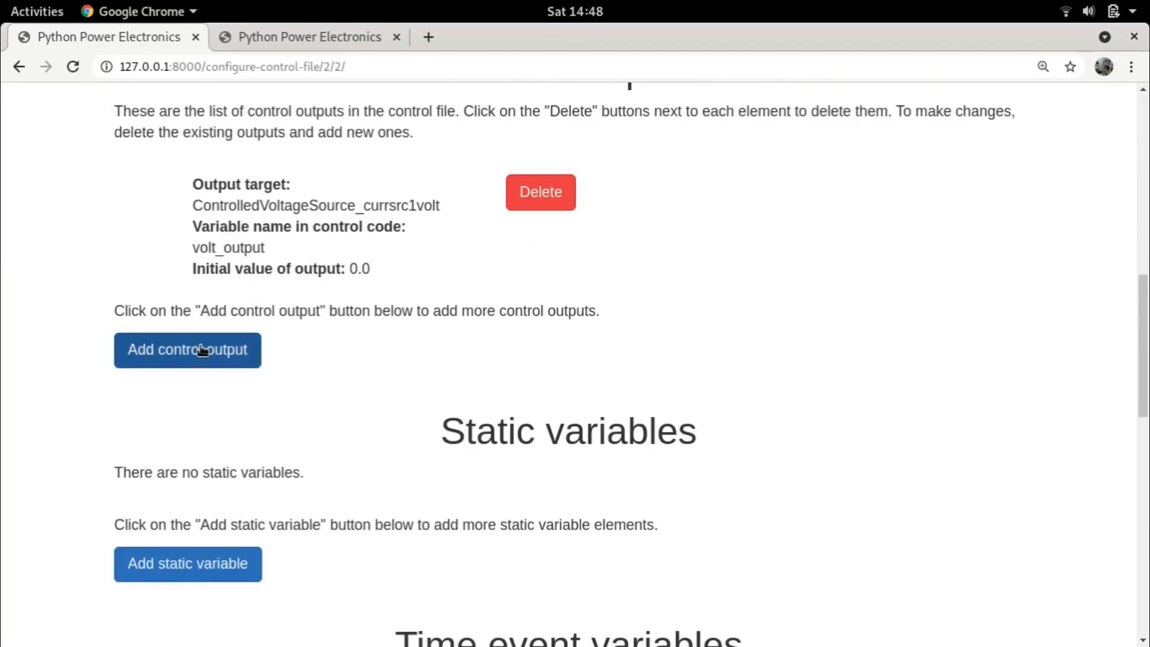
{"action": "left_click", "coordinate": [200, 350]}
{"action": "scroll", "coordinate": [718, 333], "scroll_direction": "down", "scroll_amount": 12}
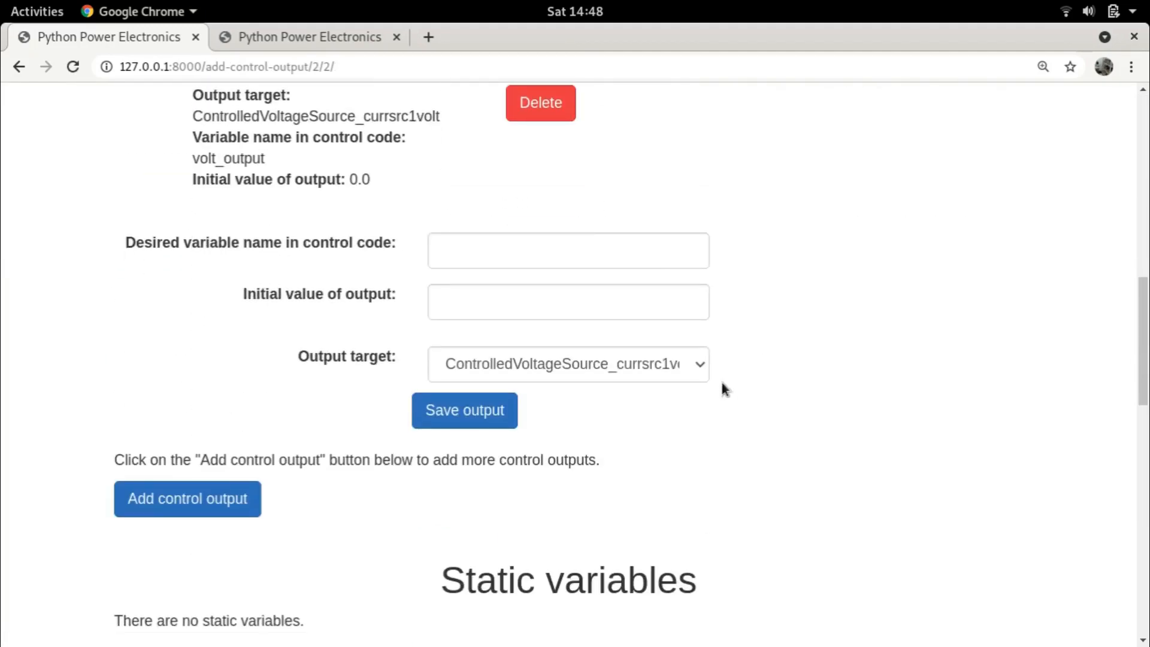
{"action": "left_click", "coordinate": [701, 364]}
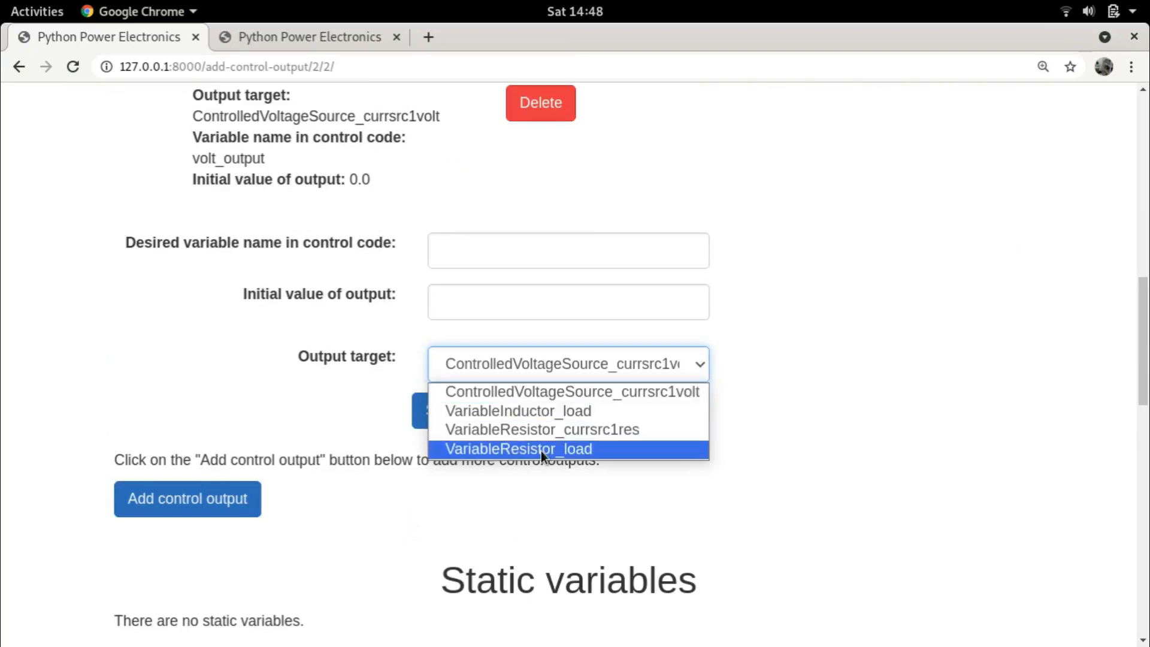
{"action": "left_click", "coordinate": [551, 430]}
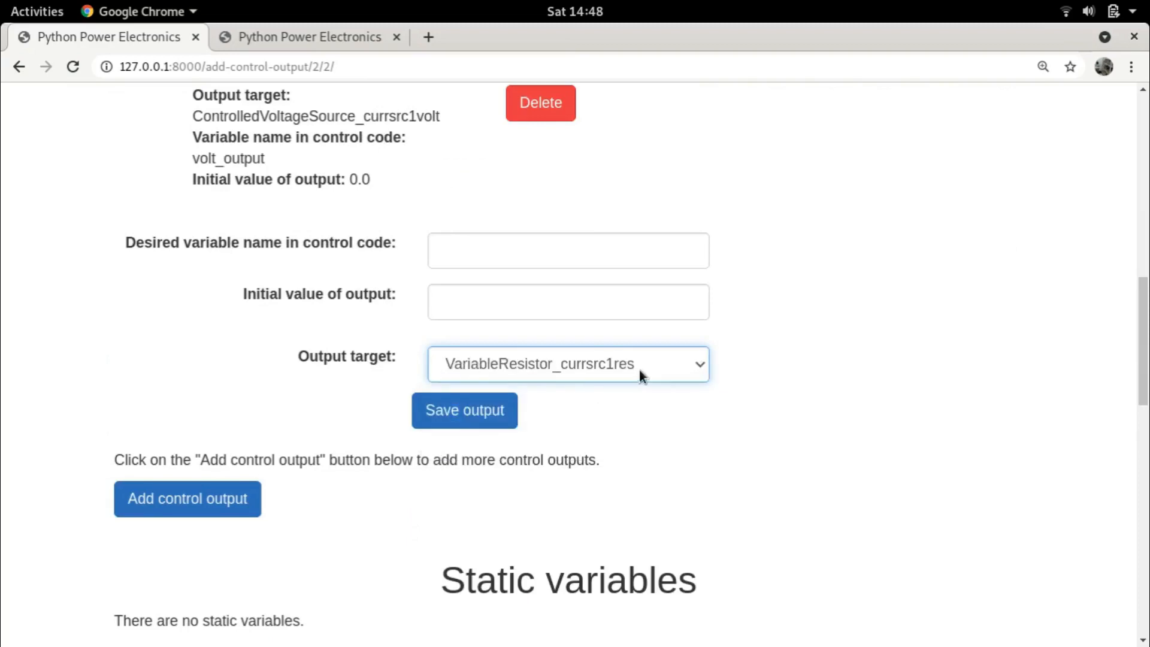
{"action": "left_click", "coordinate": [659, 363]}
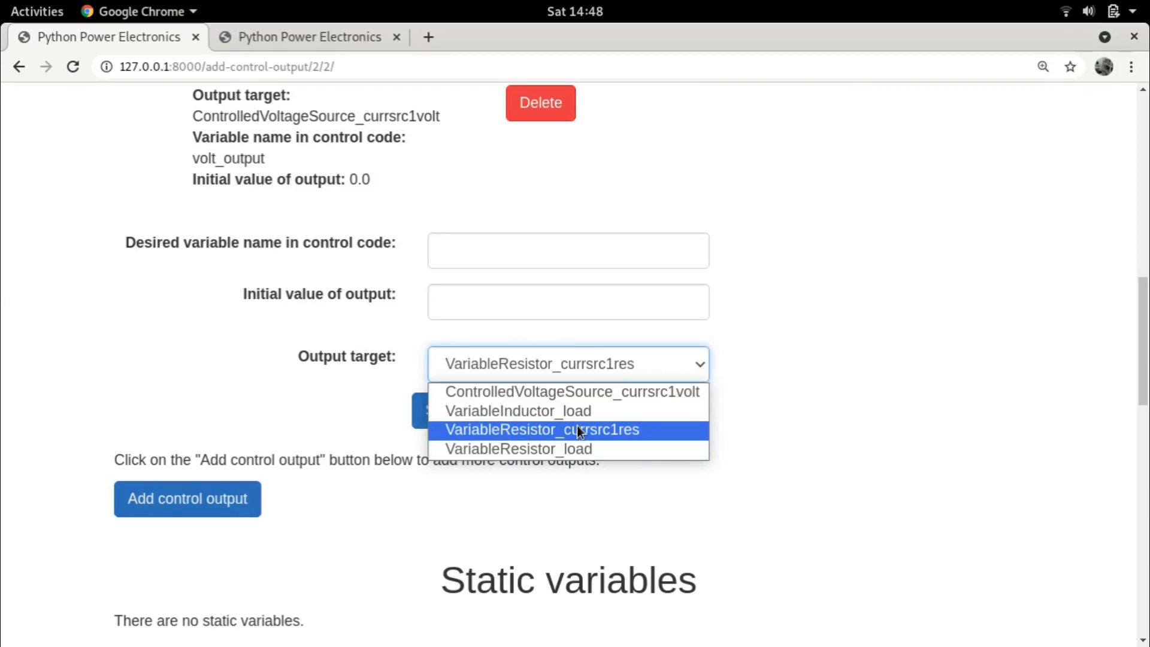
{"action": "key", "text": "alt+Tab"}
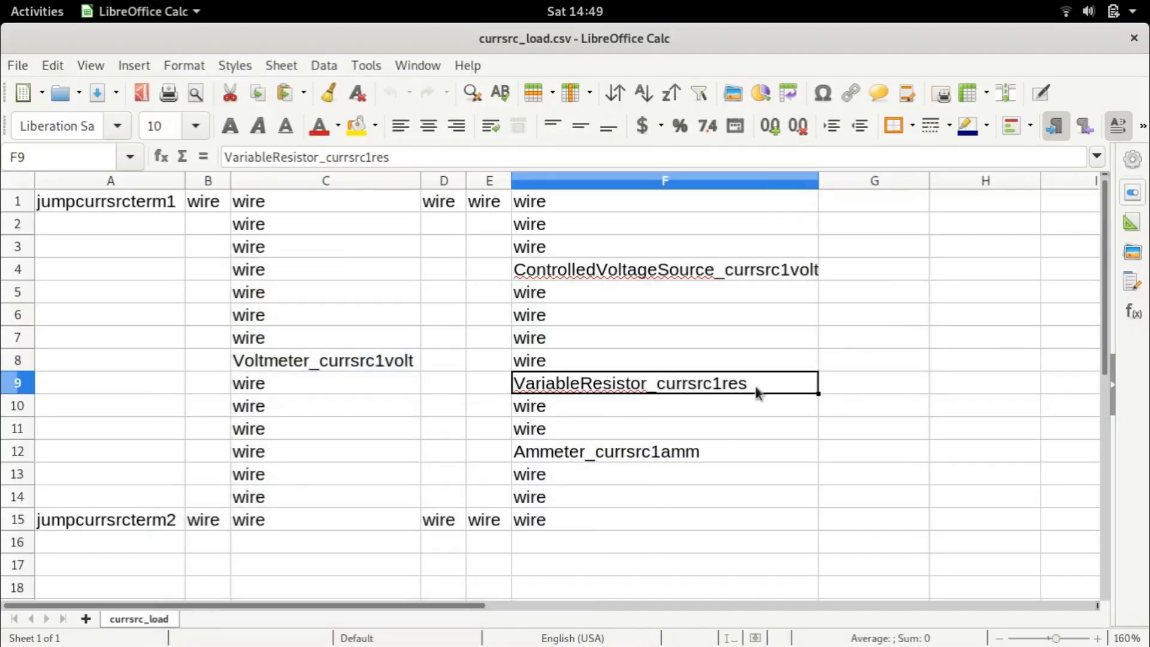
{"action": "key", "text": "alt+Tab"}
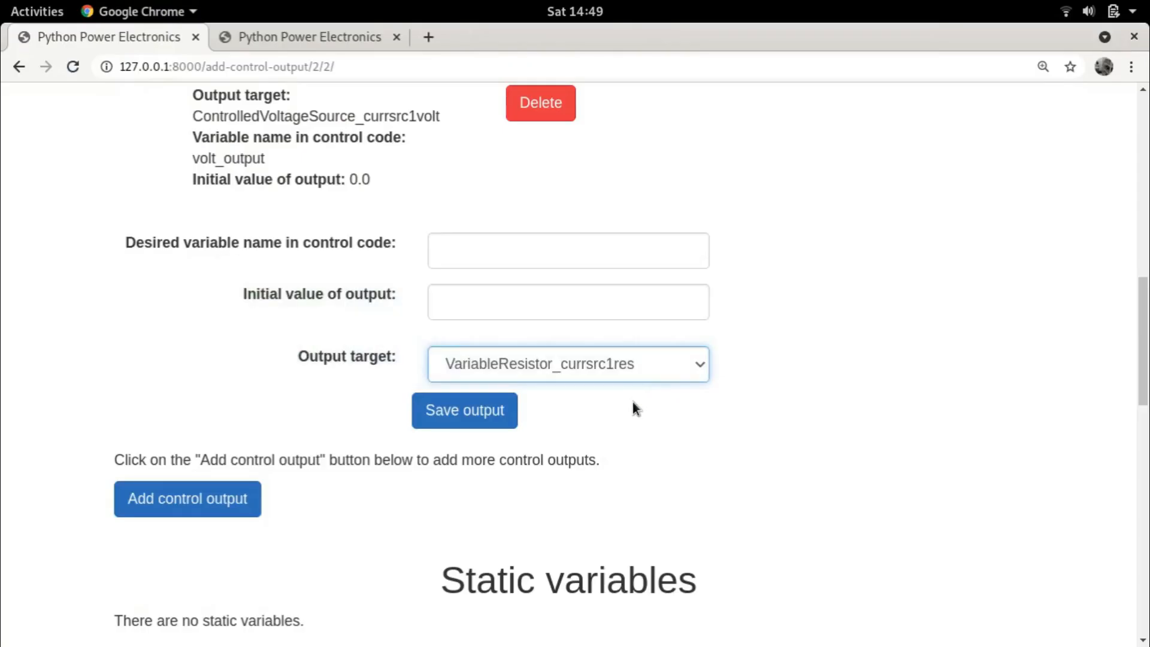
{"action": "left_click", "coordinate": [635, 369]}
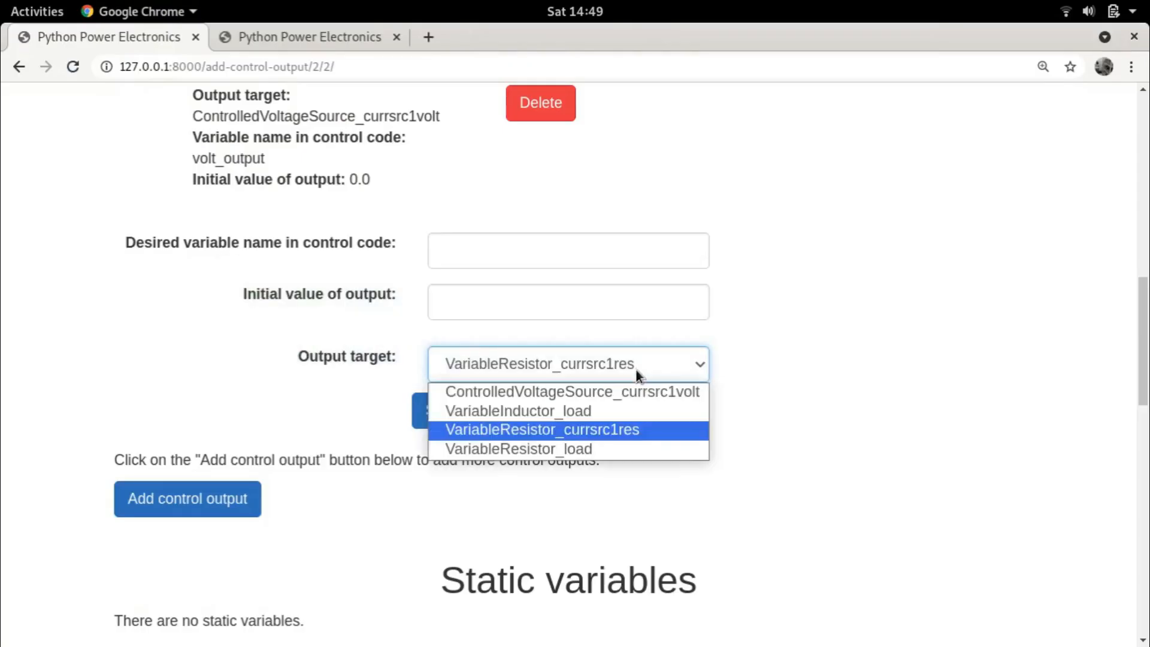
{"action": "left_click", "coordinate": [596, 426]}
- Name the resistor's control output series_resistance, set its initial value to 100.0, and save it
{"action": "left_click", "coordinate": [560, 252]}
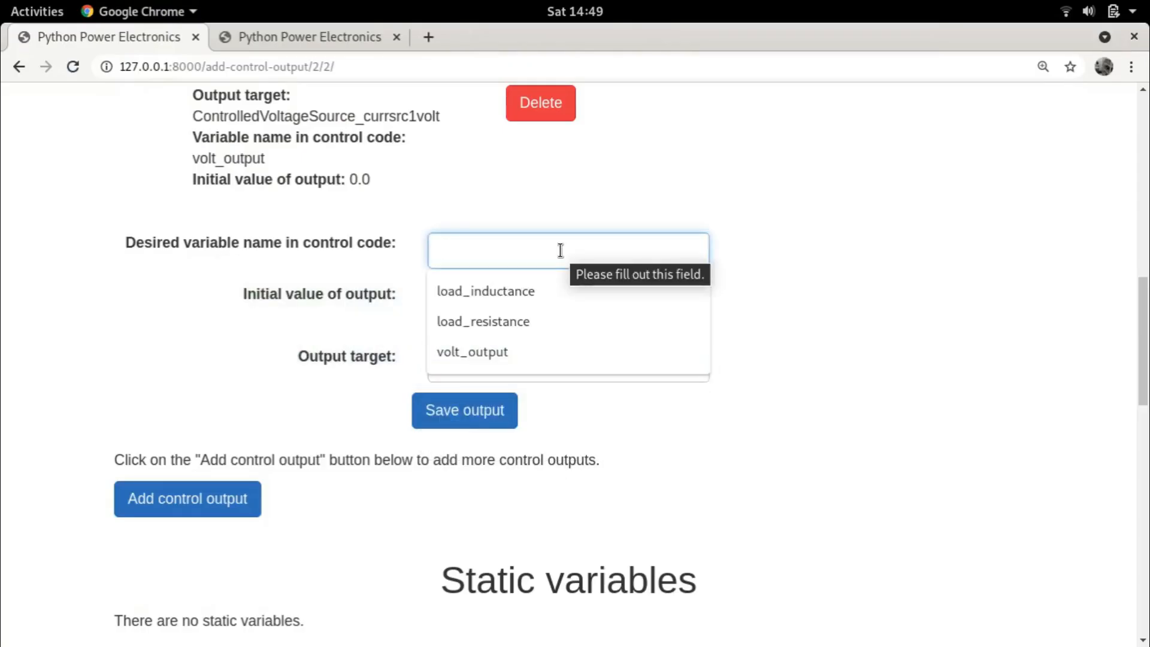
{"action": "type", "text": "ser"}
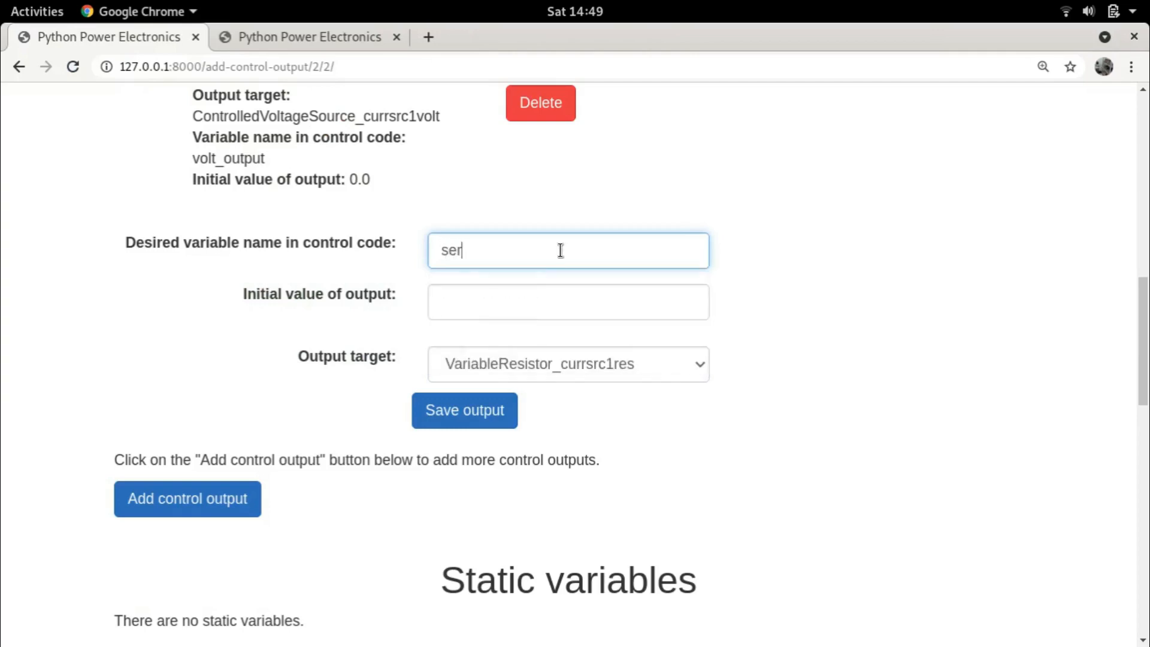
{"action": "type", "text": "ies_resistance"}
{"action": "left_click", "coordinate": [523, 300]}
{"action": "type", "text": "100.0"}
{"action": "left_click", "coordinate": [463, 424]}
- Review the saved control outputs, and return through the control file list to the simulation's main page
{"action": "scroll", "coordinate": [650, 347], "scroll_direction": "down", "scroll_amount": 14}
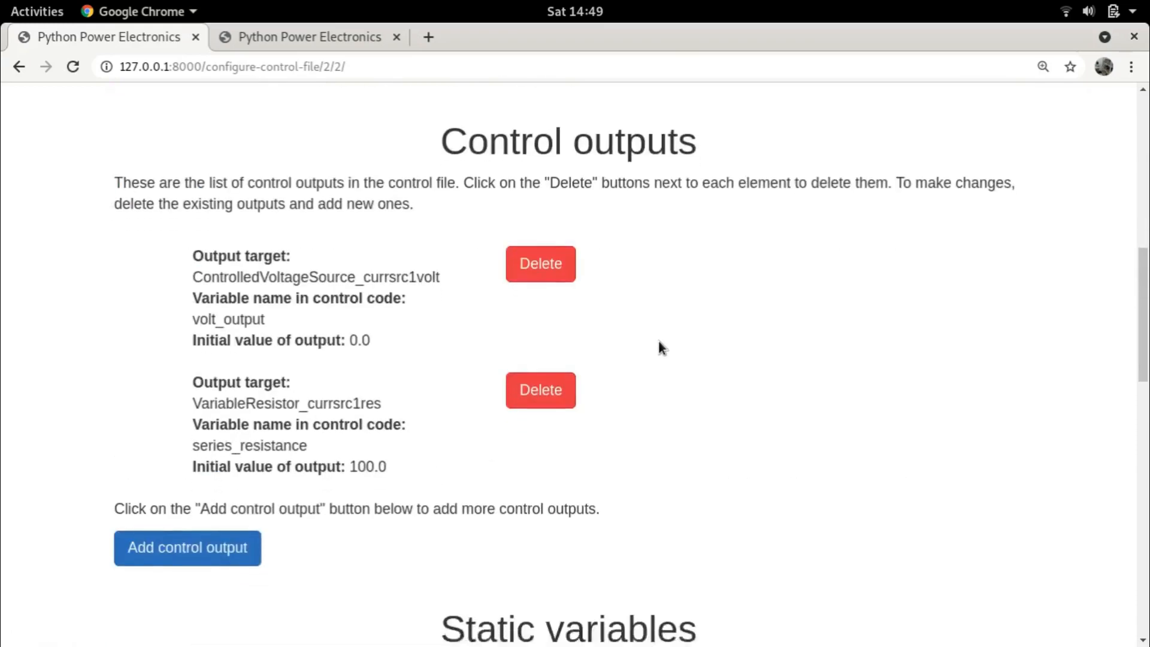
{"action": "scroll", "coordinate": [832, 419], "scroll_direction": "down", "scroll_amount": 3}
{"action": "scroll", "coordinate": [826, 402], "scroll_direction": "up", "scroll_amount": 5}
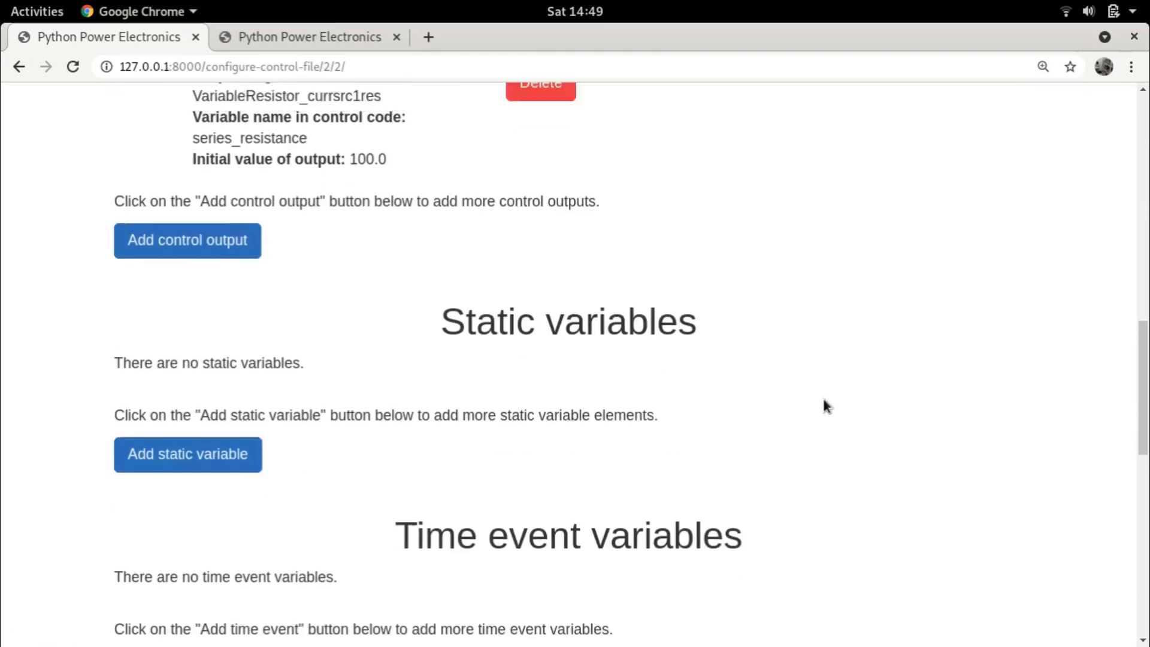
{"action": "scroll", "coordinate": [825, 406], "scroll_direction": "down", "scroll_amount": 1}
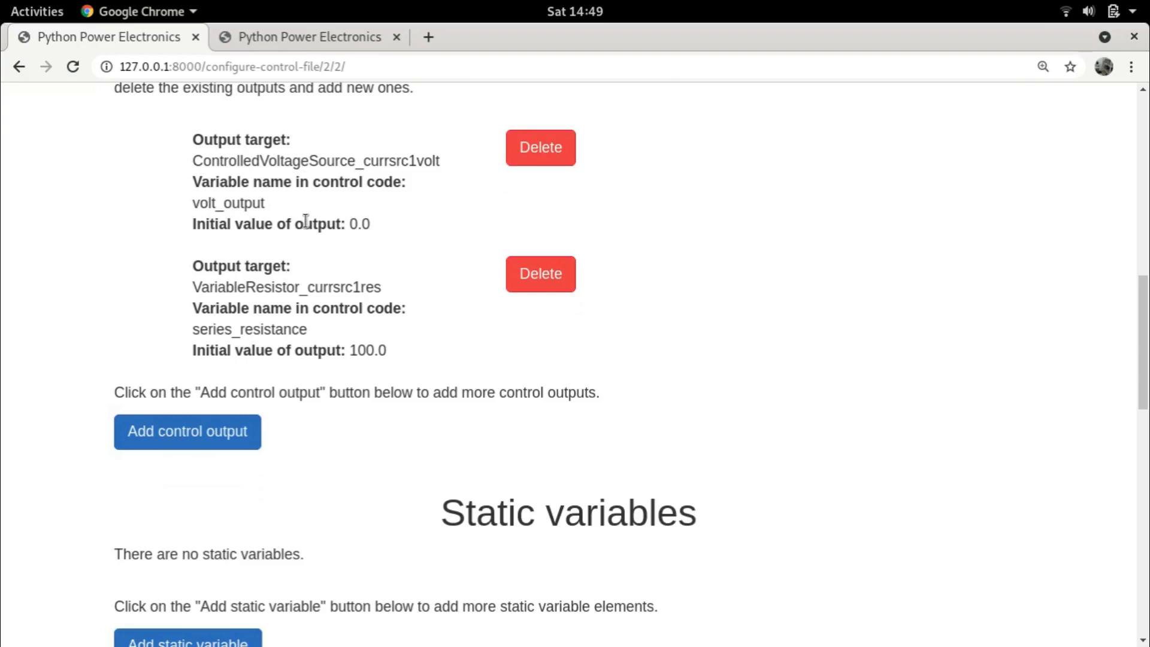
{"action": "scroll", "coordinate": [475, 303], "scroll_direction": "down", "scroll_amount": 20}
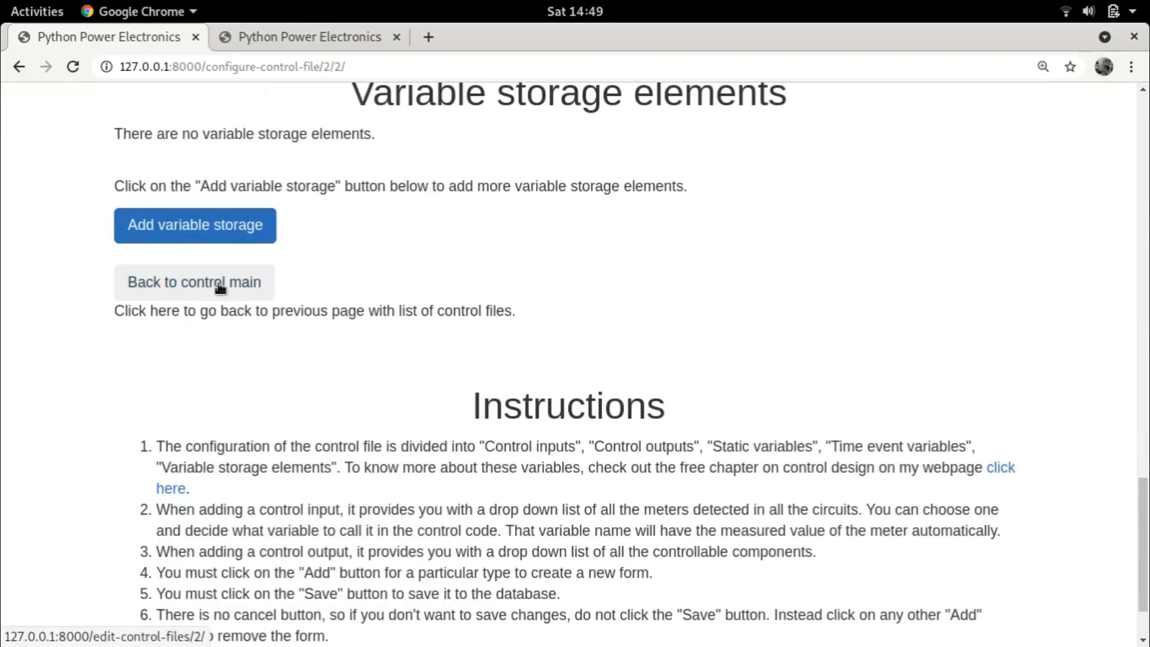
{"action": "left_click", "coordinate": [269, 293]}
{"action": "scroll", "coordinate": [333, 370], "scroll_direction": "down", "scroll_amount": 10}
{"action": "left_click", "coordinate": [248, 317]}
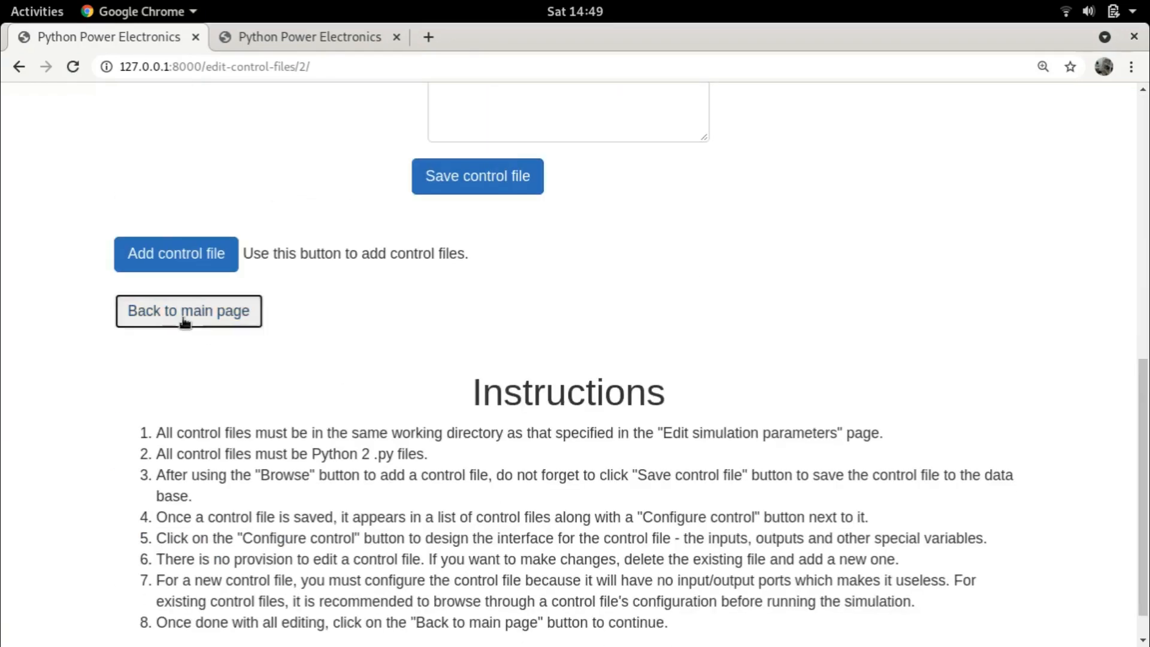
- Open the simulation's output page and look over its run and plot options
{"action": "scroll", "coordinate": [285, 330], "scroll_direction": "down", "scroll_amount": 2}
{"action": "left_click", "coordinate": [259, 598]}
{"action": "scroll", "coordinate": [692, 363], "scroll_direction": "down", "scroll_amount": 5}
{"action": "scroll", "coordinate": [693, 351], "scroll_direction": "up", "scroll_amount": 3}
- Switch to Atom, save the emptied load_variation.py, and switch back to Chrome
{"action": "key", "text": "alt+Tab"}
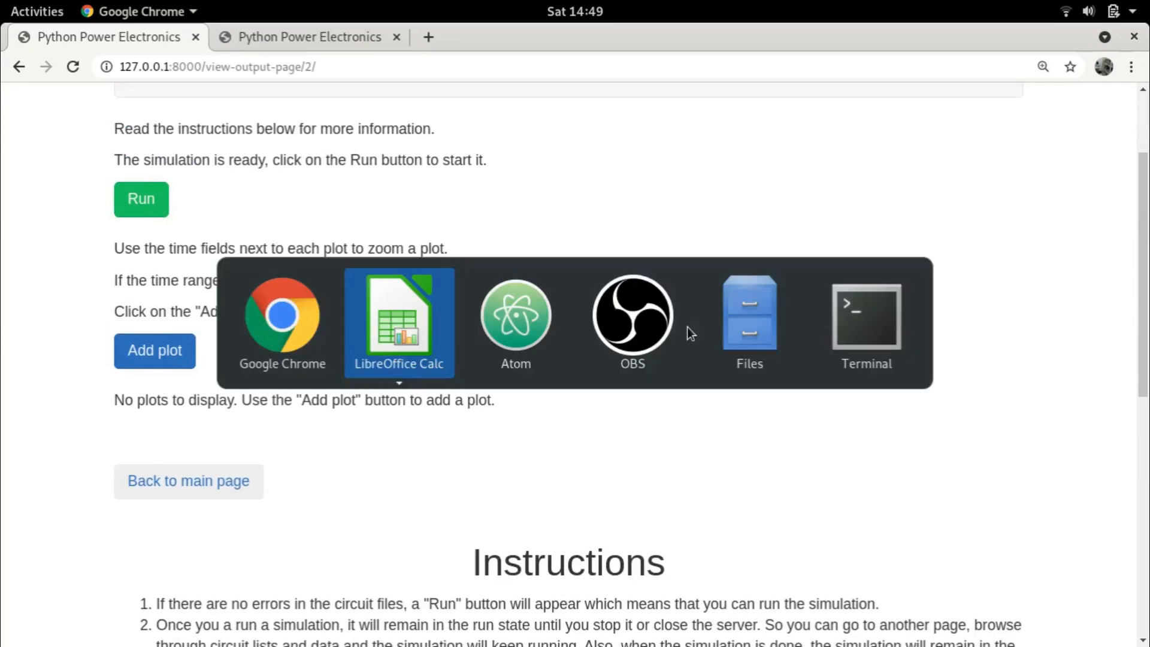
{"action": "key", "text": "alt+Tab"}
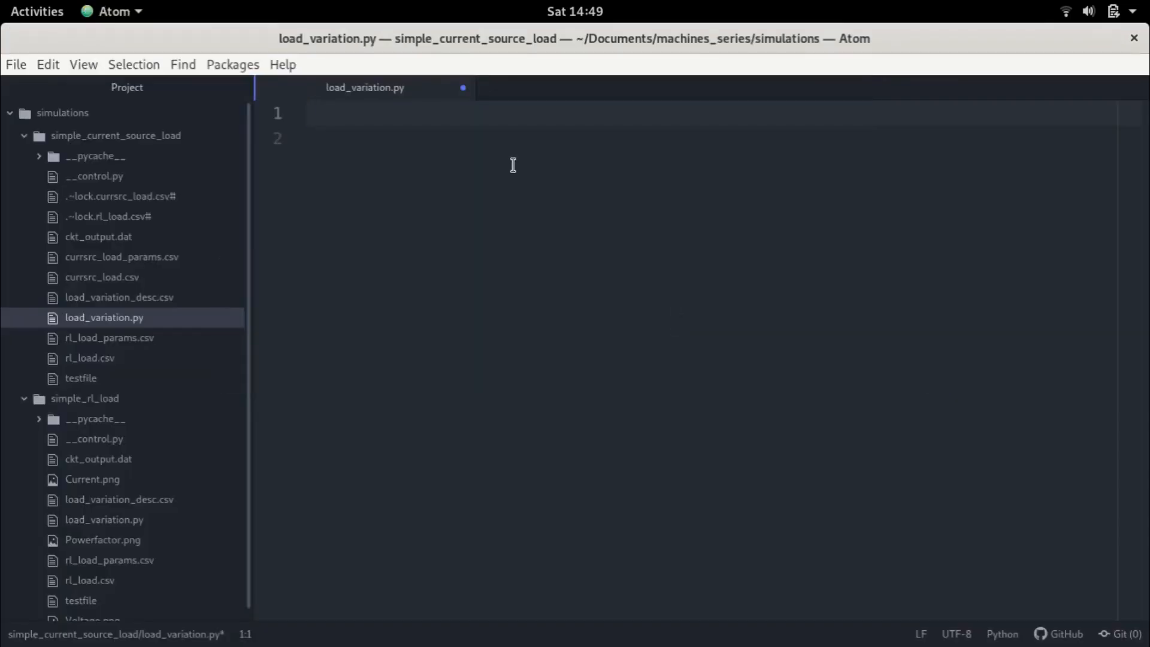
{"action": "key", "text": "ctrl+s"}
{"action": "key", "text": "BackSpace"}
{"action": "key", "text": "alt+Tab"}
- Go back through the main page to load_variation.py's control configuration and review its saved control outputs
{"action": "scroll", "coordinate": [540, 367], "scroll_direction": "down", "scroll_amount": 4}
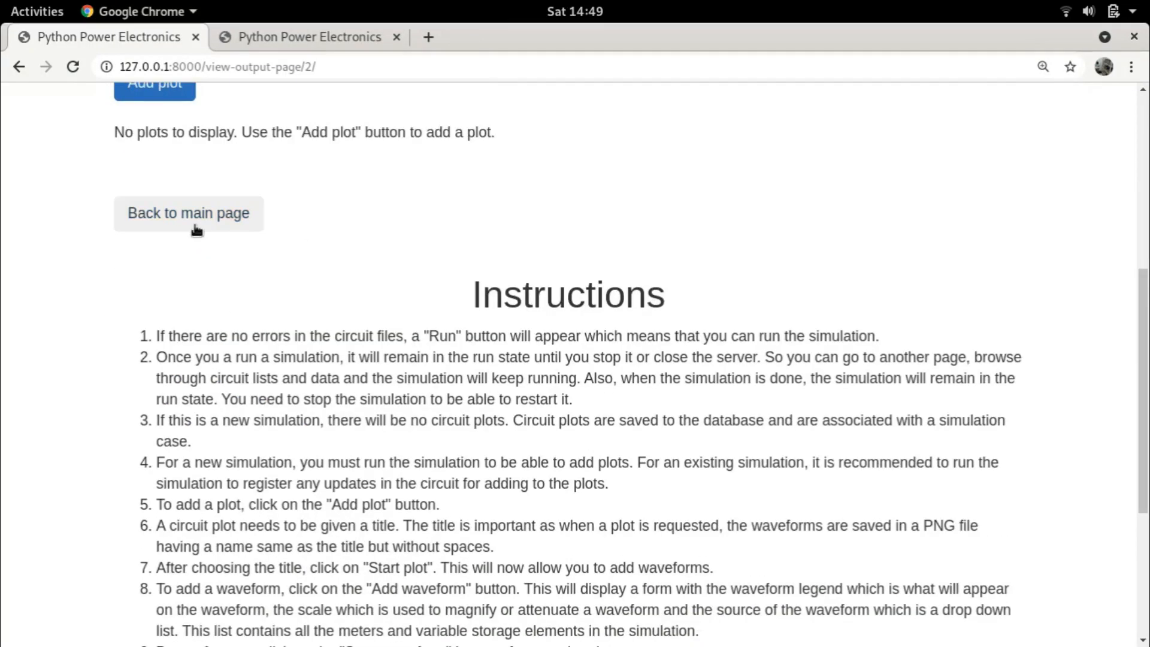
{"action": "left_click", "coordinate": [198, 216]}
{"action": "scroll", "coordinate": [269, 539], "scroll_direction": "down", "scroll_amount": 3}
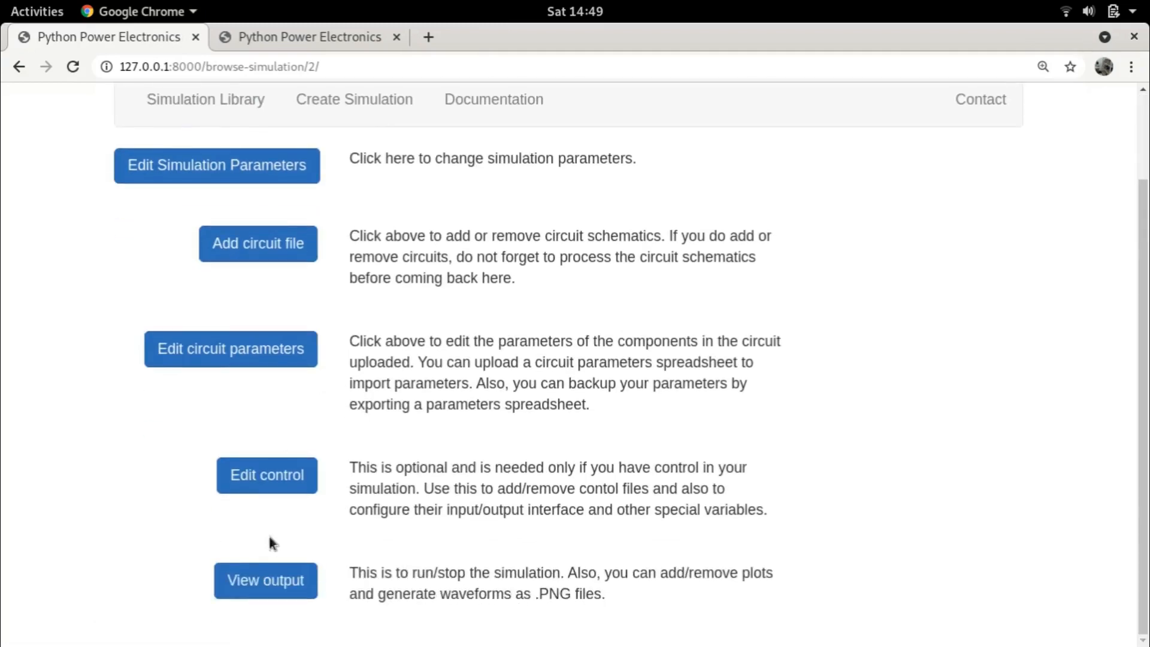
{"action": "left_click", "coordinate": [270, 470]}
{"action": "left_click", "coordinate": [258, 387]}
{"action": "scroll", "coordinate": [494, 371], "scroll_direction": "down", "scroll_amount": 15}
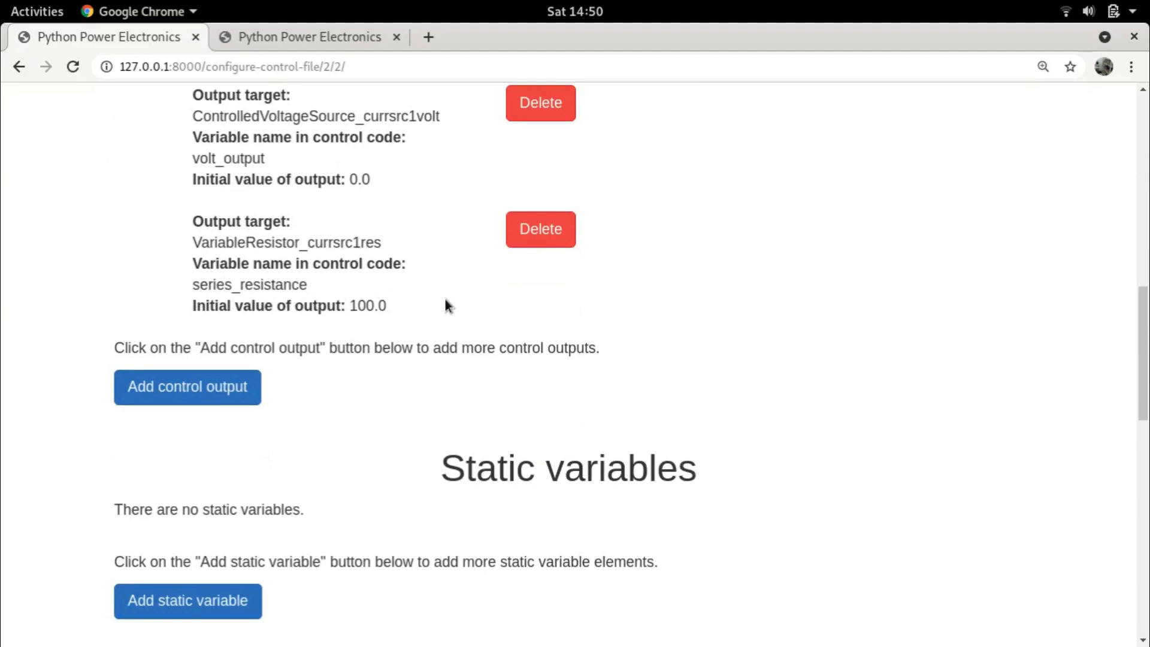
- Check the controlled source and variable resistor in the currsrc_load.csv sheet, and return to the control configuration in Chrome
{"action": "key", "text": "alt+Tab"}
{"action": "key", "text": "alt+Tab"}
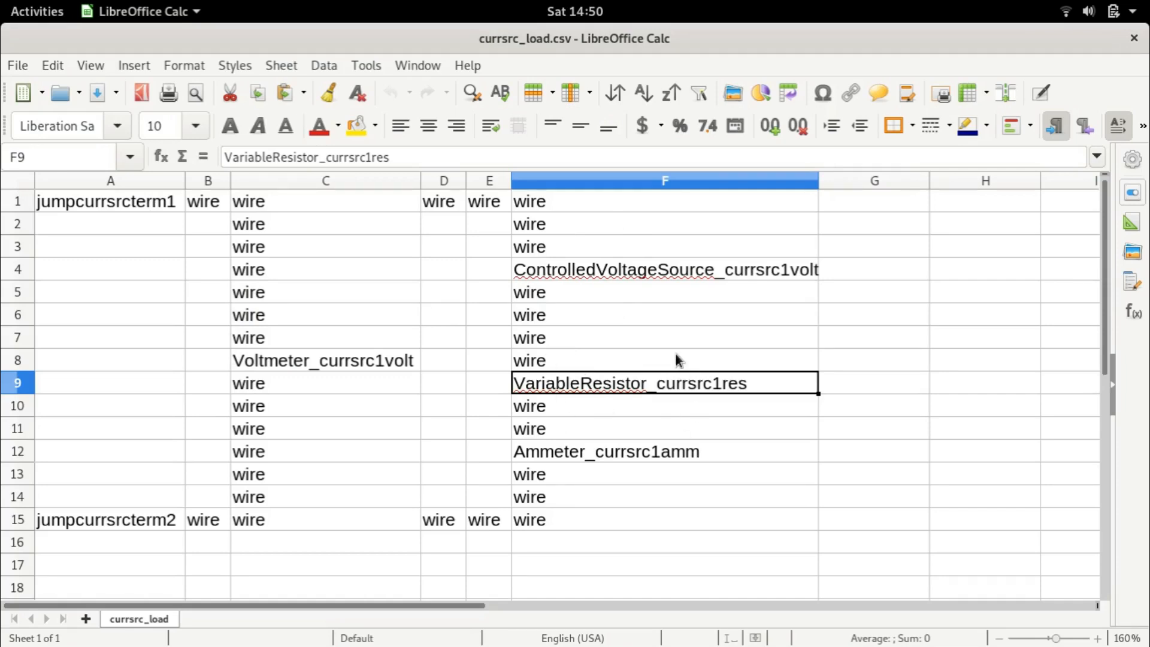
{"action": "key", "text": "alt+Tab"}
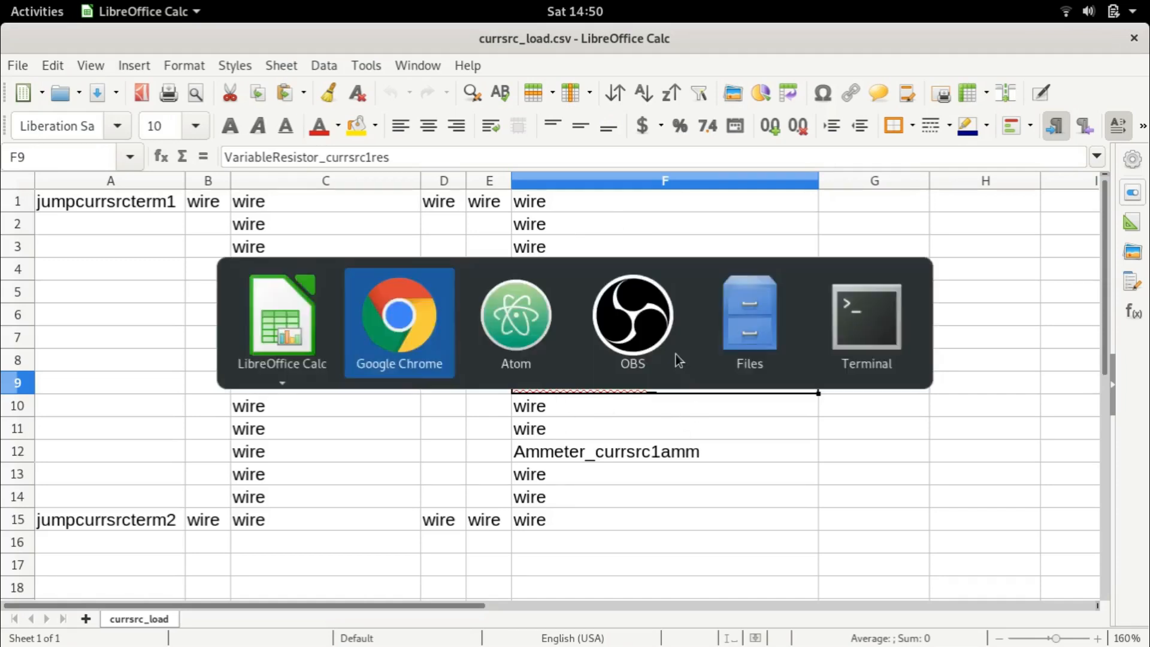
{"action": "scroll", "coordinate": [676, 347], "scroll_direction": "down", "scroll_amount": 10}
{"action": "scroll", "coordinate": [183, 497], "scroll_direction": "down", "scroll_amount": 5}
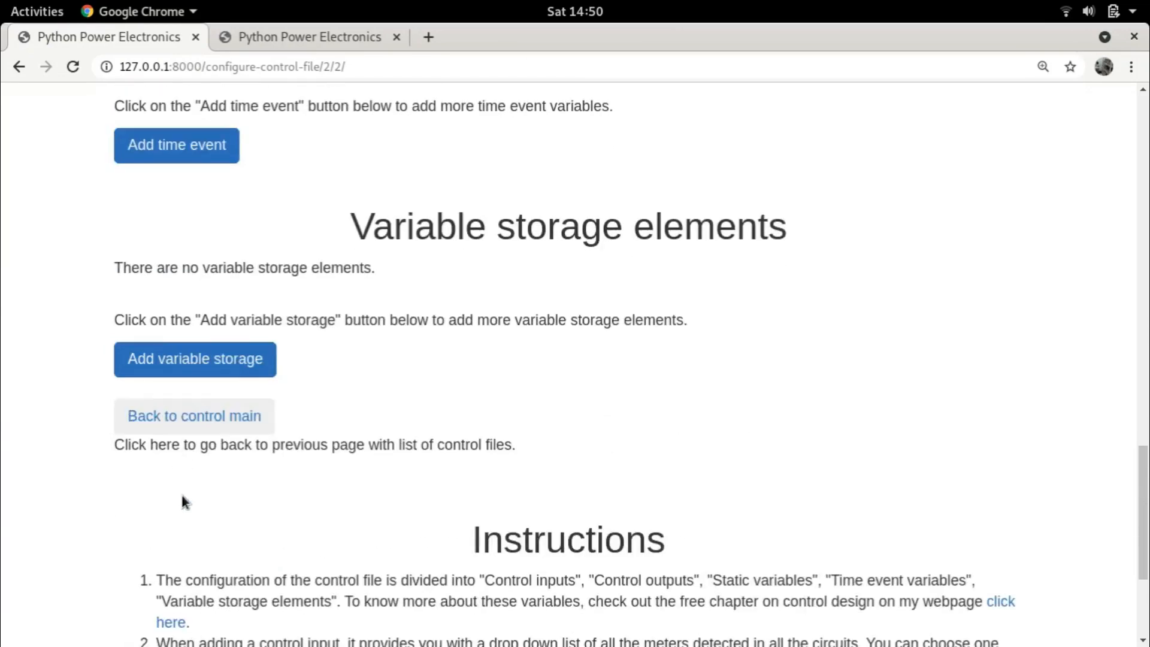
- Return through the control file list and main page to the output page, and run the simulation
{"action": "left_click", "coordinate": [168, 416]}
{"action": "scroll", "coordinate": [321, 460], "scroll_direction": "down", "scroll_amount": 5}
{"action": "scroll", "coordinate": [324, 470], "scroll_direction": "down", "scroll_amount": 5}
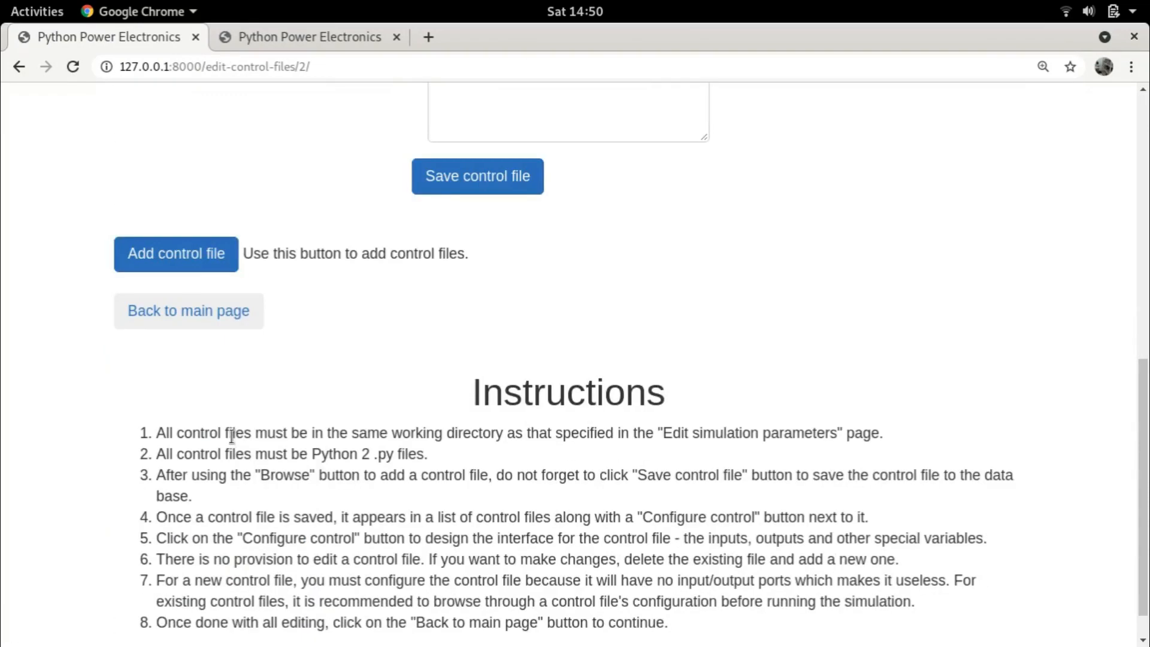
{"action": "left_click", "coordinate": [186, 311]}
{"action": "scroll", "coordinate": [293, 641], "scroll_direction": "down", "scroll_amount": 2}
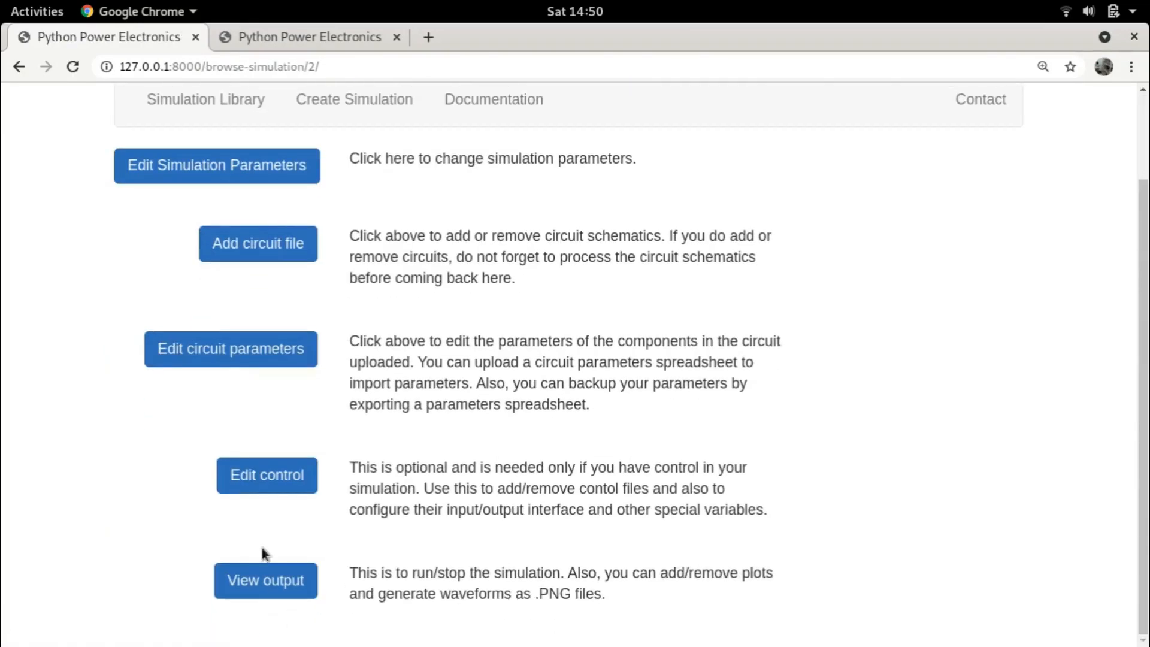
{"action": "left_click", "coordinate": [255, 578]}
{"action": "scroll", "coordinate": [211, 240], "scroll_direction": "down", "scroll_amount": 4}
{"action": "left_click", "coordinate": [153, 113]}
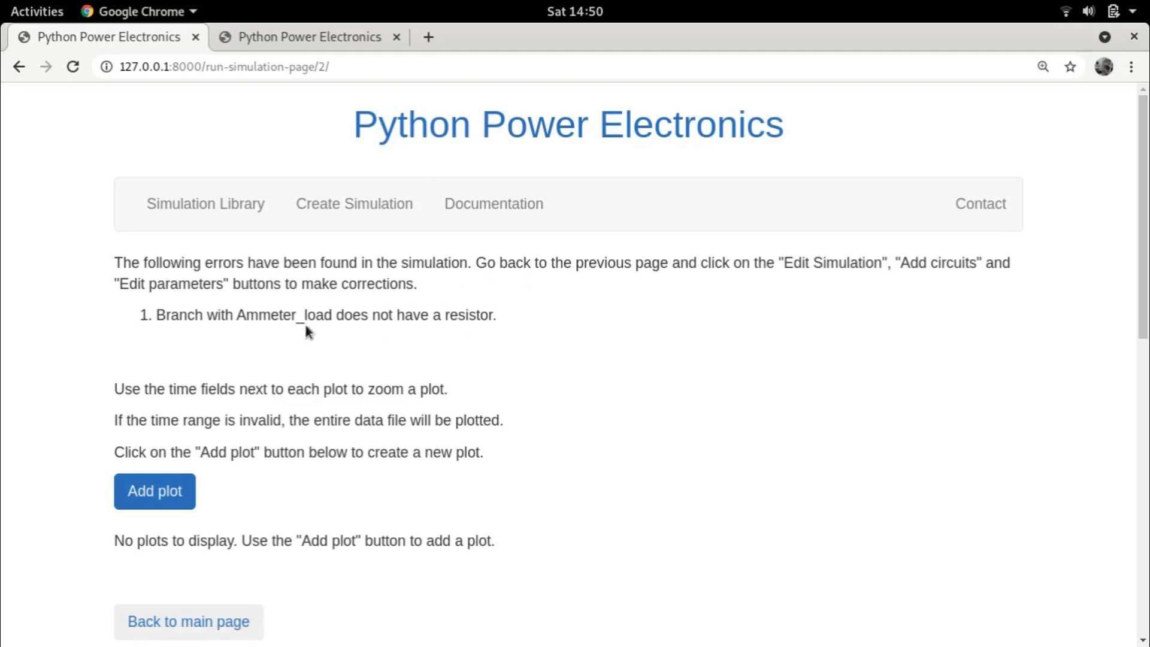
- Read the simulation error and examine the Ammeter_load branch in the rl_load.csv sheet in LibreOffice Calc
{"action": "left_click_drag", "start_coordinate": [157, 315], "coordinate": [494, 315]}
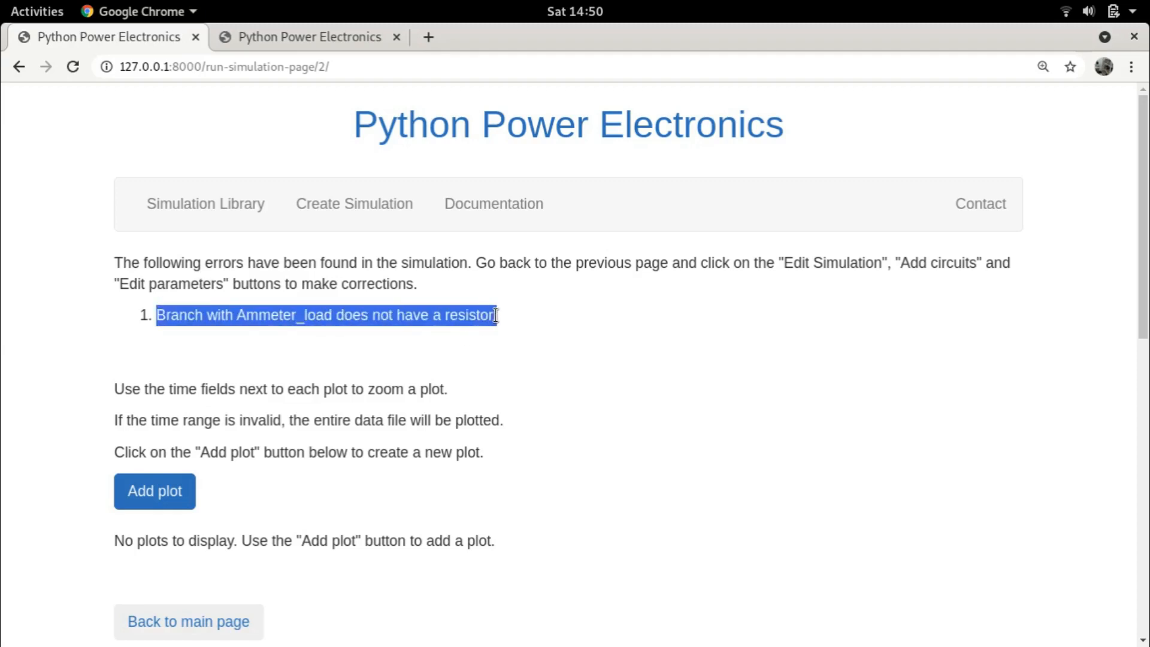
{"action": "key", "text": "alt+Tab"}
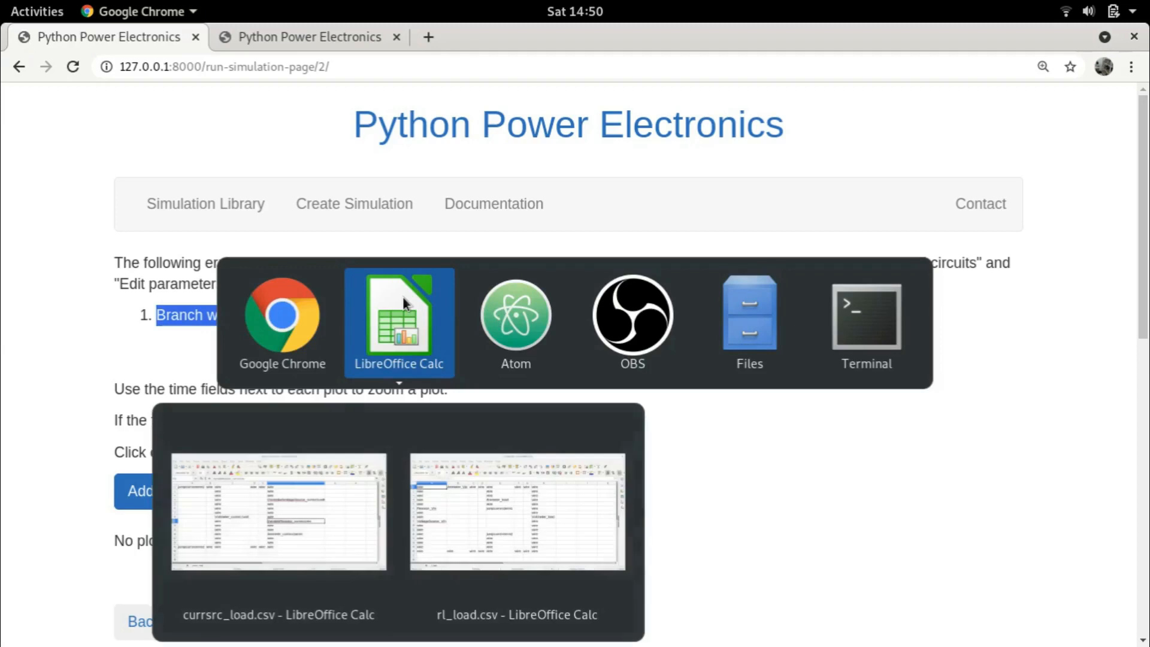
{"action": "left_click", "coordinate": [508, 520]}
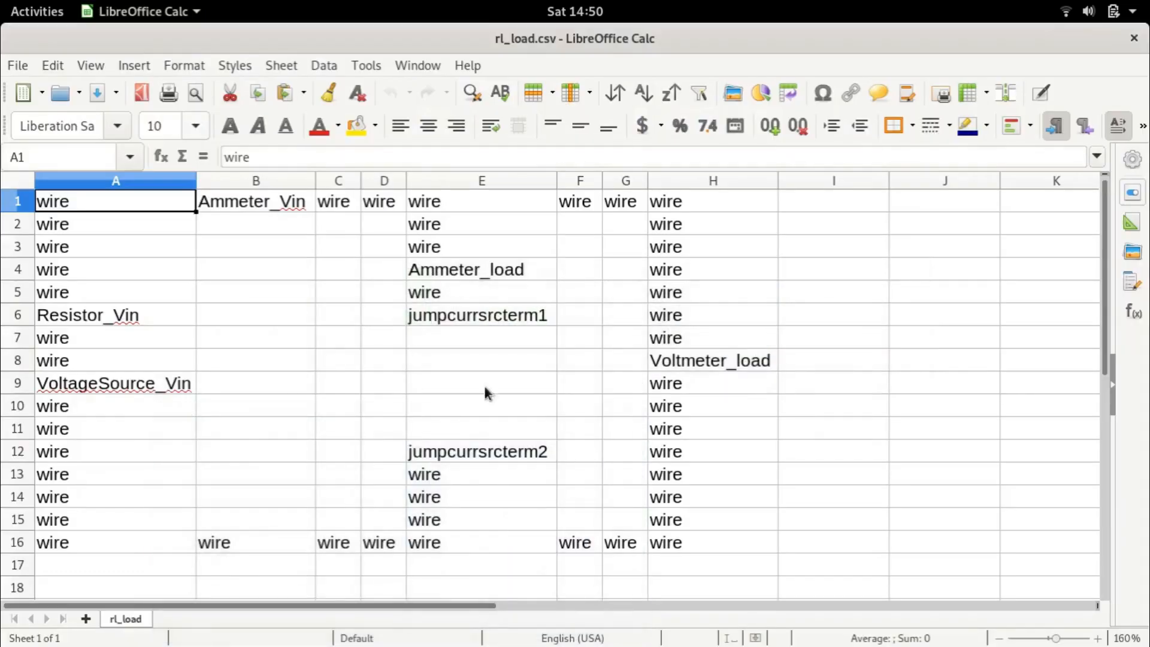
{"action": "left_click", "coordinate": [450, 207]}
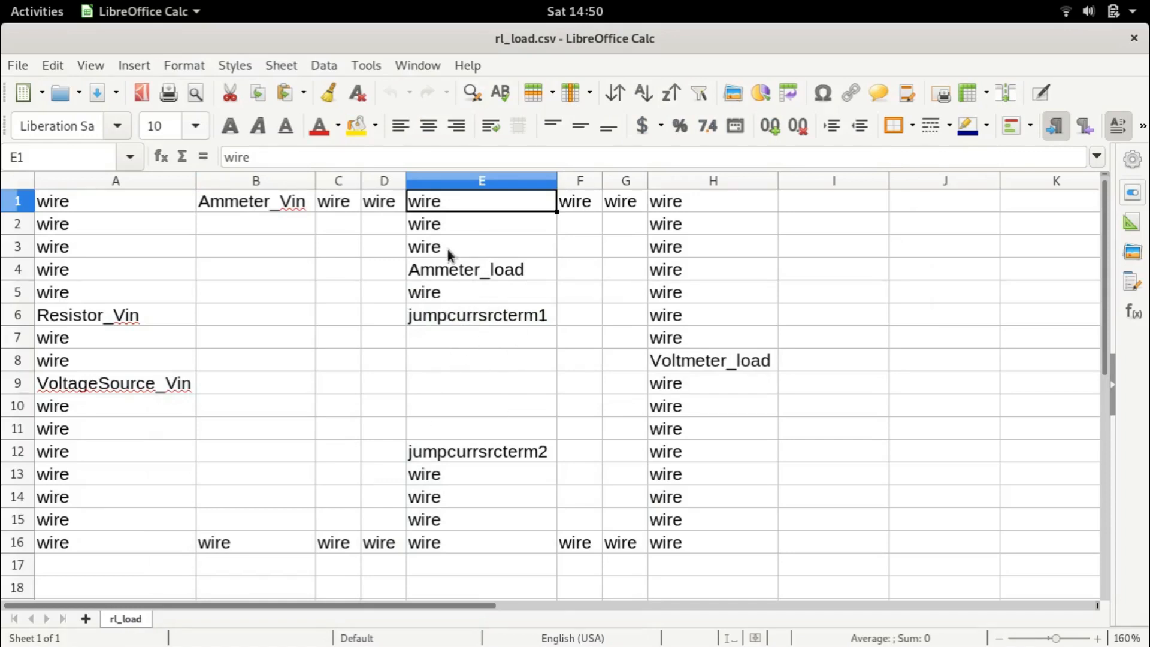
- Examine how the branch from jumpcurrsrcterm1 splits in the currsrc_load.csv sheet
{"action": "key", "text": "alt+Tab"}
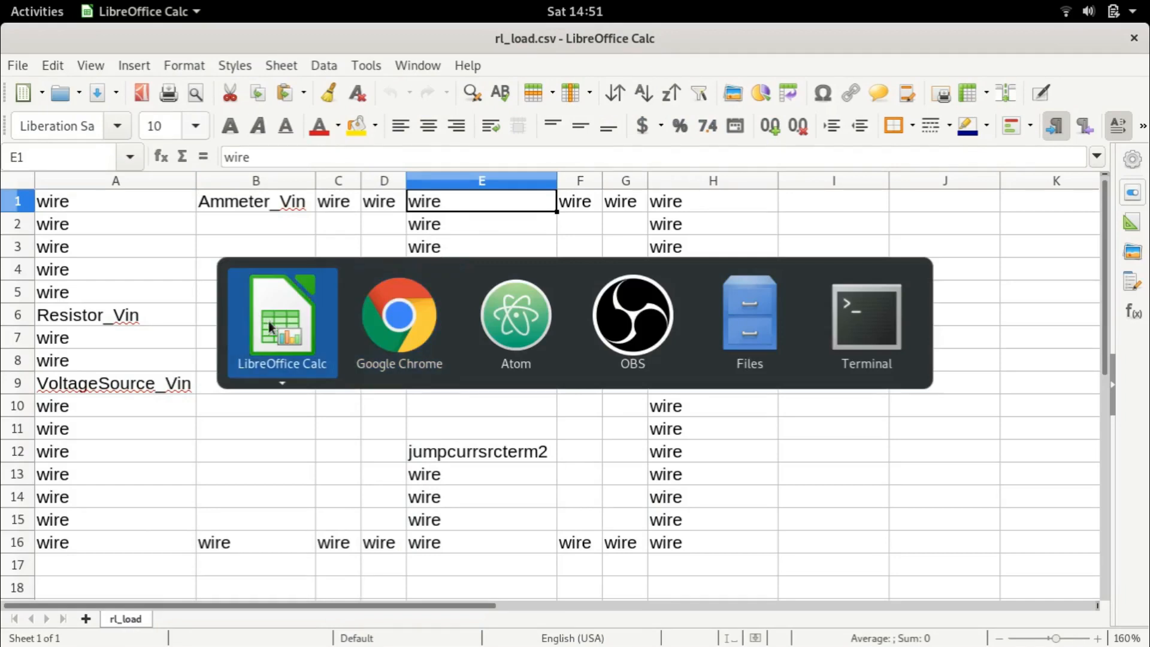
{"action": "mouse_move", "coordinate": [269, 321]}
{"action": "left_click", "coordinate": [419, 542]}
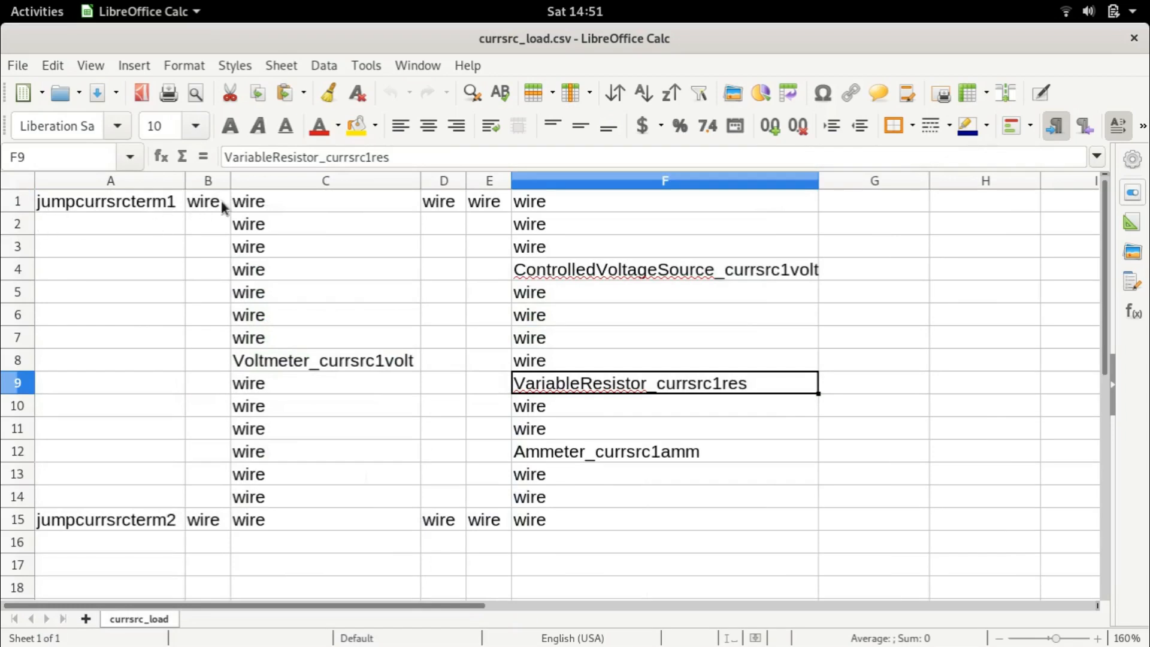
{"action": "left_click", "coordinate": [254, 203]}
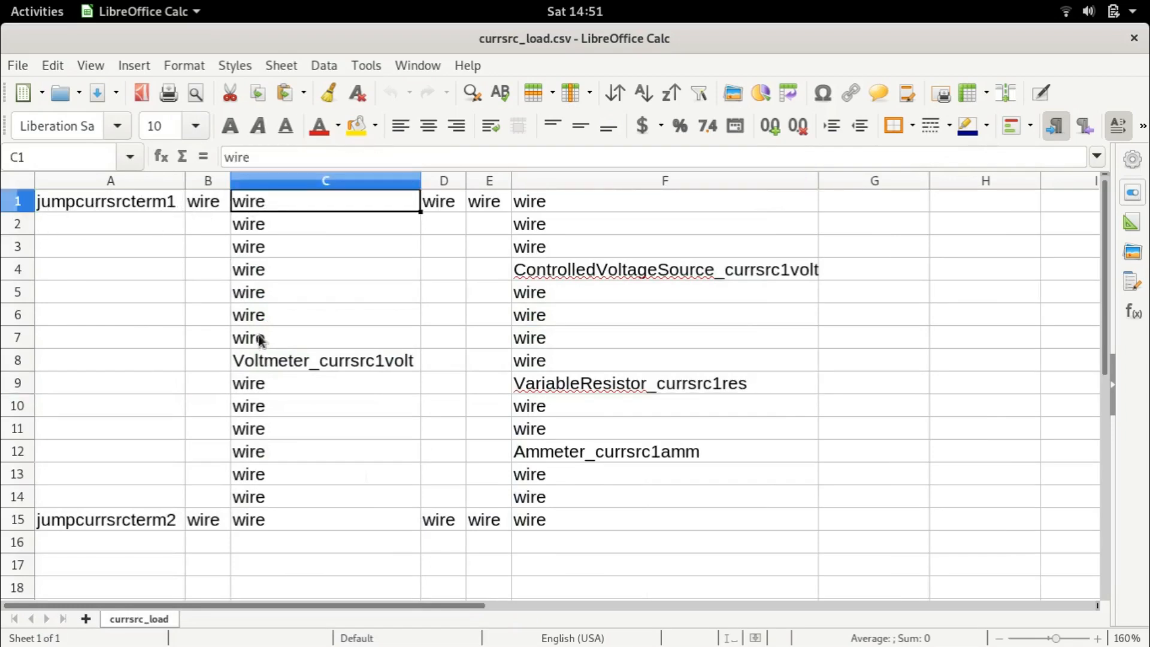
- Move jumpcurrsrcterm1 from cell E6 to E8 in the rl_load.csv sheet
{"action": "key", "text": "alt+Tab"}
{"action": "mouse_move", "coordinate": [273, 339]}
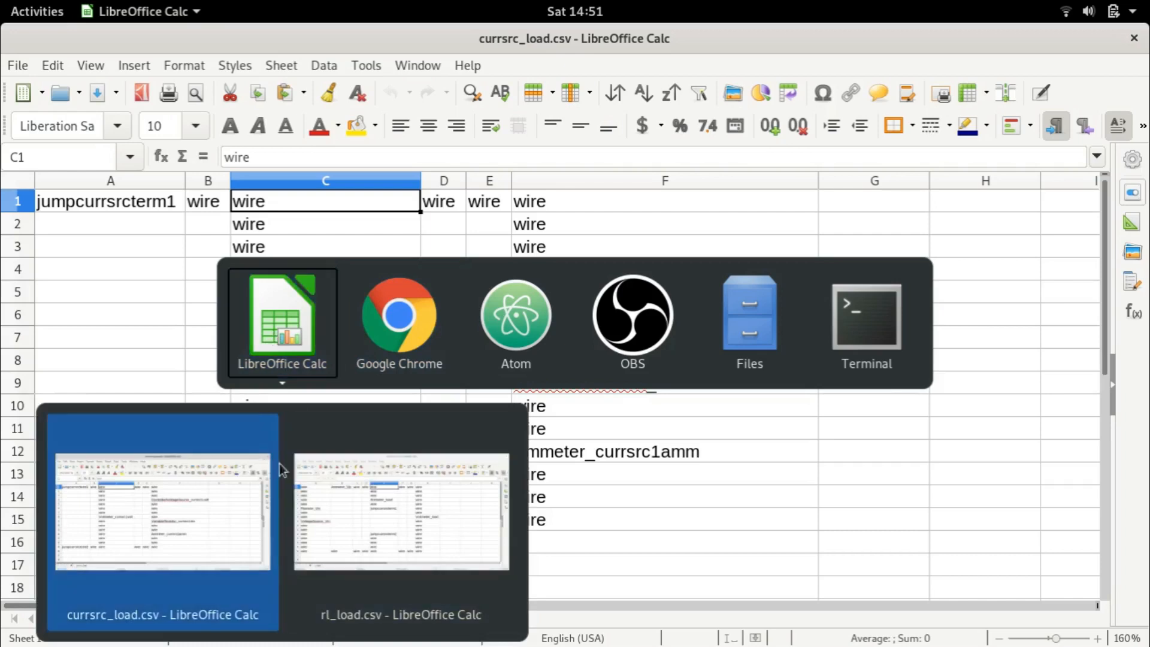
{"action": "left_click", "coordinate": [359, 480]}
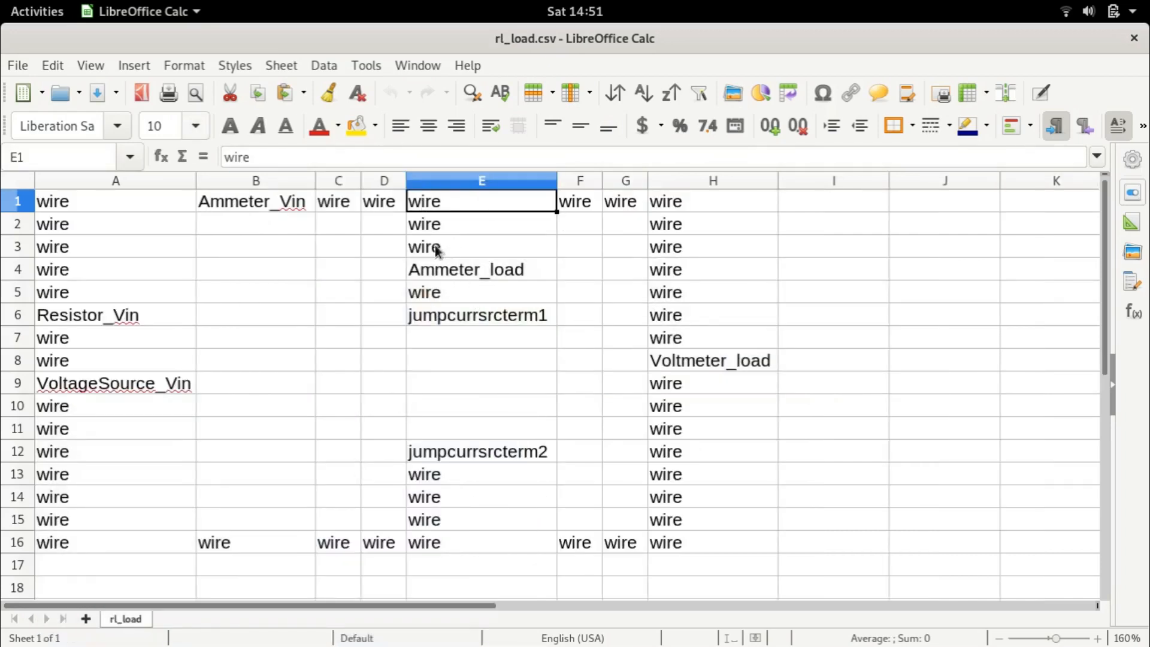
{"action": "left_click", "coordinate": [440, 324]}
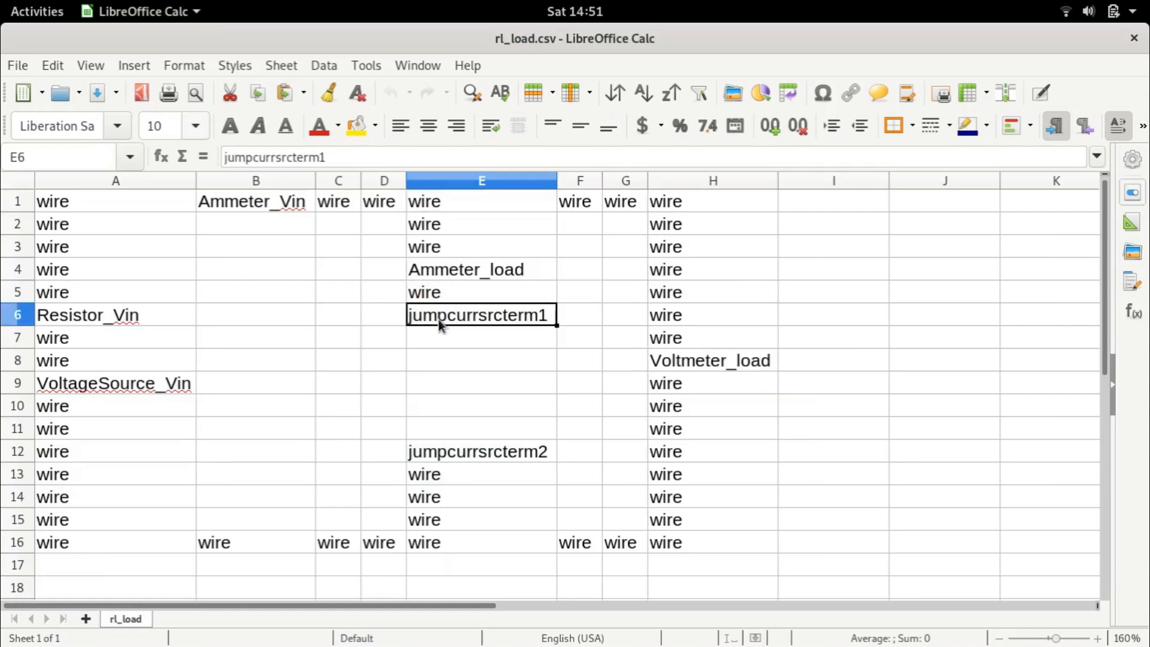
{"action": "key", "text": "ctrl+x"}
{"action": "left_click", "coordinate": [431, 366]}
{"action": "key", "text": "ctrl+v"}
- Enter Resistor_feeder1 in E6 and wire in E7 of rl_load.csv, and save the sheet
{"action": "left_click", "coordinate": [450, 318]}
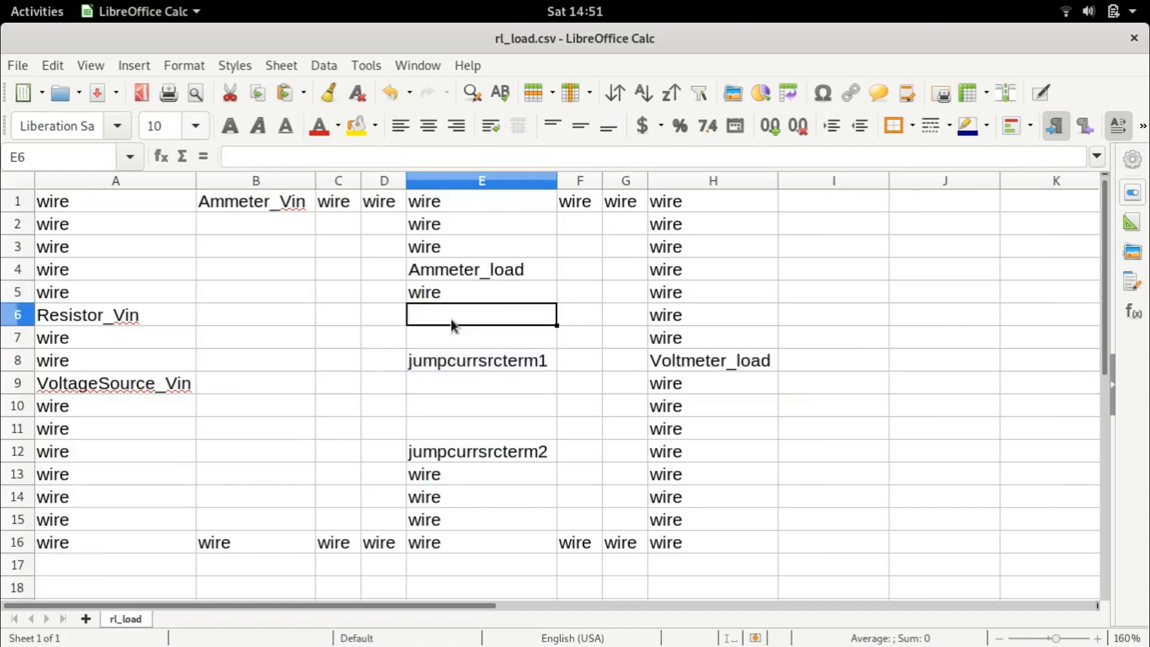
{"action": "type", "text": "Resistor_feeder"}
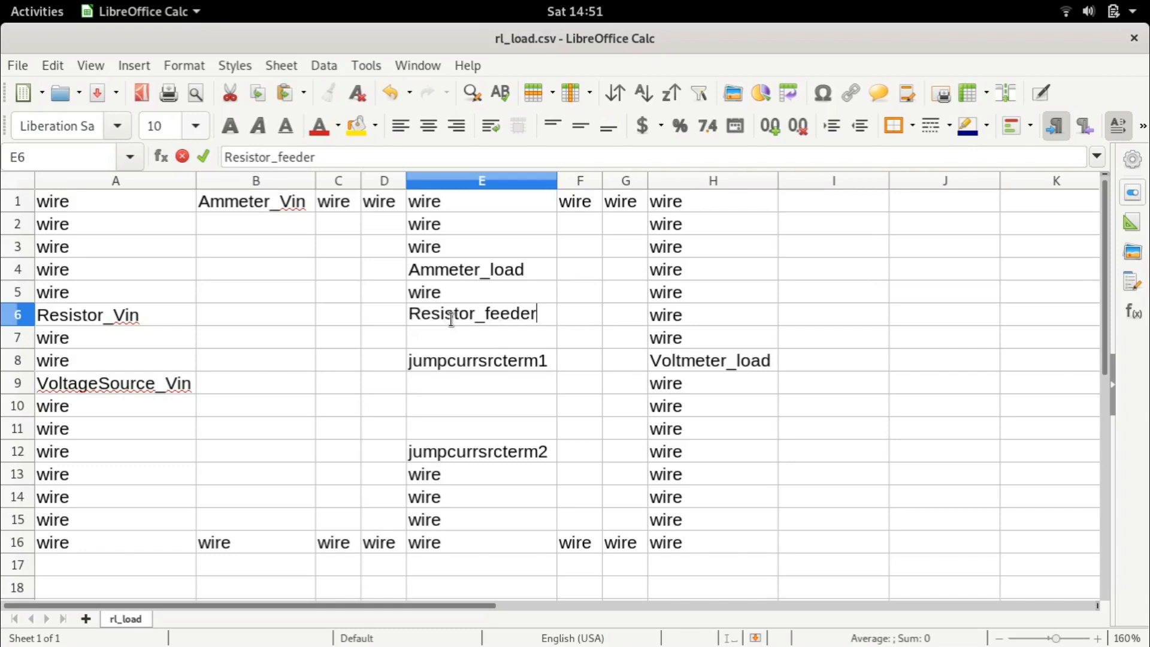
{"action": "type", "text": "1"}
{"action": "key", "text": "Return"}
{"action": "type", "text": "wire"}
{"action": "key", "text": "Return"}
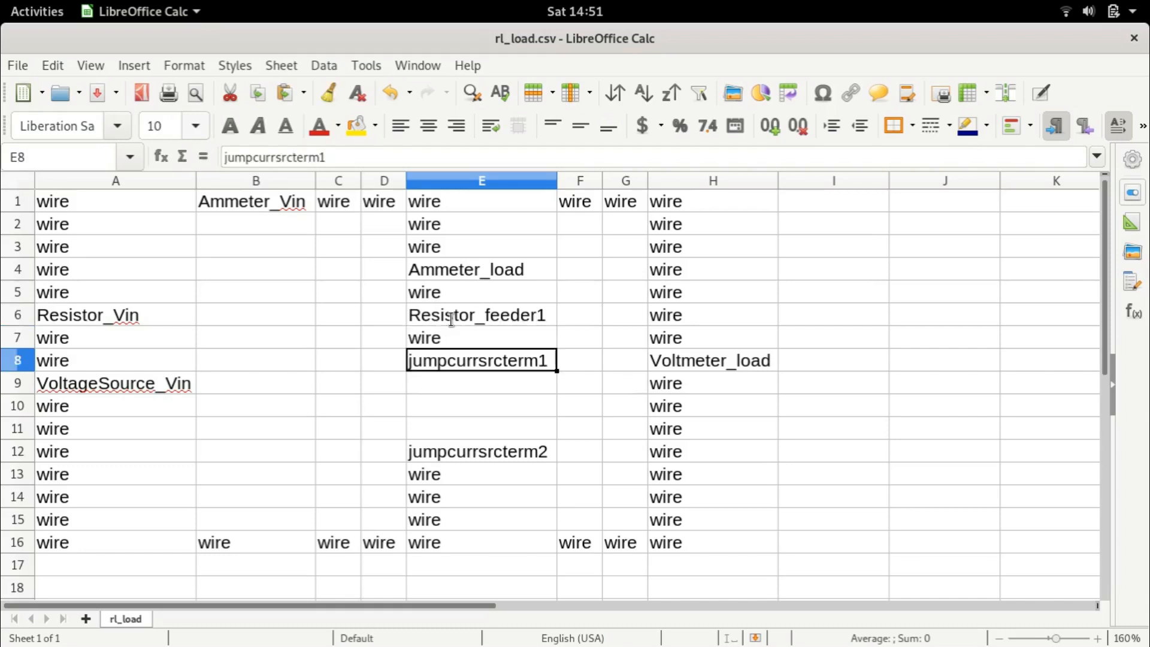
{"action": "key", "text": "ctrl+s"}
{"action": "left_click", "coordinate": [726, 408]}
- Switch to Chrome, open the simulation's circuit file page, and process the circuit schematics again
{"action": "key", "text": "alt+Tab"}
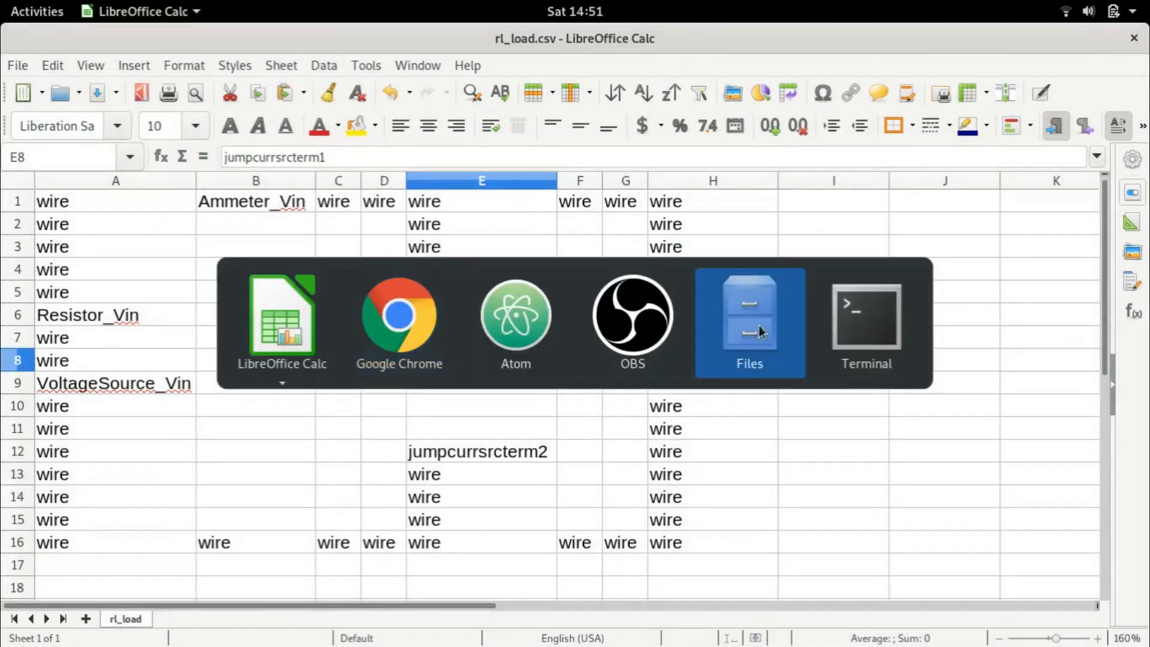
{"action": "key", "text": "alt+Tab"}
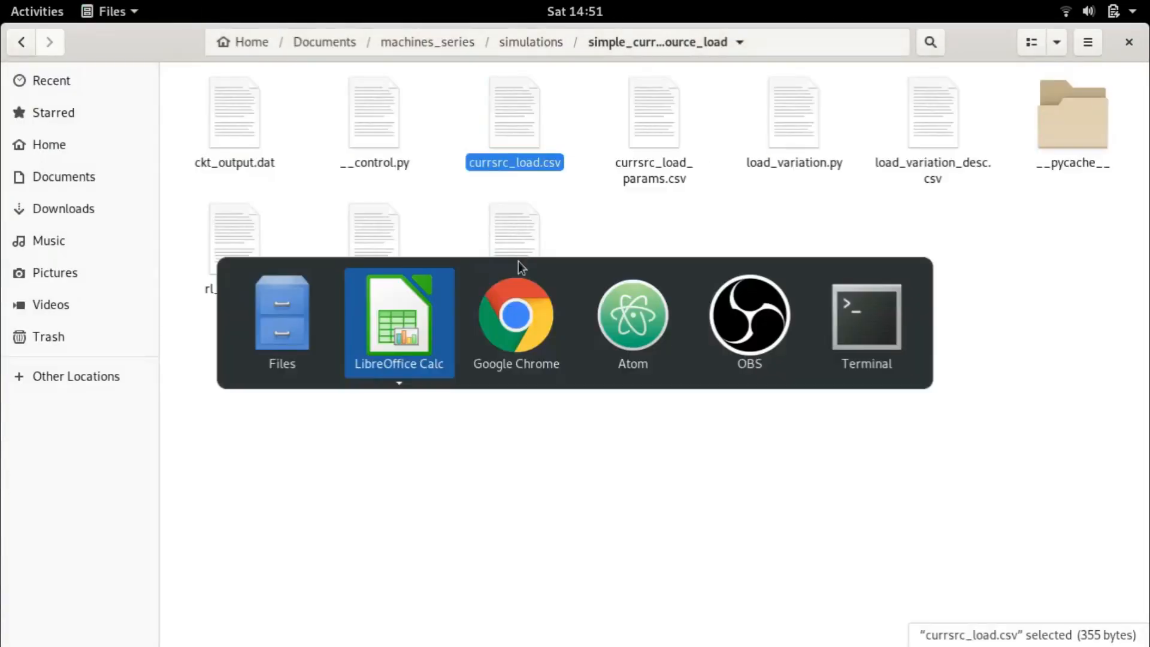
{"action": "left_click", "coordinate": [511, 308]}
{"action": "scroll", "coordinate": [385, 361], "scroll_direction": "down", "scroll_amount": 7}
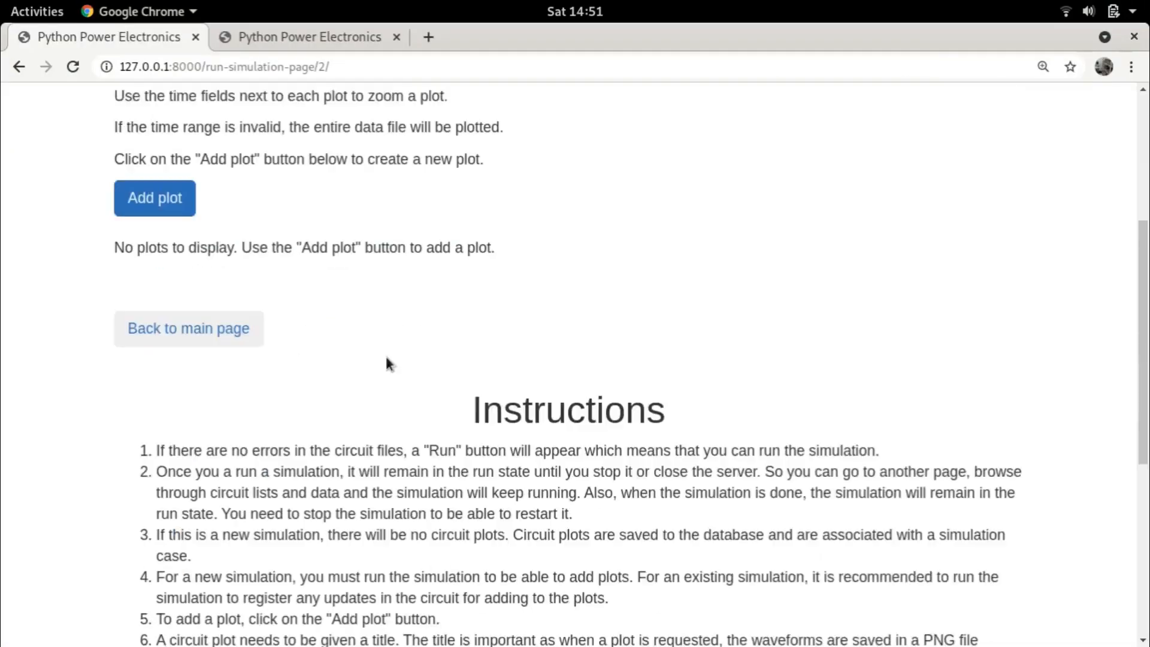
{"action": "left_click", "coordinate": [182, 269]}
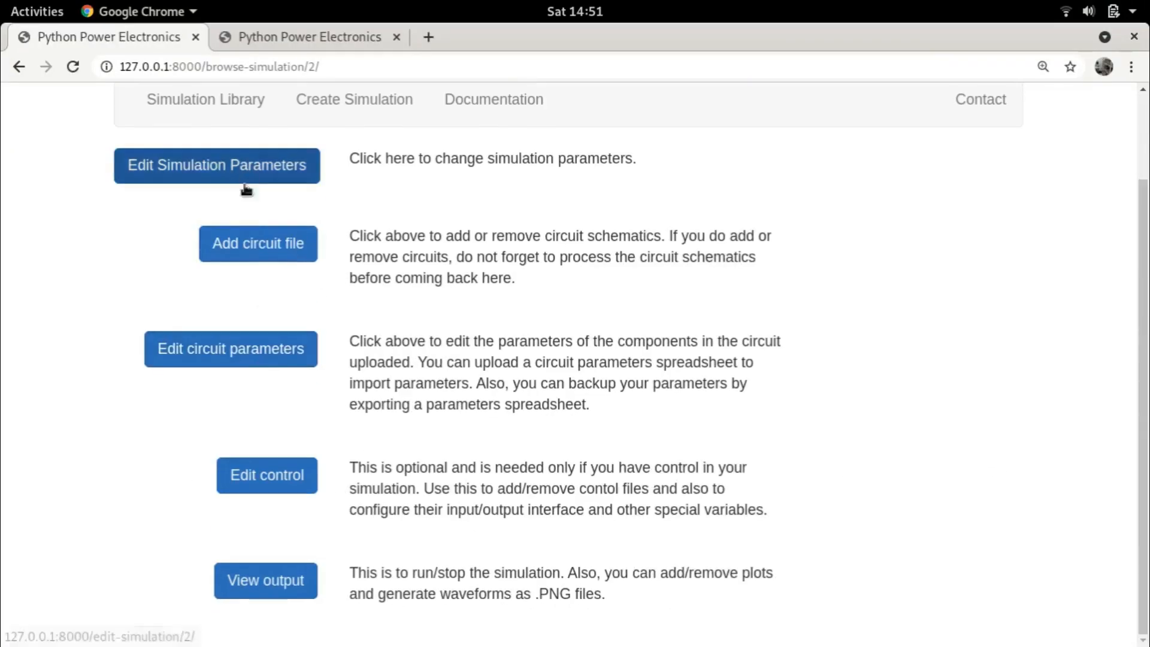
{"action": "left_click", "coordinate": [257, 237]}
{"action": "scroll", "coordinate": [259, 246], "scroll_direction": "down", "scroll_amount": 4}
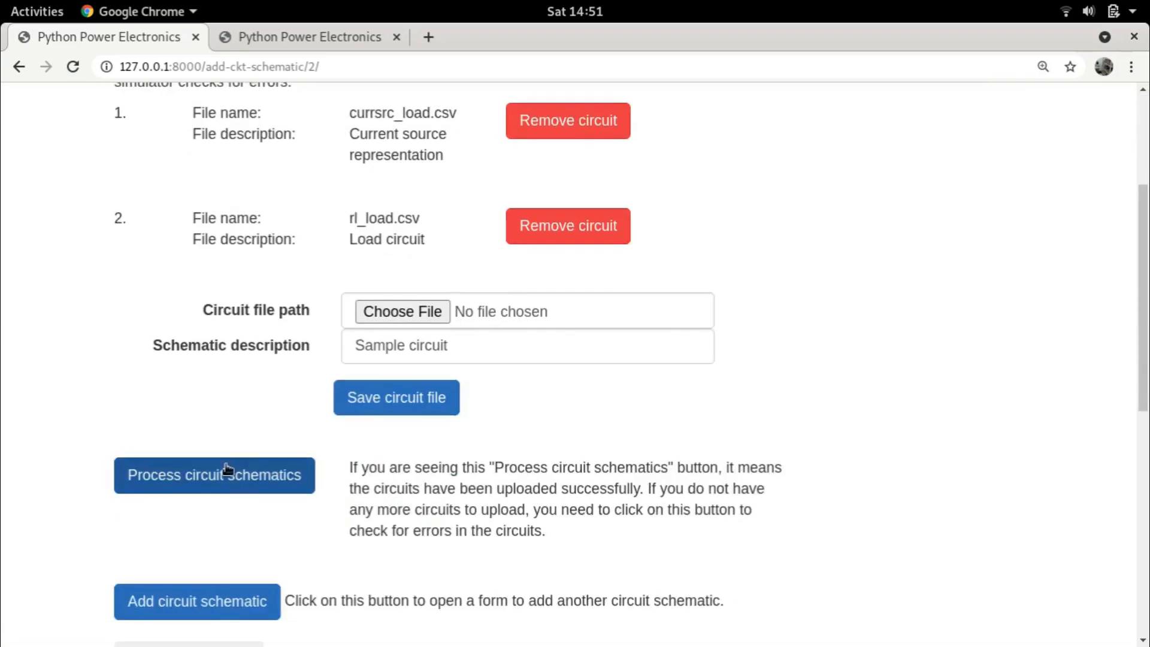
{"action": "left_click", "coordinate": [226, 470]}
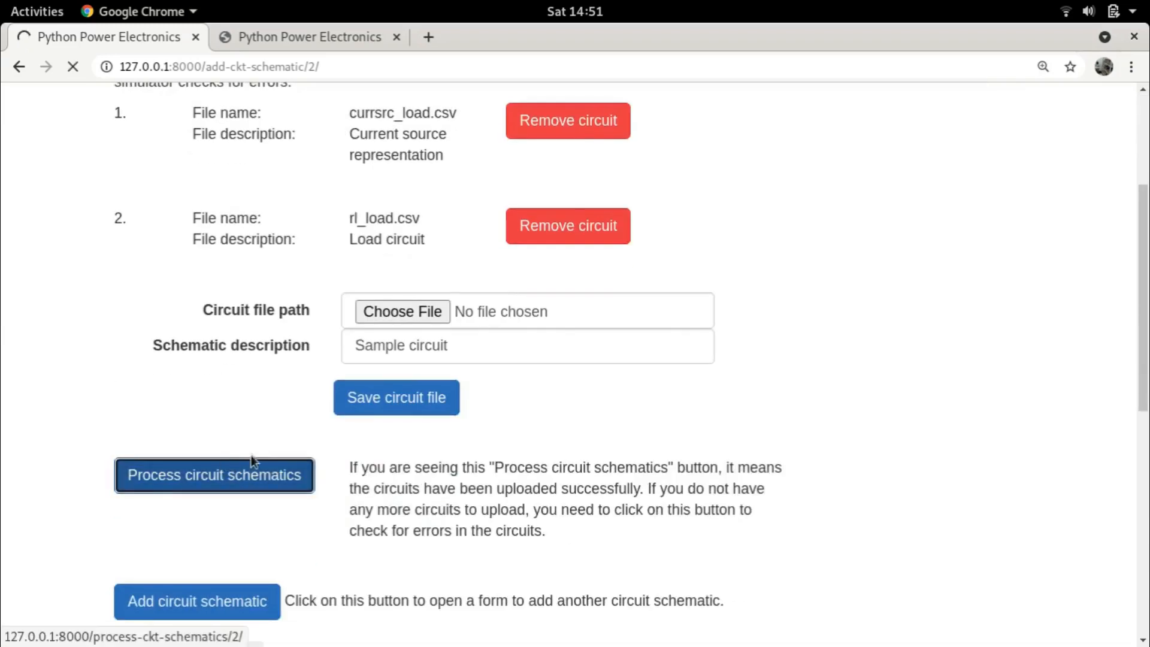
- Go through the main page to the circuit parameters and show the components of rl_load.csv
{"action": "scroll", "coordinate": [843, 324], "scroll_direction": "down", "scroll_amount": 6}
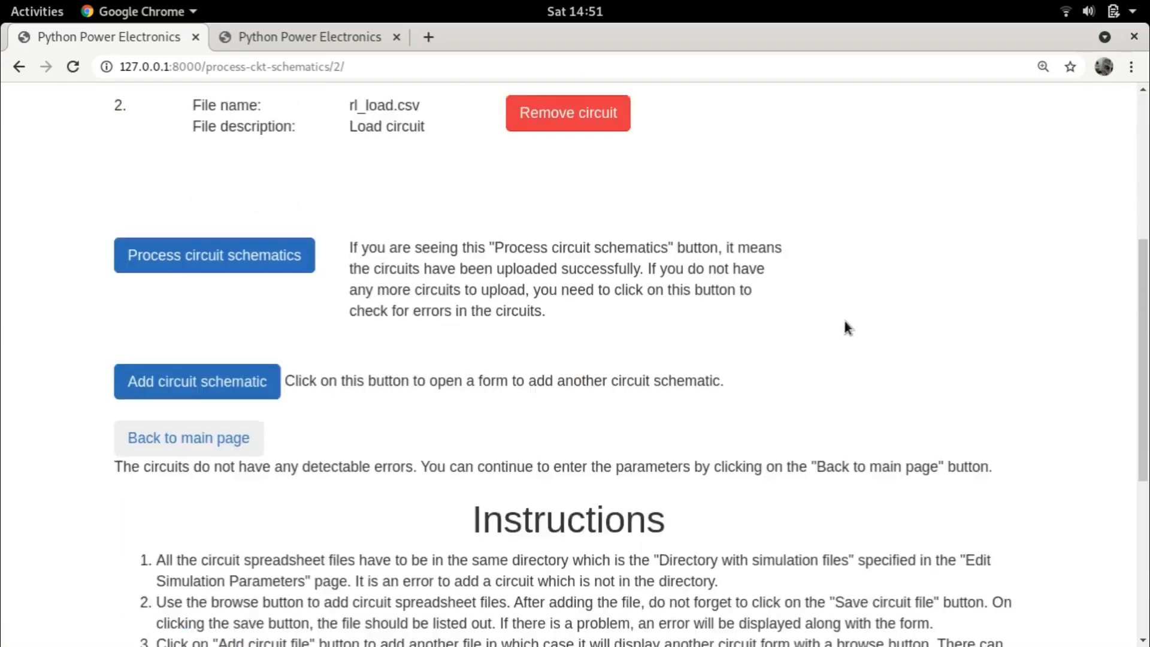
{"action": "left_click", "coordinate": [148, 376]}
{"action": "scroll", "coordinate": [251, 336], "scroll_direction": "down", "scroll_amount": 3}
{"action": "left_click", "coordinate": [238, 358]}
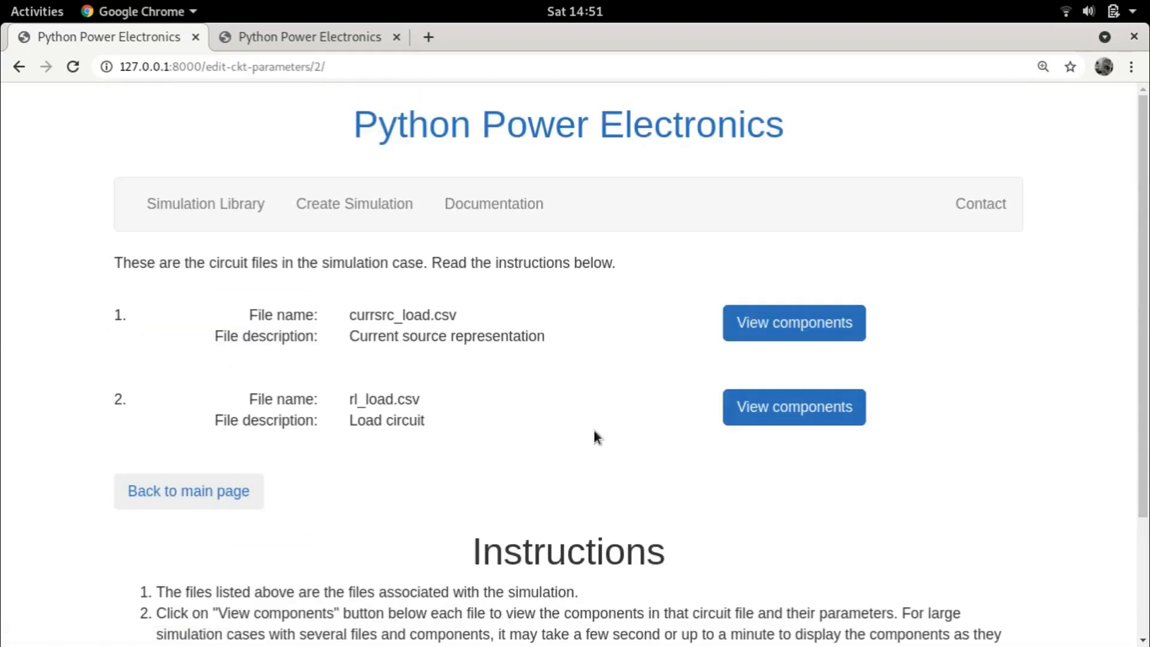
{"action": "left_click", "coordinate": [796, 411]}
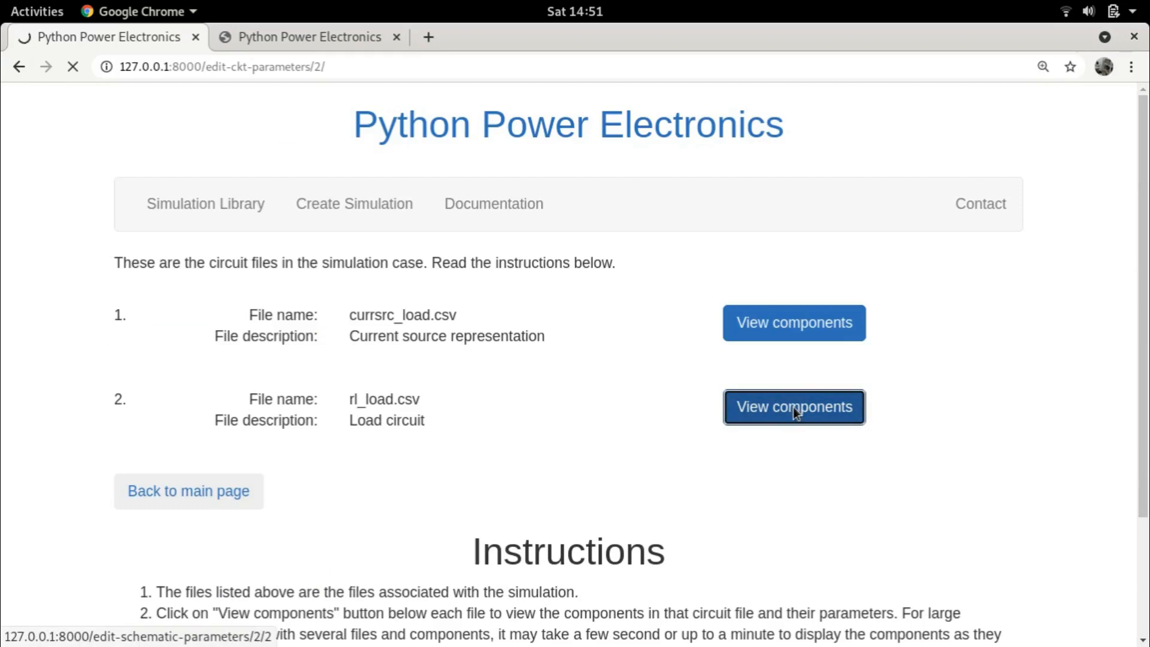
{"action": "scroll", "coordinate": [787, 373], "scroll_direction": "down", "scroll_amount": 9}
{"action": "scroll", "coordinate": [786, 376], "scroll_direction": "down", "scroll_amount": 2}
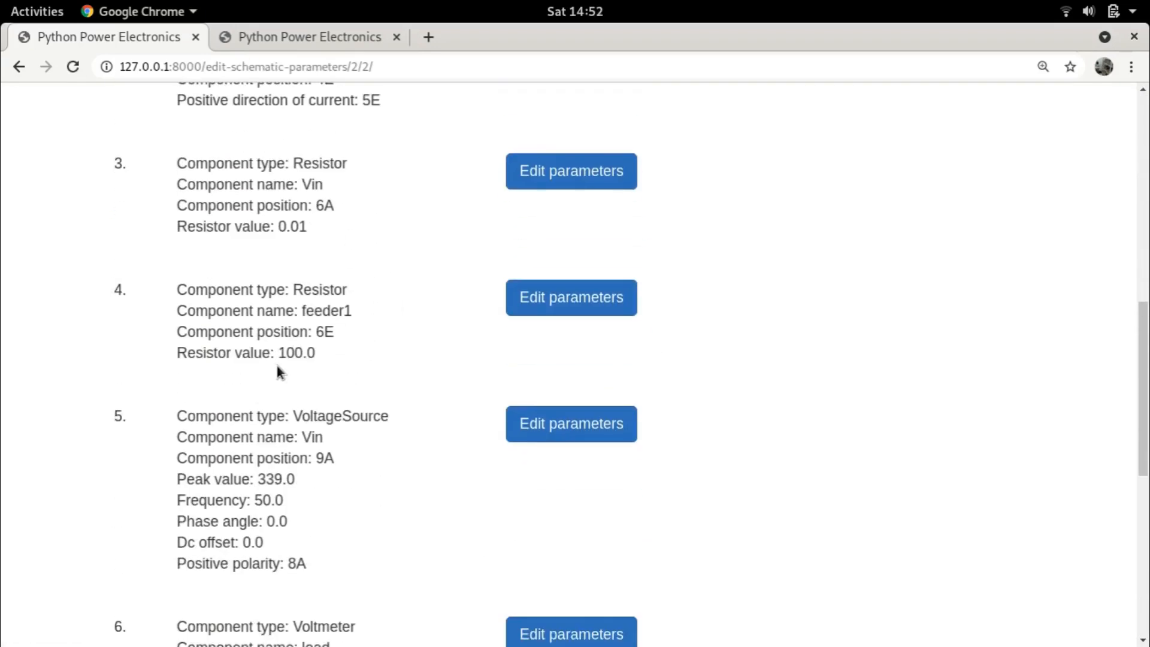
- Set the resistor value of feeder1 at position 6E to 0.01 and save its parameters
{"action": "left_click_drag", "start_coordinate": [279, 354], "coordinate": [316, 358]}
{"action": "left_click", "coordinate": [384, 337]}
{"action": "left_click", "coordinate": [596, 306]}
{"action": "scroll", "coordinate": [539, 305], "scroll_direction": "down", "scroll_amount": 4}
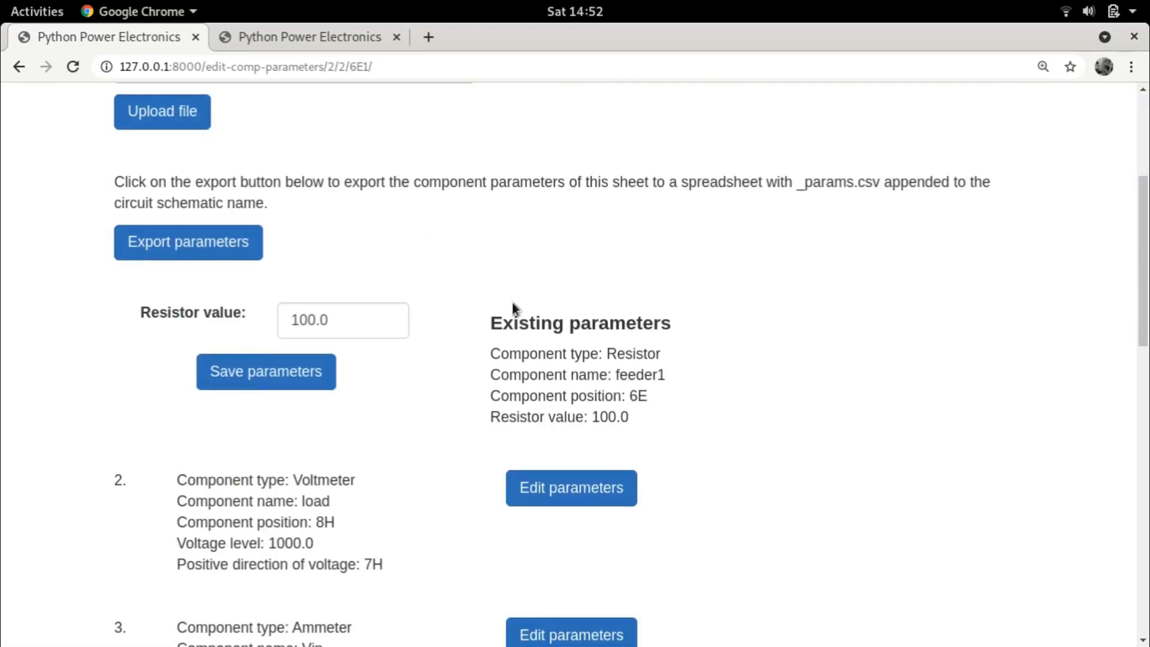
{"action": "left_click_drag", "start_coordinate": [332, 318], "coordinate": [231, 262]}
{"action": "type", "text": "0.0"}
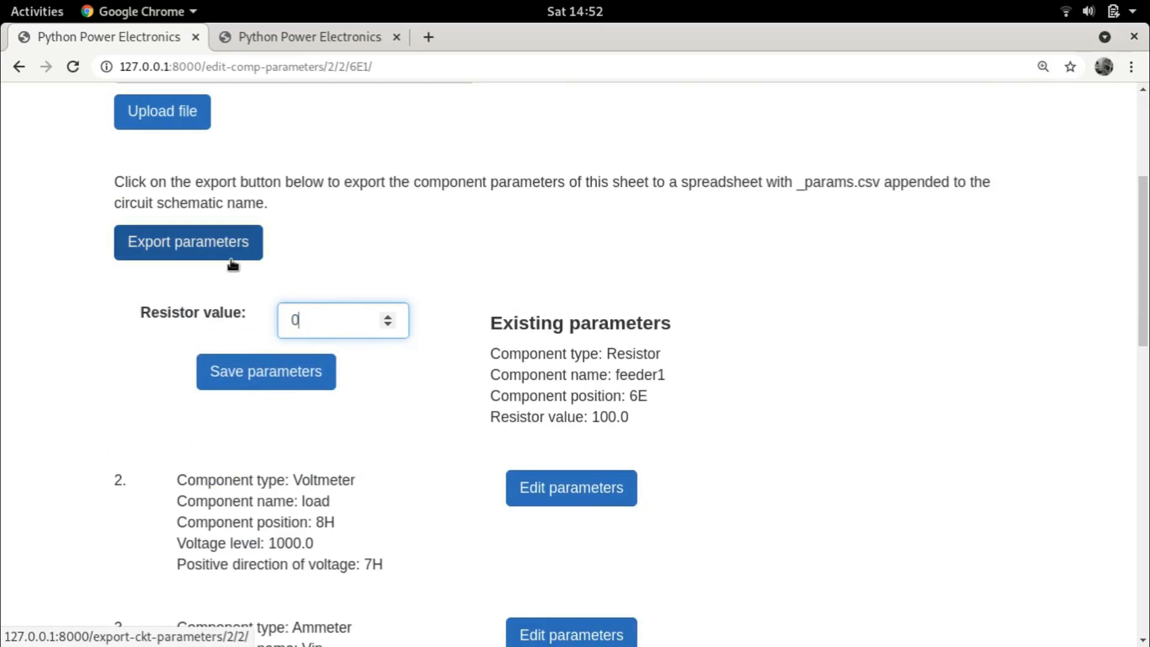
{"action": "type", "text": "1"}
{"action": "left_click", "coordinate": [237, 364]}
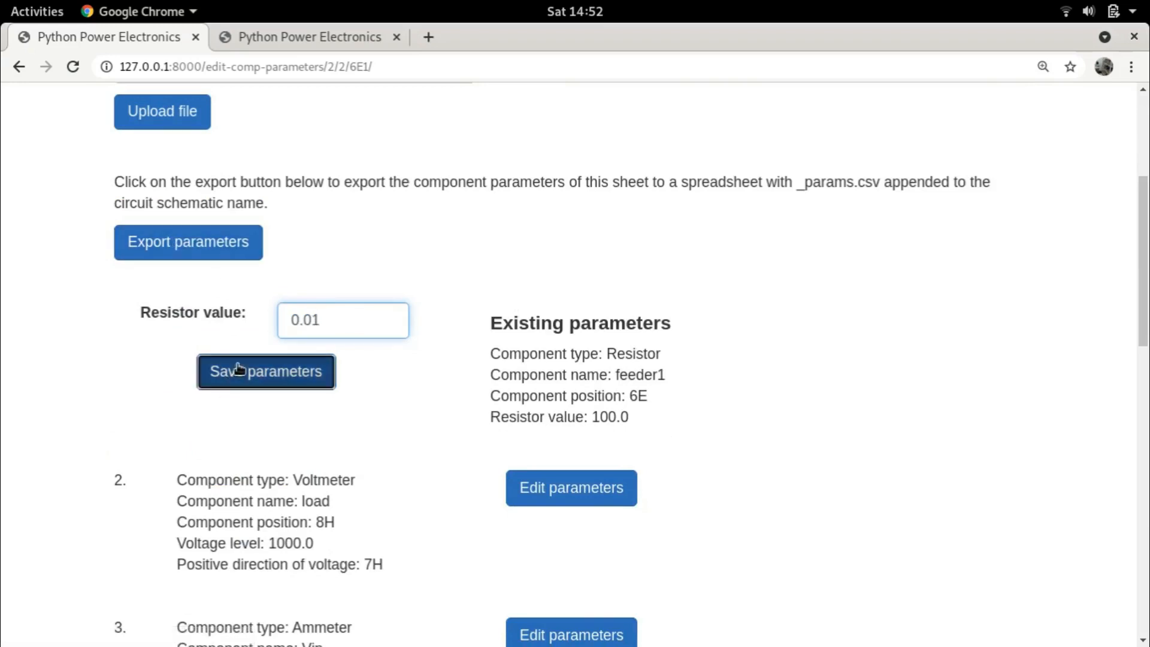
- Return through the circuit file list to the main page, open the simulation's output page, and run the simulation
{"action": "scroll", "coordinate": [251, 335], "scroll_direction": "down", "scroll_amount": 15}
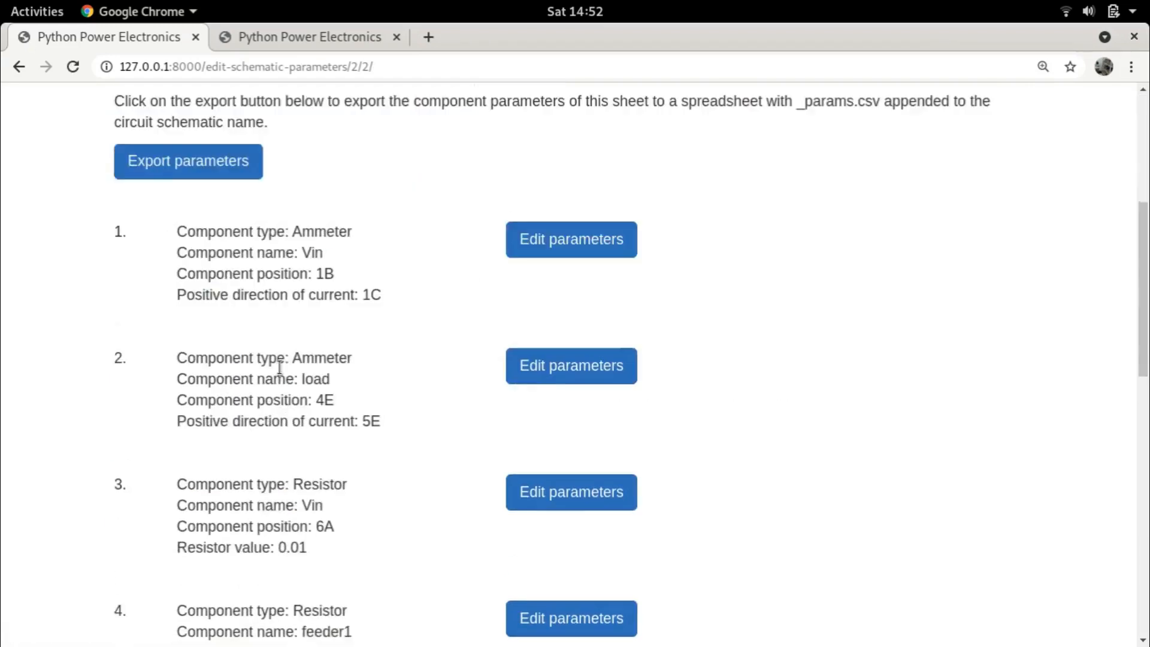
{"action": "left_click", "coordinate": [188, 270]}
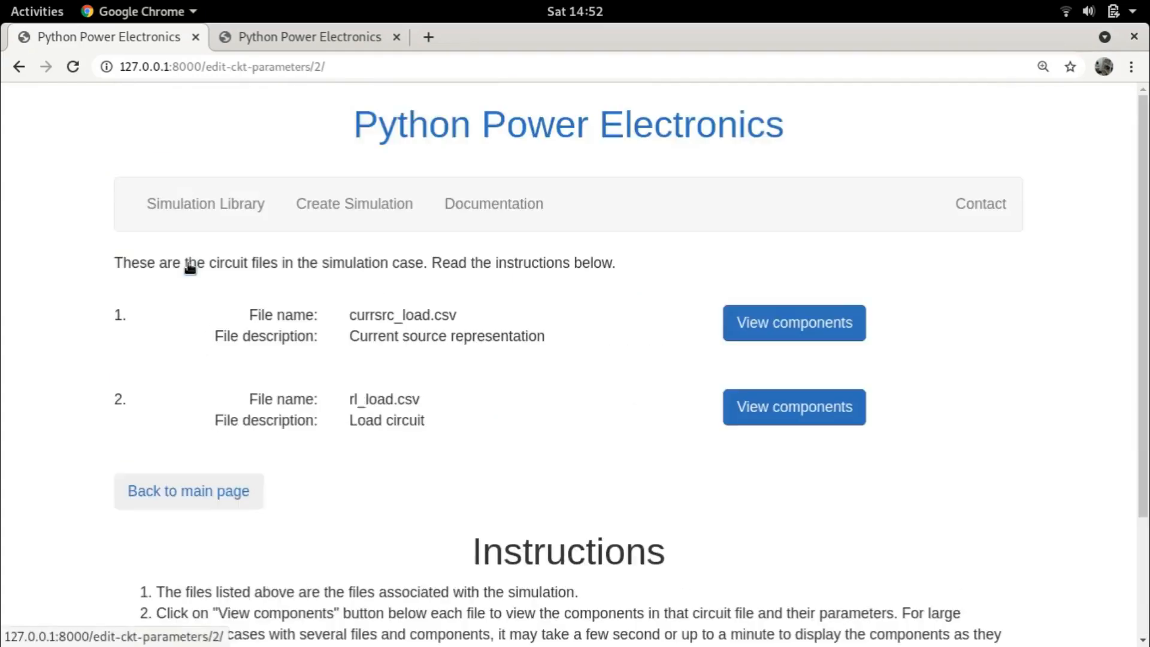
{"action": "scroll", "coordinate": [120, 479], "scroll_direction": "down", "scroll_amount": 1}
{"action": "left_click", "coordinate": [139, 458]}
{"action": "scroll", "coordinate": [200, 599], "scroll_direction": "down", "scroll_amount": 2}
{"action": "left_click", "coordinate": [228, 591]}
{"action": "scroll", "coordinate": [239, 328], "scroll_direction": "down", "scroll_amount": 4}
{"action": "scroll", "coordinate": [146, 205], "scroll_direction": "up", "scroll_amount": 1}
{"action": "left_click", "coordinate": [144, 156]}
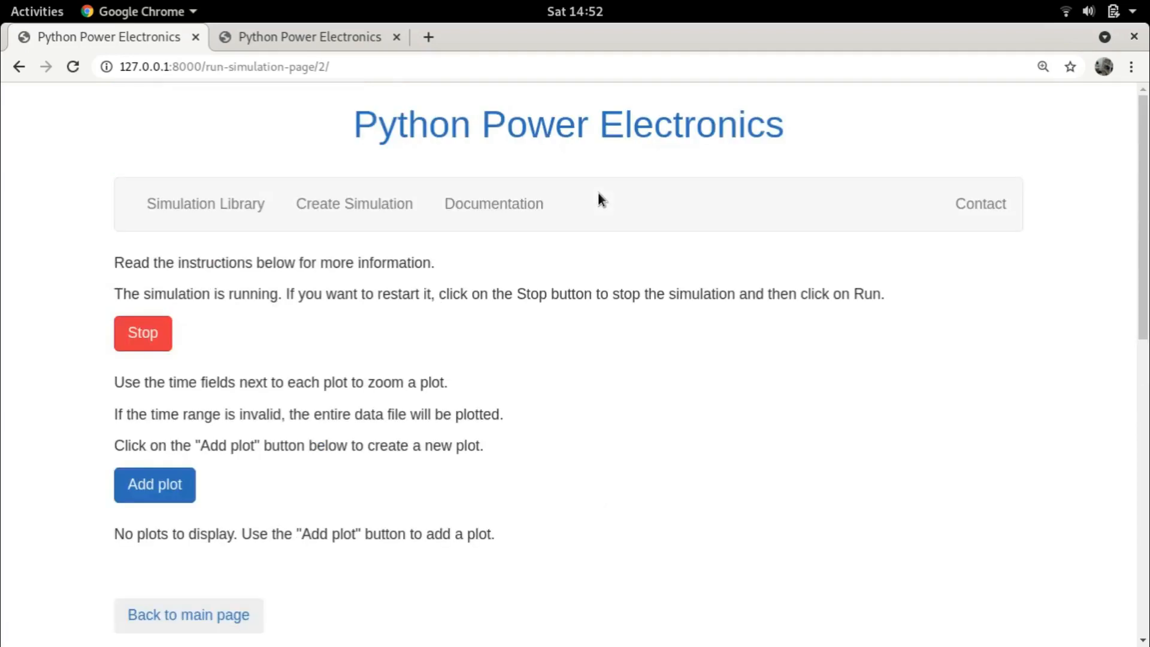
- Switch to the Terminal to check the server log for the running simulation, and return to Chrome
{"action": "scroll", "coordinate": [473, 239], "scroll_direction": "down", "scroll_amount": 2}
{"action": "key", "text": "alt+Tab"}
{"action": "key", "text": "alt+Tab"}
{"action": "key", "text": "alt+Tab"}
{"action": "key", "text": "alt+Tab"}
{"action": "key", "text": "alt+Tab"}
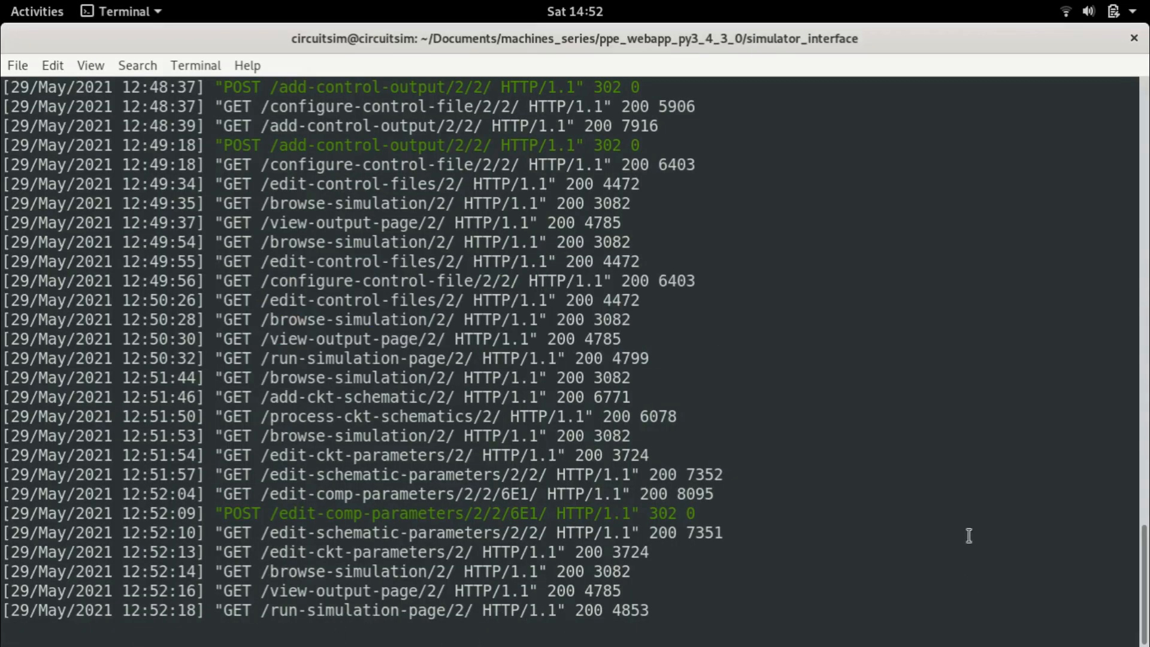
{"action": "key", "text": "alt+Tab"}
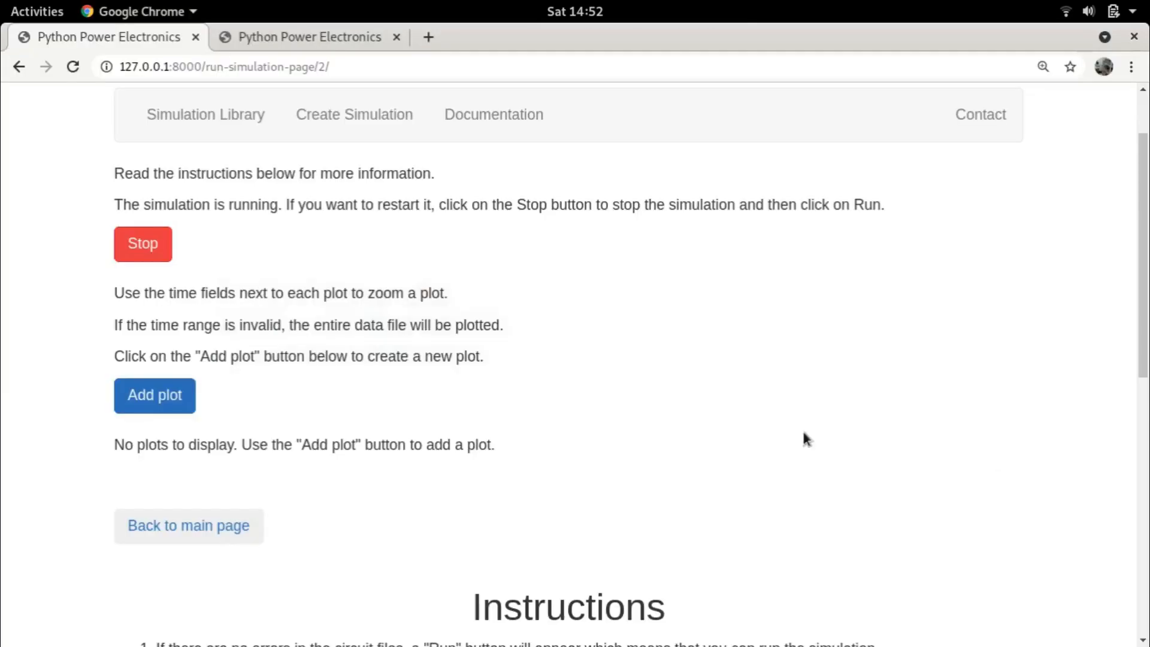
- Add a new plot titled Current plot and start it
{"action": "scroll", "coordinate": [802, 429], "scroll_direction": "down", "scroll_amount": 3}
{"action": "left_click", "coordinate": [150, 259]}
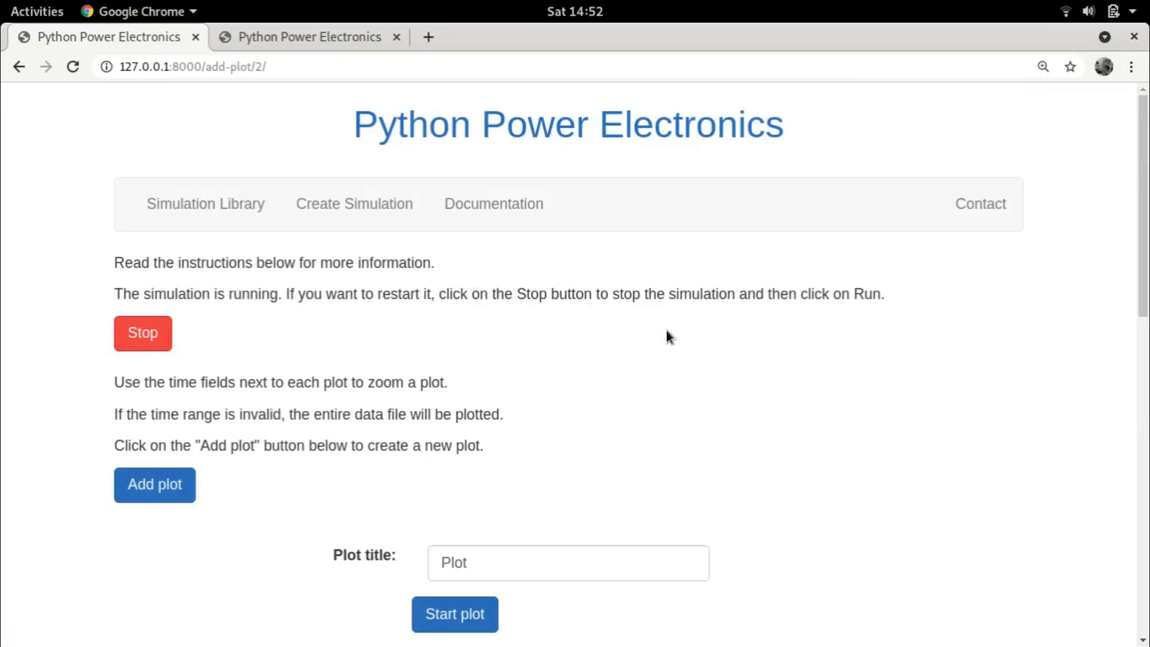
{"action": "scroll", "coordinate": [668, 334], "scroll_direction": "down", "scroll_amount": 4}
{"action": "double_click", "coordinate": [498, 297]}
{"action": "type", "text": "Current plot"}
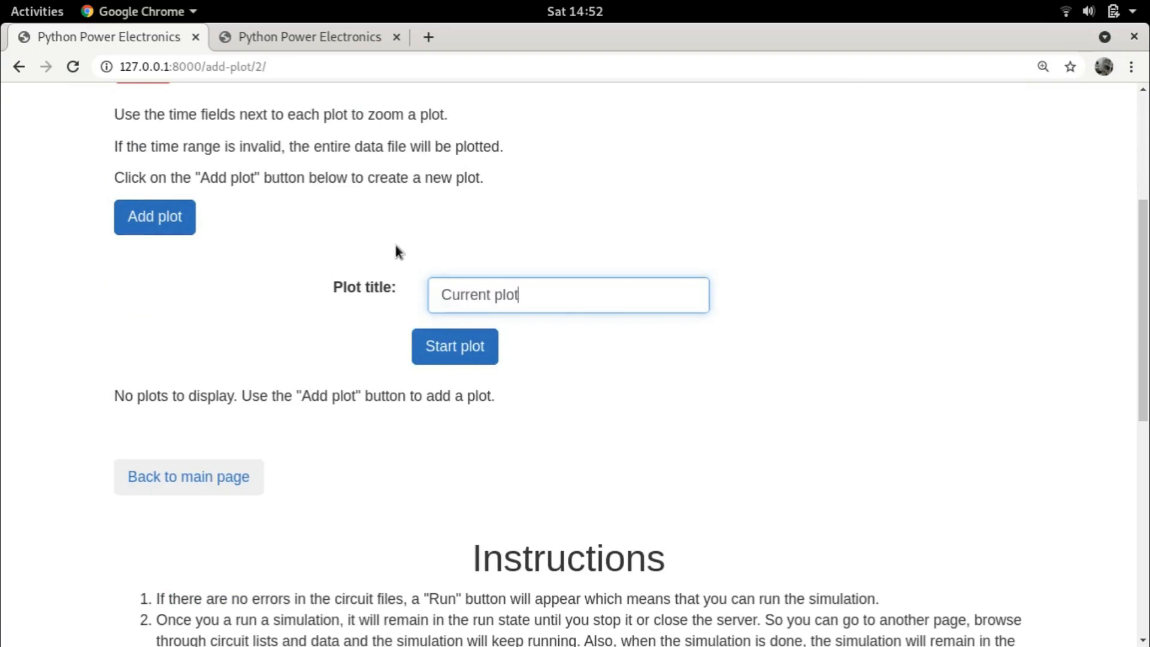
{"action": "left_click", "coordinate": [446, 353]}
- Add the Ammeter_Vin waveform with the legend i to the plot, finish the waveform list, and generate the plot
{"action": "scroll", "coordinate": [686, 315], "scroll_direction": "down", "scroll_amount": 5}
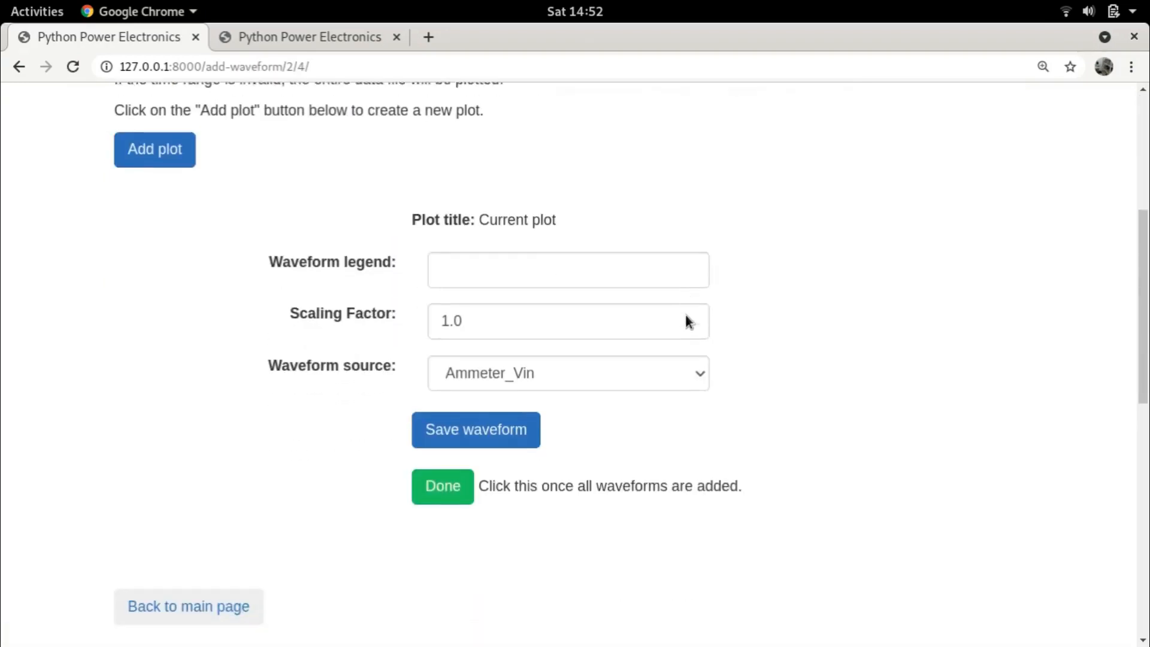
{"action": "left_click", "coordinate": [673, 343]}
{"action": "left_click", "coordinate": [672, 343]}
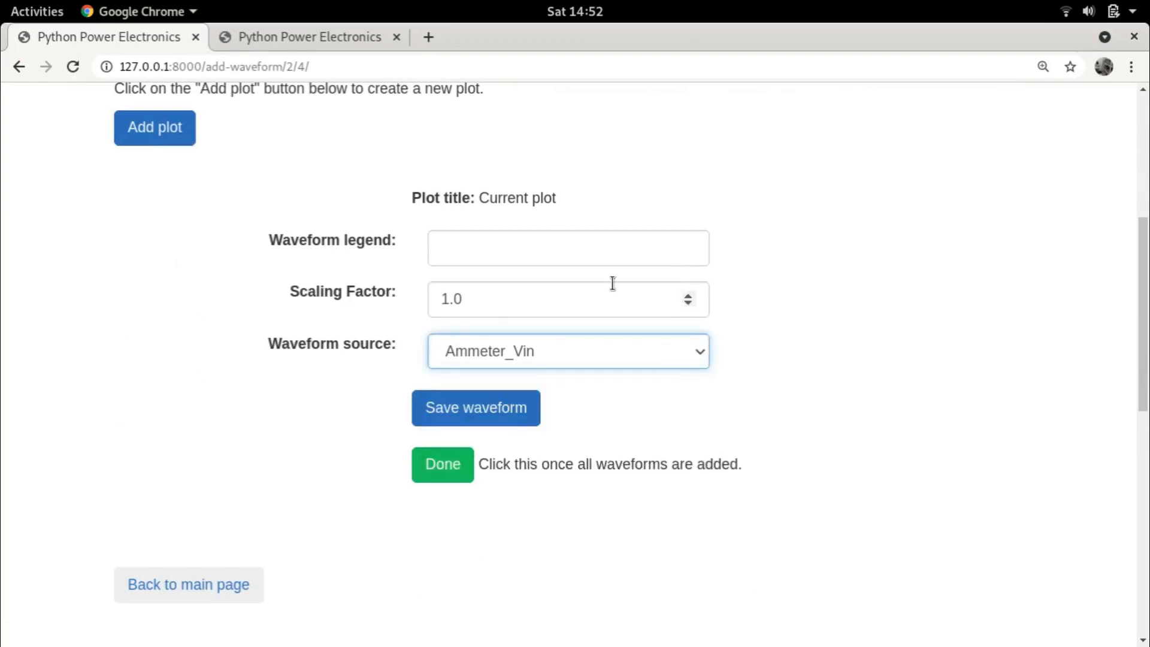
{"action": "left_click", "coordinate": [551, 238]}
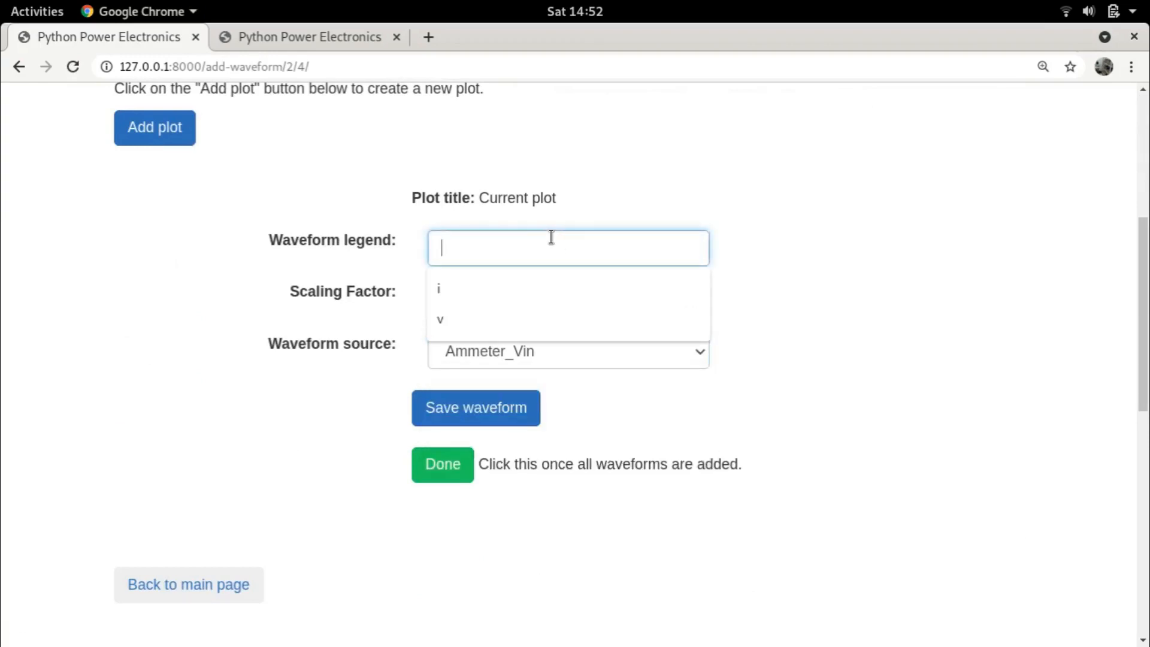
{"action": "type", "text": "i"}
{"action": "left_click", "coordinate": [477, 406]}
{"action": "scroll", "coordinate": [484, 395], "scroll_direction": "down", "scroll_amount": 5}
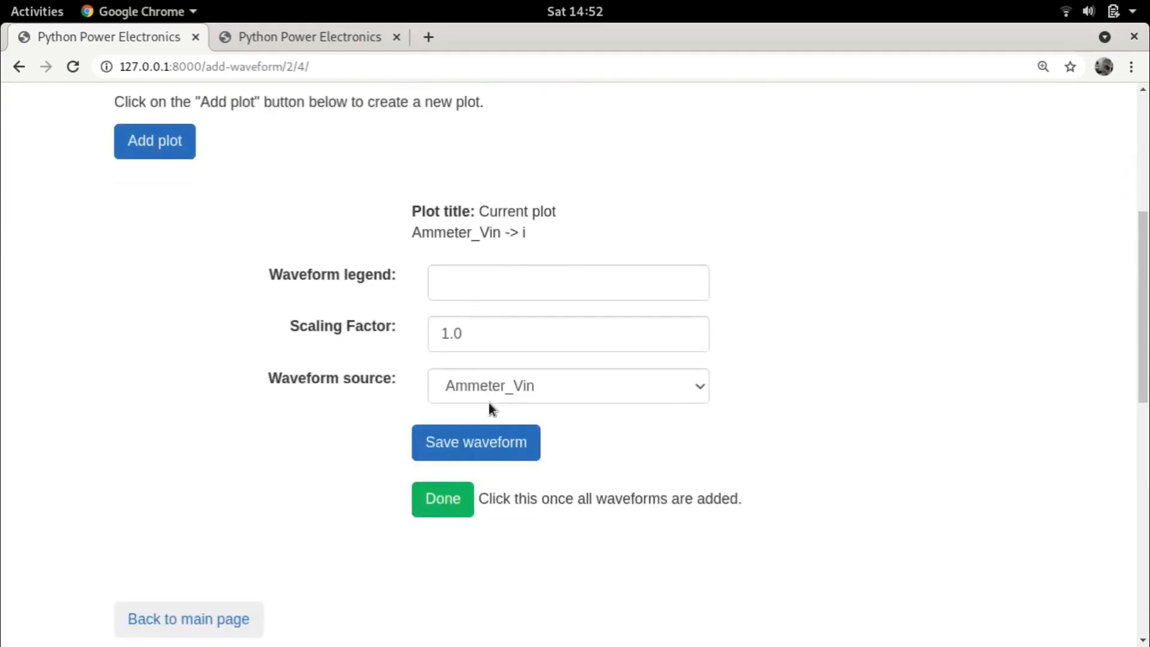
{"action": "left_click", "coordinate": [444, 498]}
{"action": "scroll", "coordinate": [425, 425], "scroll_direction": "down", "scroll_amount": 1}
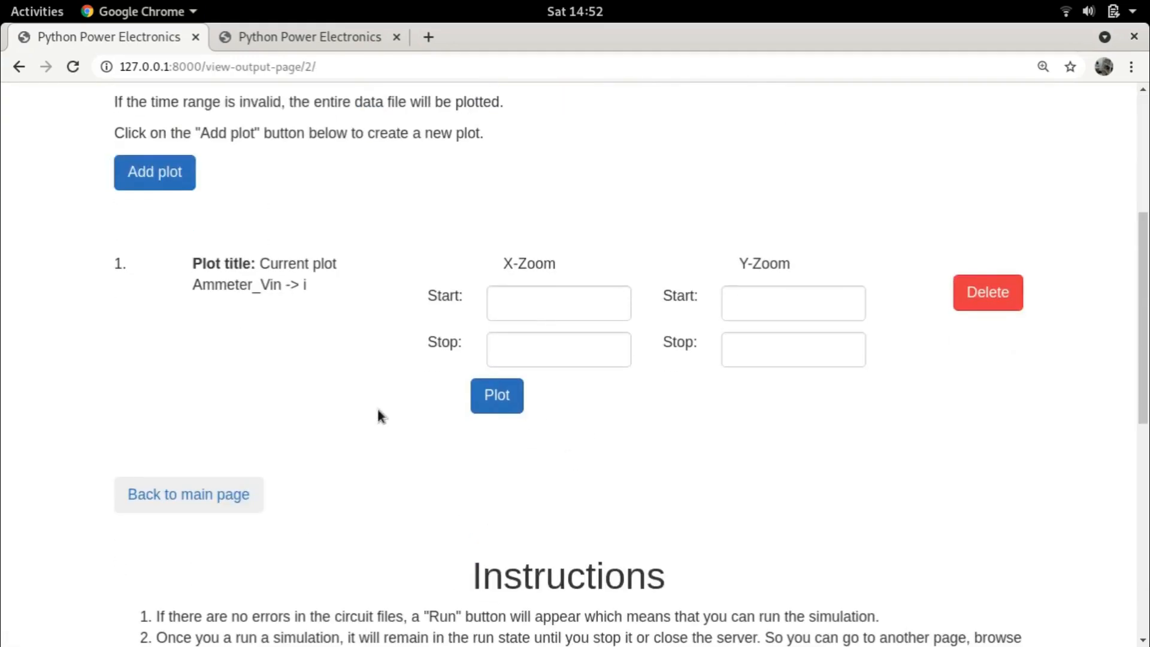
{"action": "left_click", "coordinate": [495, 394]}
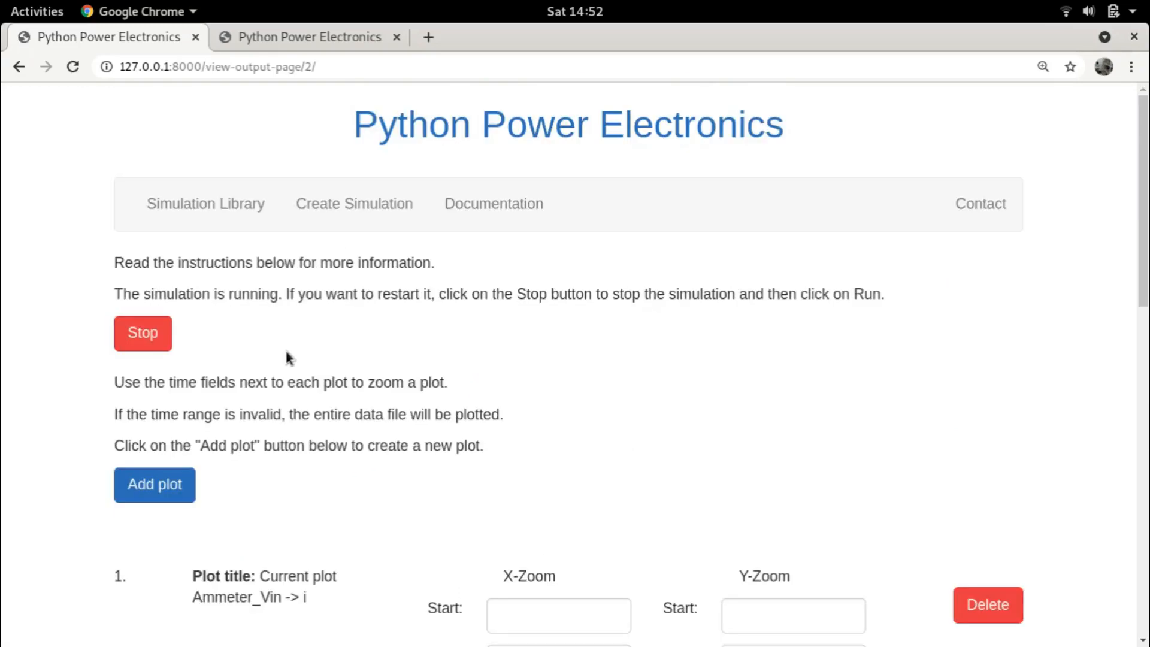
- Switch to Files, open Currentplot.png from the simulation folder, examine the current waveform enlarged, and close the image
{"action": "key", "text": "alt+Tab"}
{"action": "key", "text": "alt+Tab"}
{"action": "key", "text": "alt+Tab"}
{"action": "key", "text": "alt+Tab"}
{"action": "key", "text": "alt+Tab"}
{"action": "key", "text": "alt+Tab"}
{"action": "key", "text": "alt+Tab"}
{"action": "key", "text": "alt+Tab"}
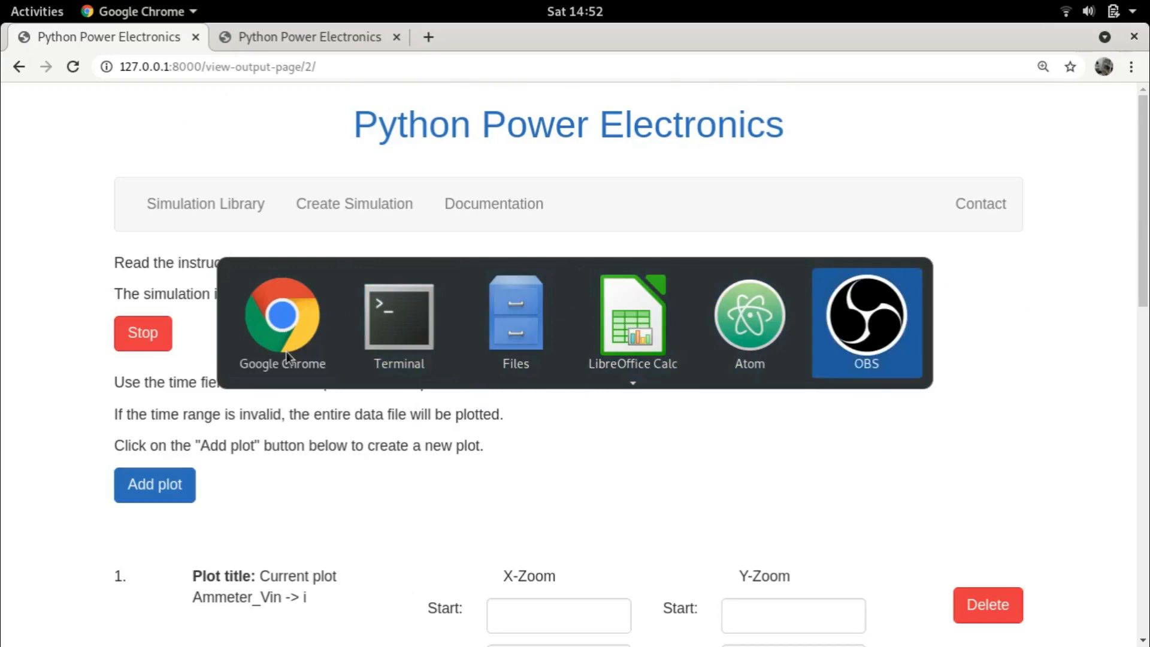
{"action": "left_click", "coordinate": [761, 303]}
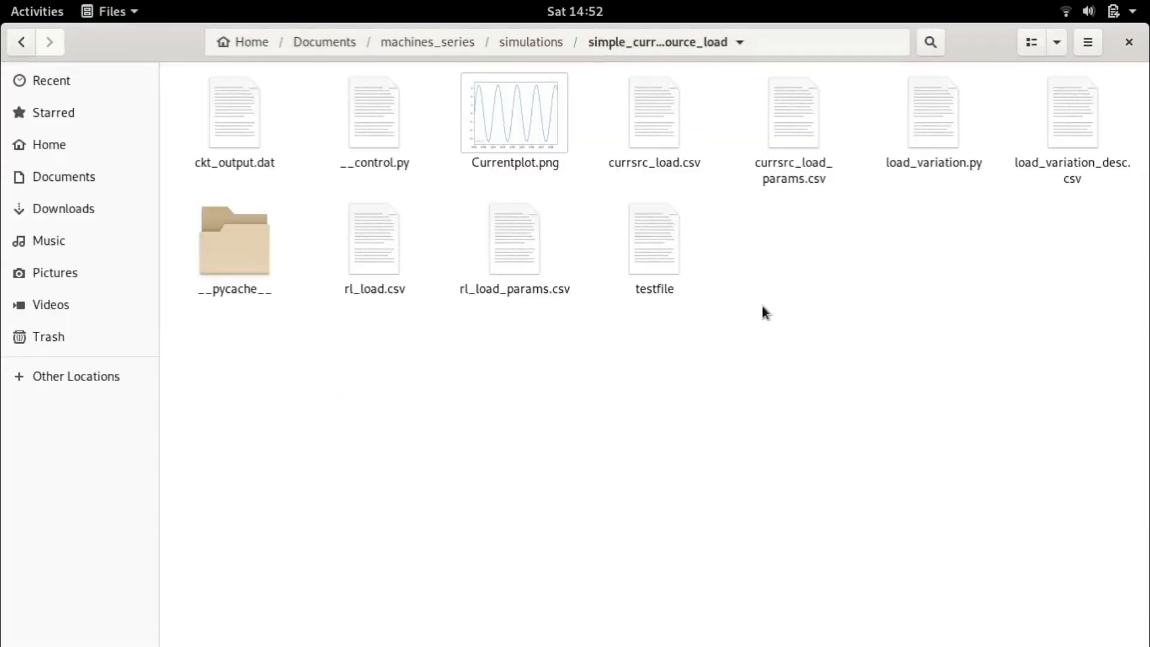
{"action": "double_click", "coordinate": [502, 118]}
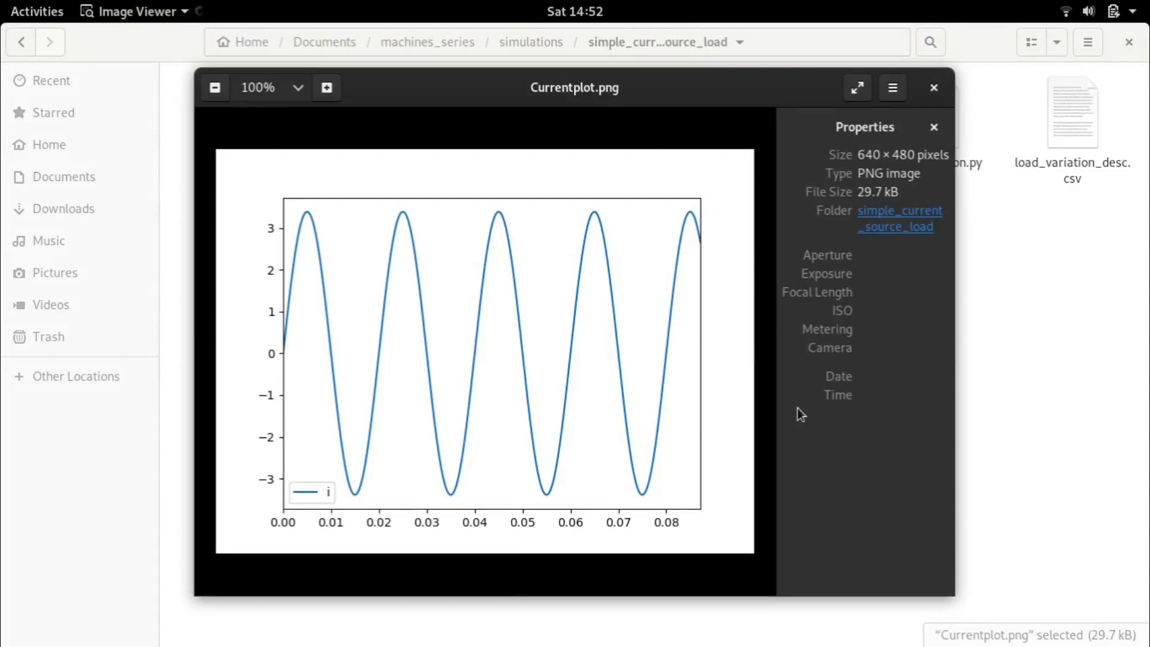
{"action": "double_click", "coordinate": [672, 87]}
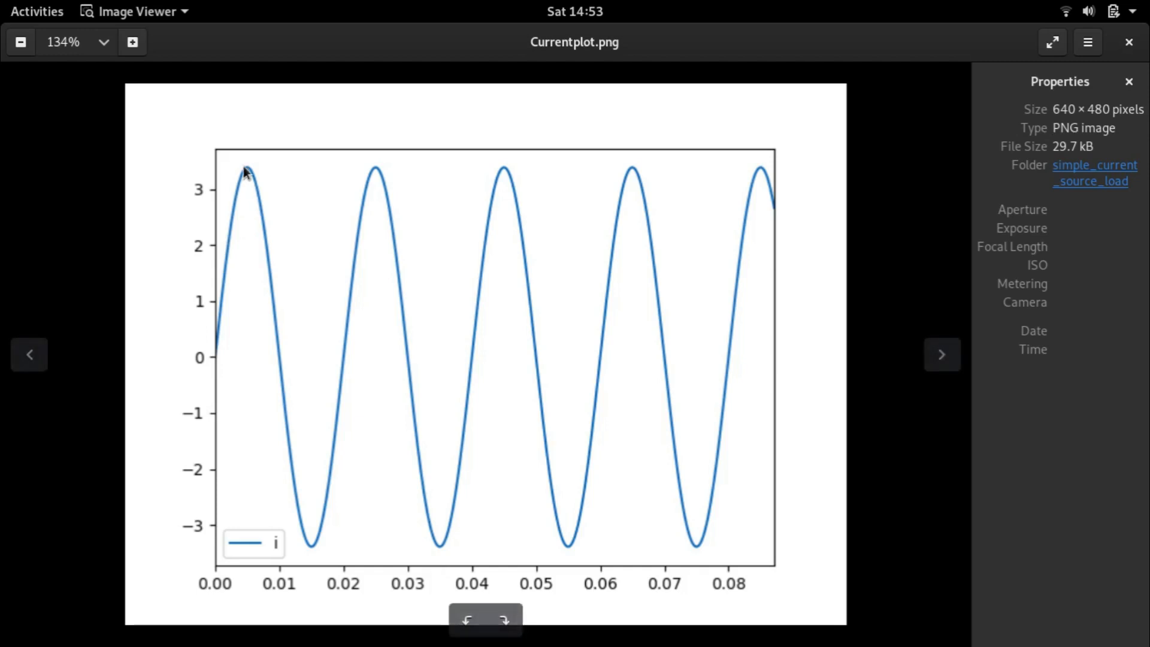
{"action": "scroll", "coordinate": [920, 193], "scroll_direction": "down", "scroll_amount": 1}
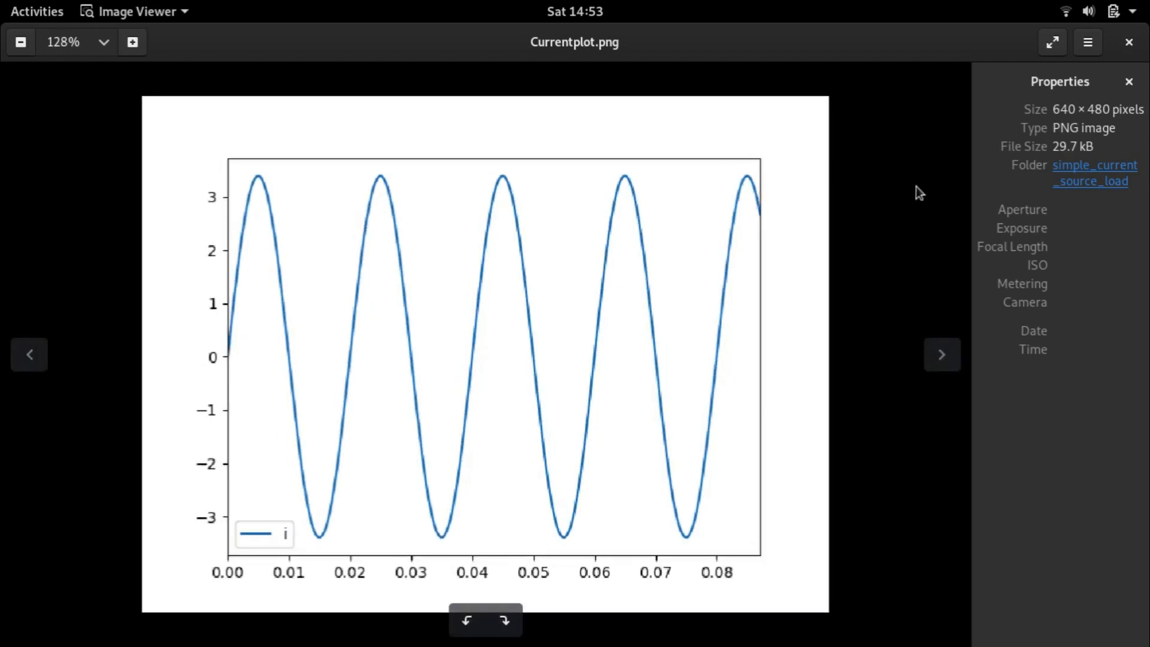
{"action": "left_click", "coordinate": [1132, 45]}
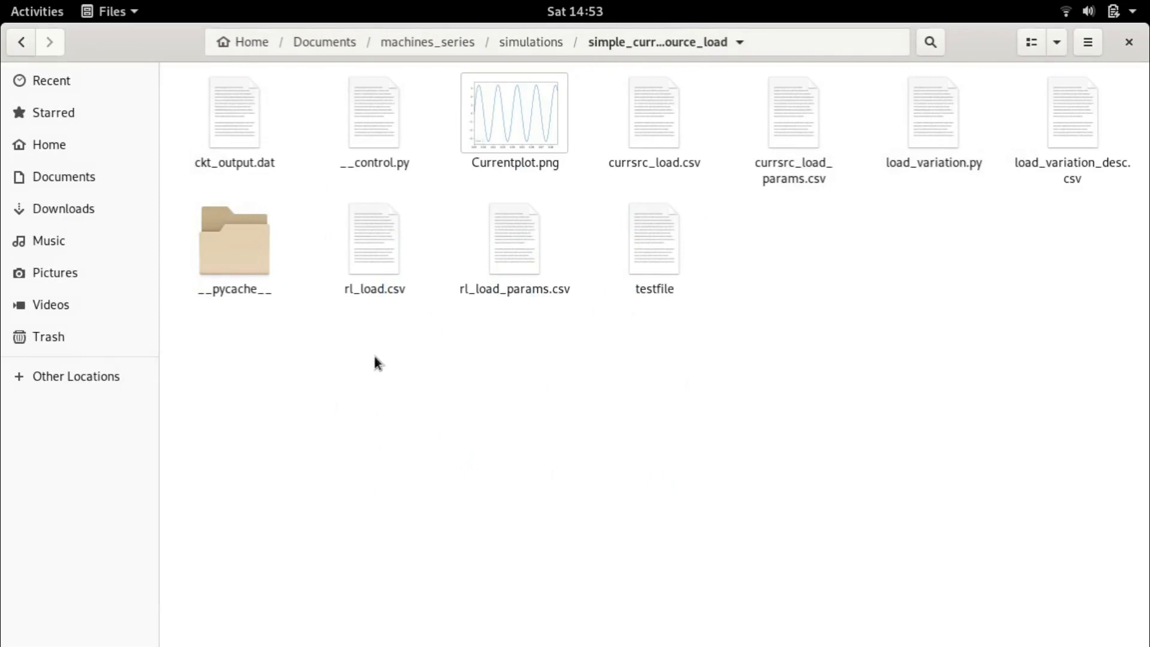
- Switch back to Chrome and stop the running simulation
{"action": "key", "text": "alt+Tab"}
{"action": "key", "text": "alt+Tab"}
{"action": "key", "text": "alt+Tab"}
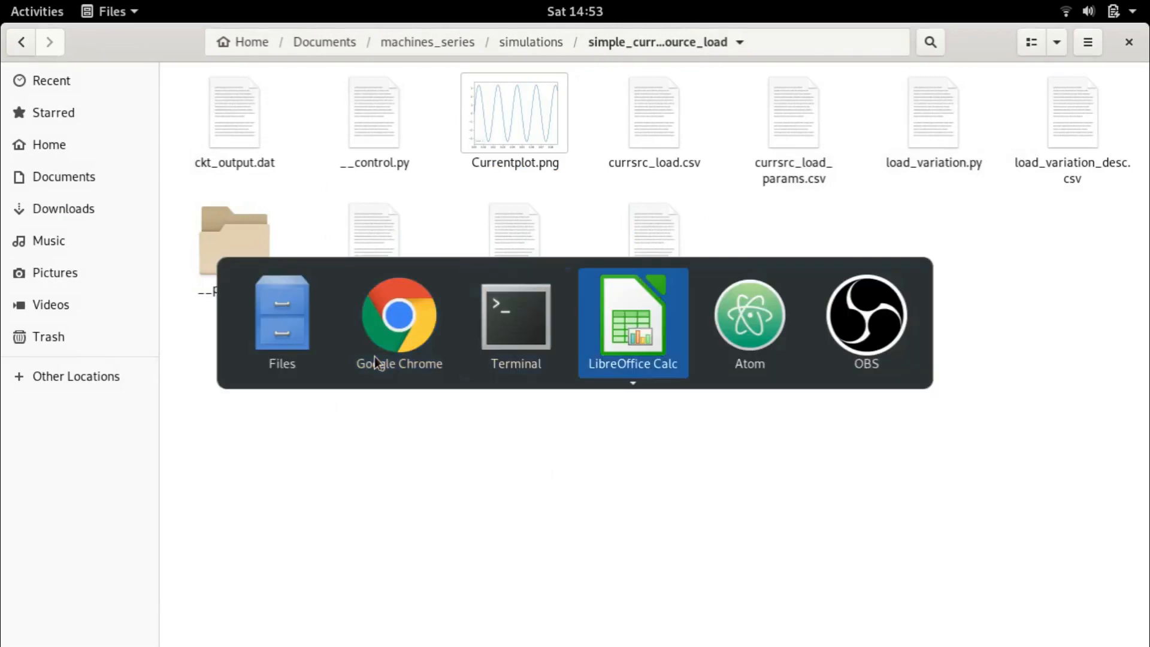
{"action": "key", "text": "alt+Tab"}
{"action": "key", "text": "alt+Tab"}
{"action": "key", "text": "alt+Tab"}
{"action": "key", "text": "alt+Tab"}
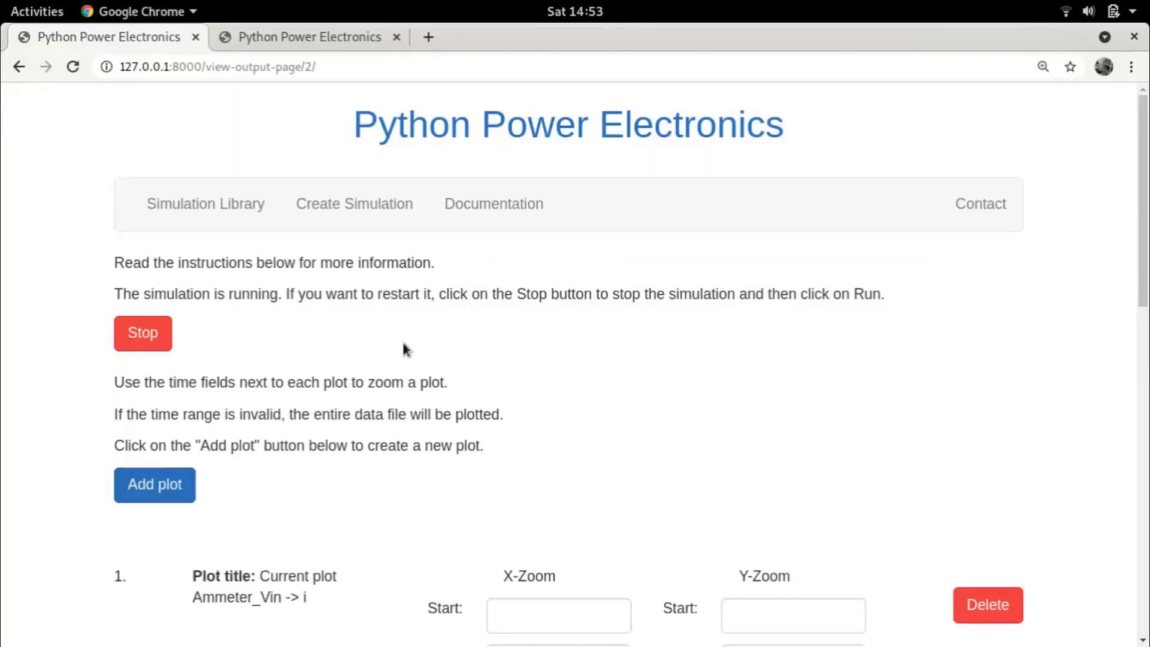
{"action": "scroll", "coordinate": [220, 333], "scroll_direction": "down", "scroll_amount": 3}
{"action": "left_click", "coordinate": [155, 248]}
{"action": "scroll", "coordinate": [167, 259], "scroll_direction": "down", "scroll_amount": 3}
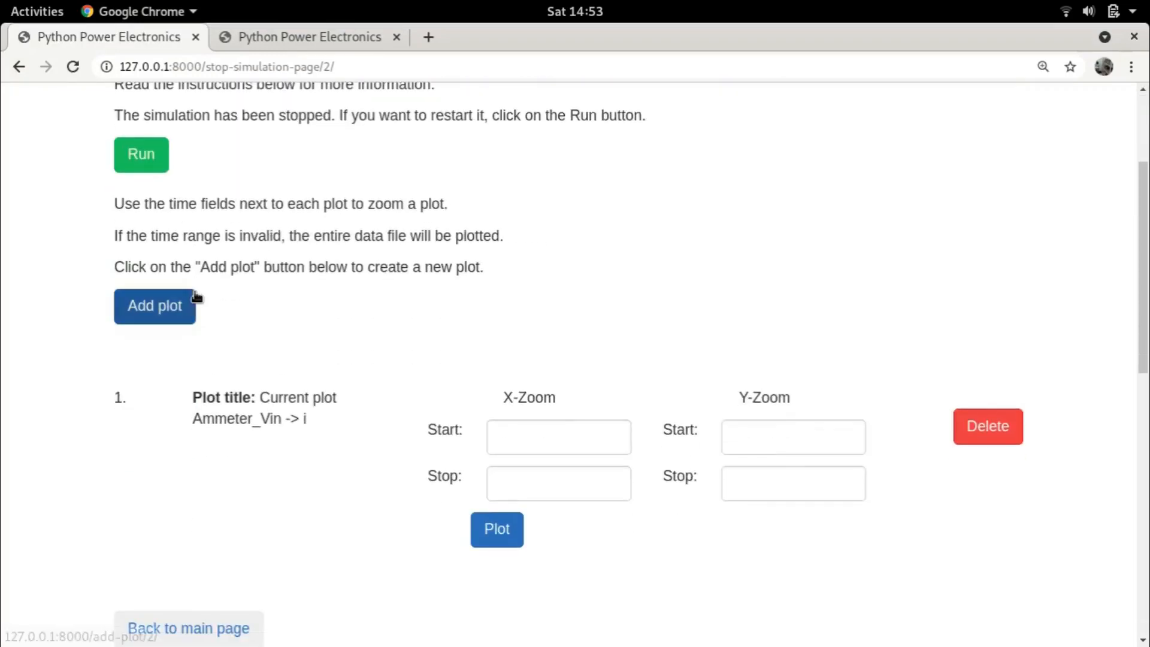
- Switch to currsrc_load.csv in LibreOffice Calc and examine the controlled voltage source in F4 and the variable resistor in F9
{"action": "key", "text": "alt+Tab"}
{"action": "key", "text": "alt+Tab"}
{"action": "key", "text": "alt+Tab"}
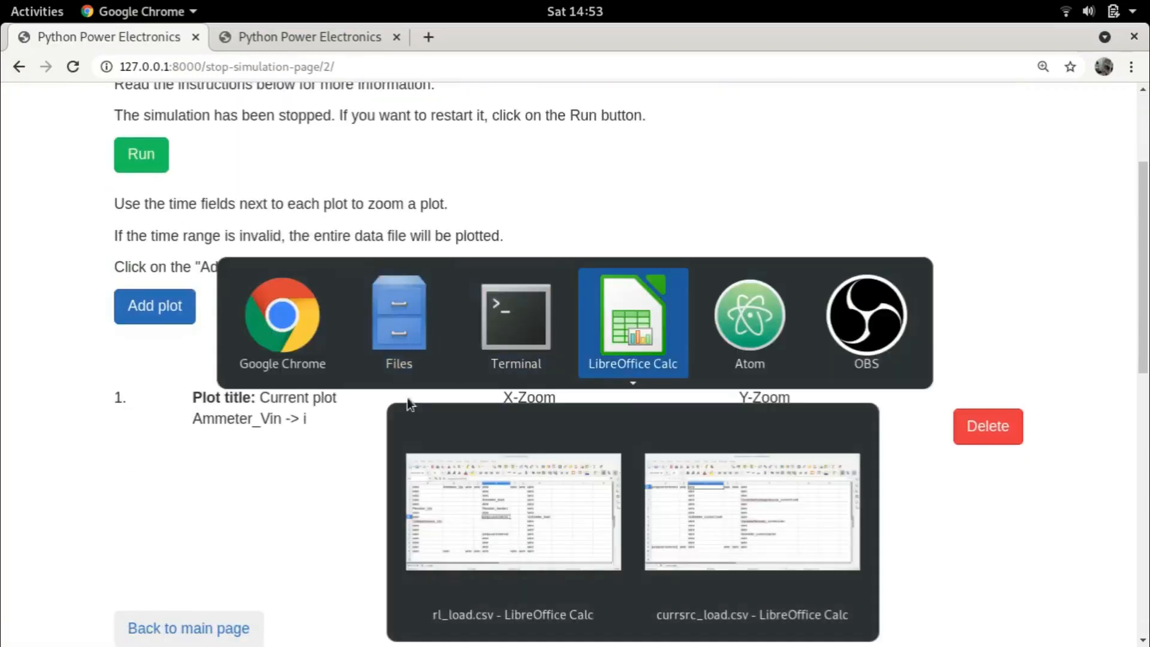
{"action": "key", "text": "alt+grave"}
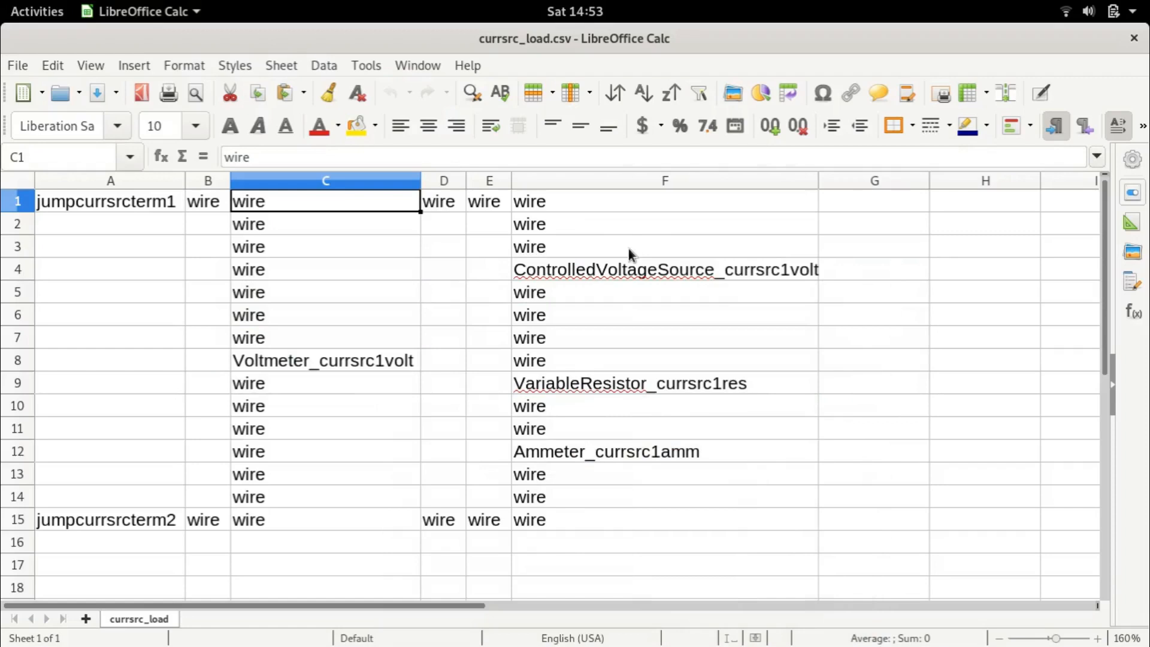
{"action": "left_click", "coordinate": [602, 274]}
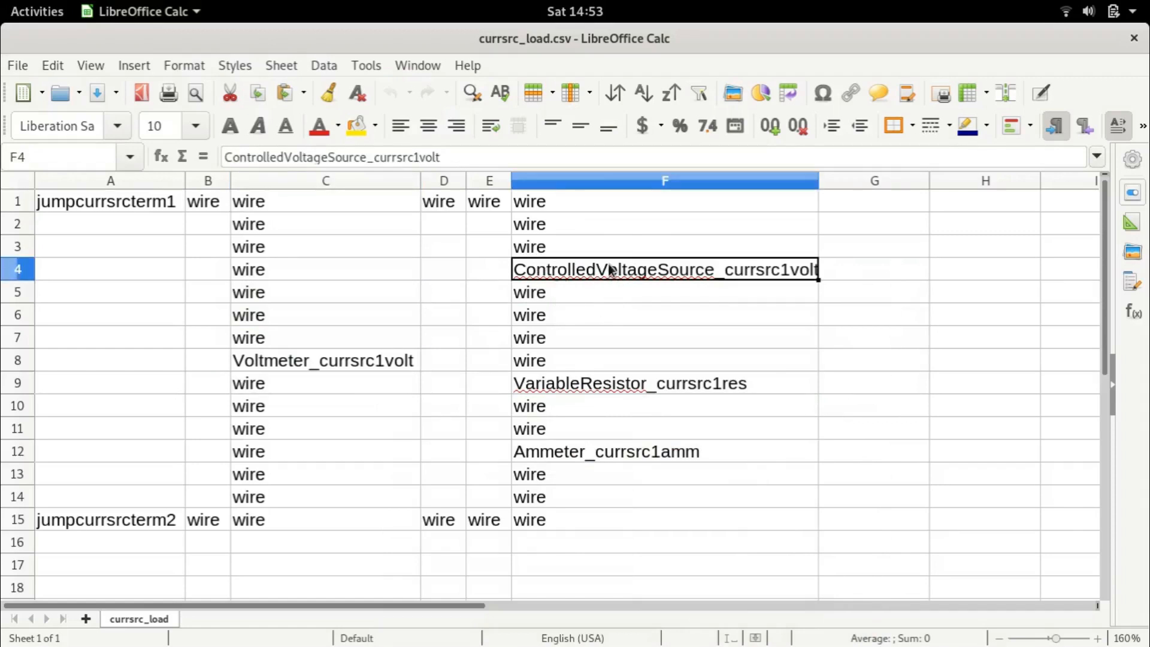
{"action": "left_click", "coordinate": [598, 386]}
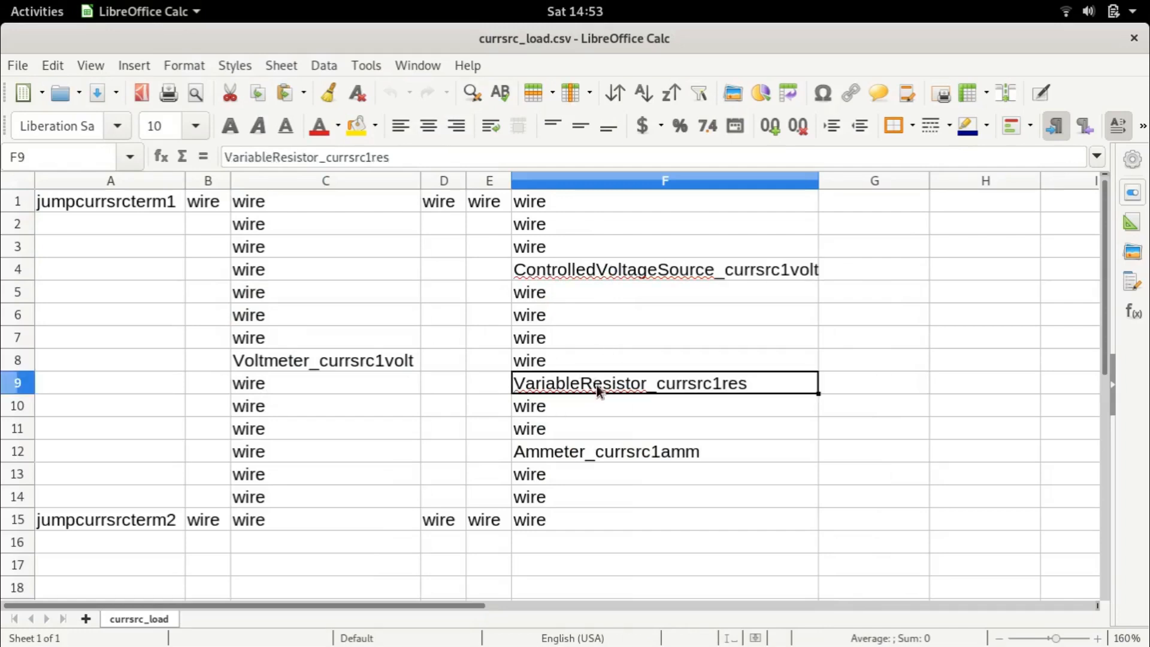